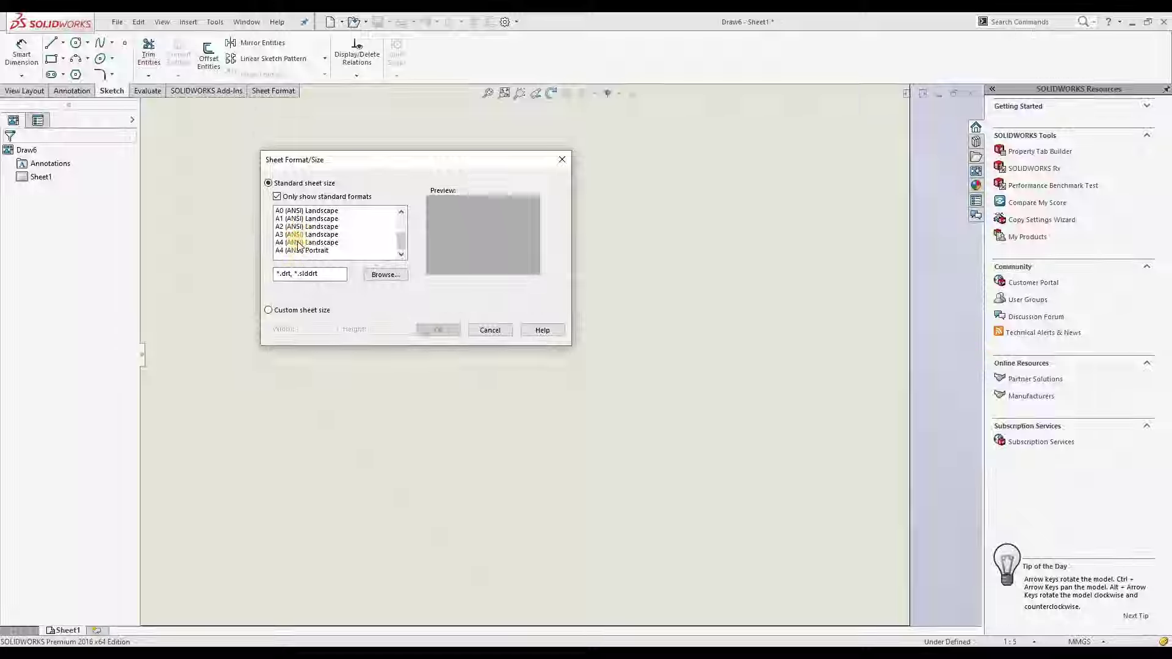
pyautogui.click(276, 310)
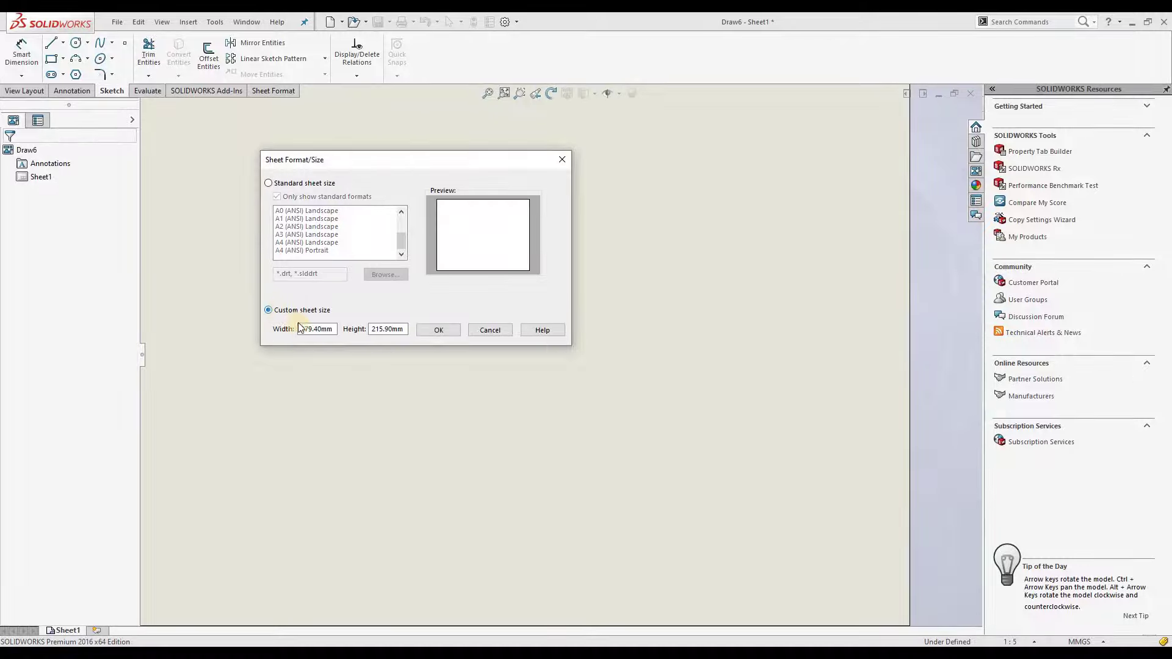
pyautogui.click(394, 330)
pyautogui.click(269, 184)
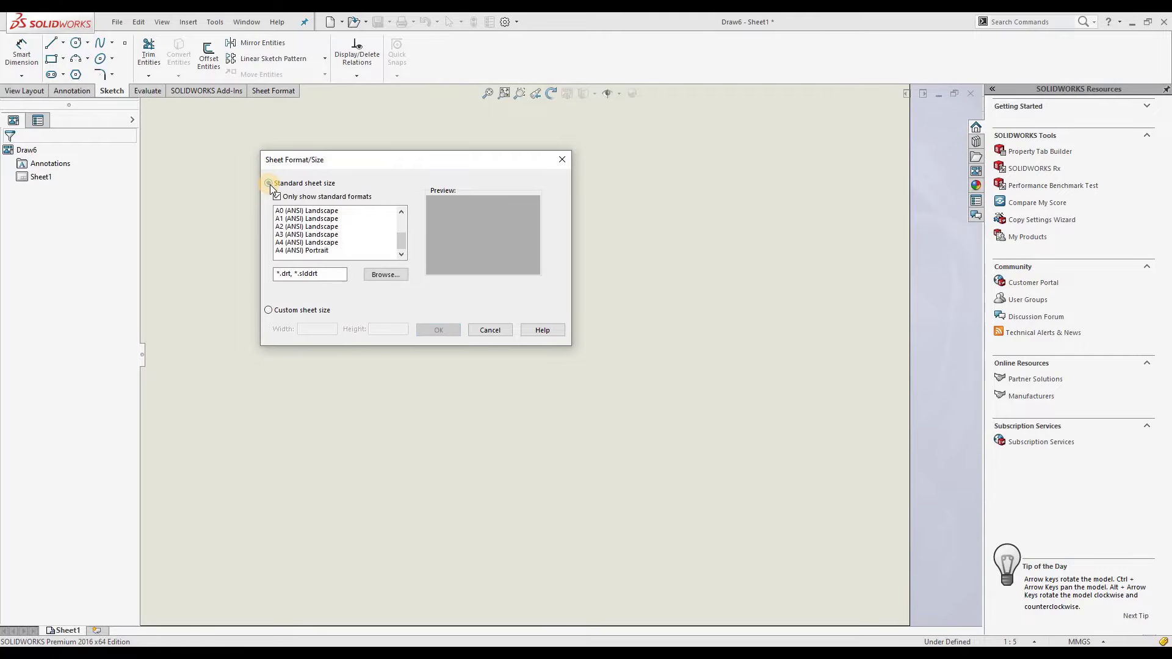
# - Create the drawing sheet with the custom sheet format VN DESIGN AND DRAFT.slddrt and exit Model View without inserting a part
pyautogui.click(375, 276)
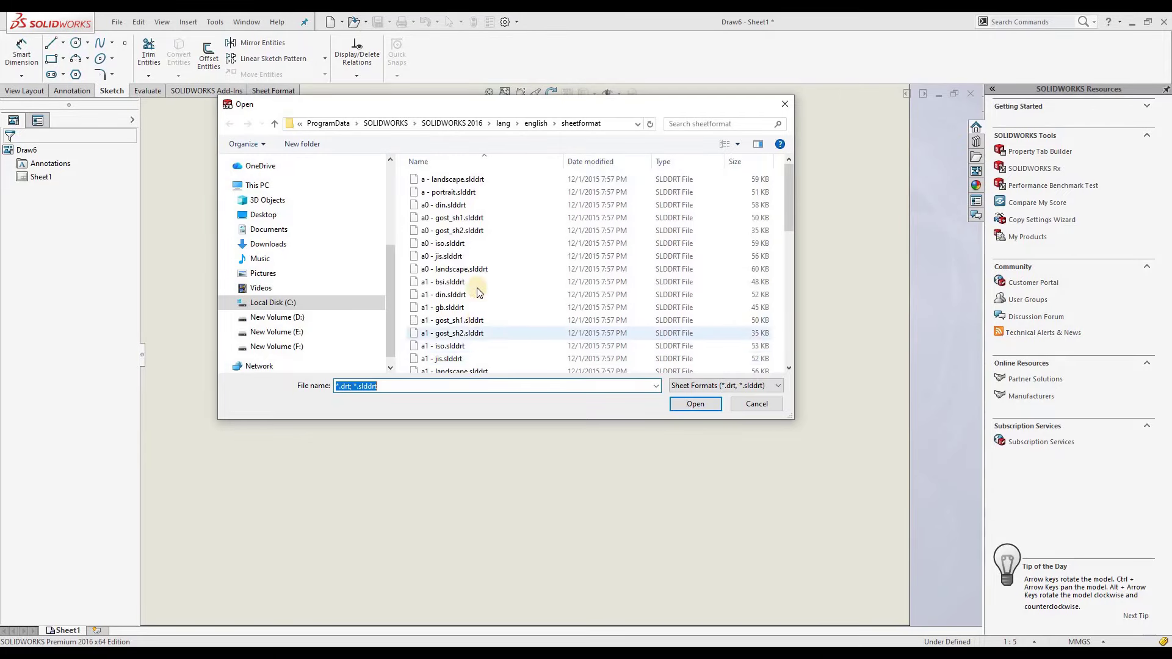
pyautogui.scroll(-8, 478, 284)
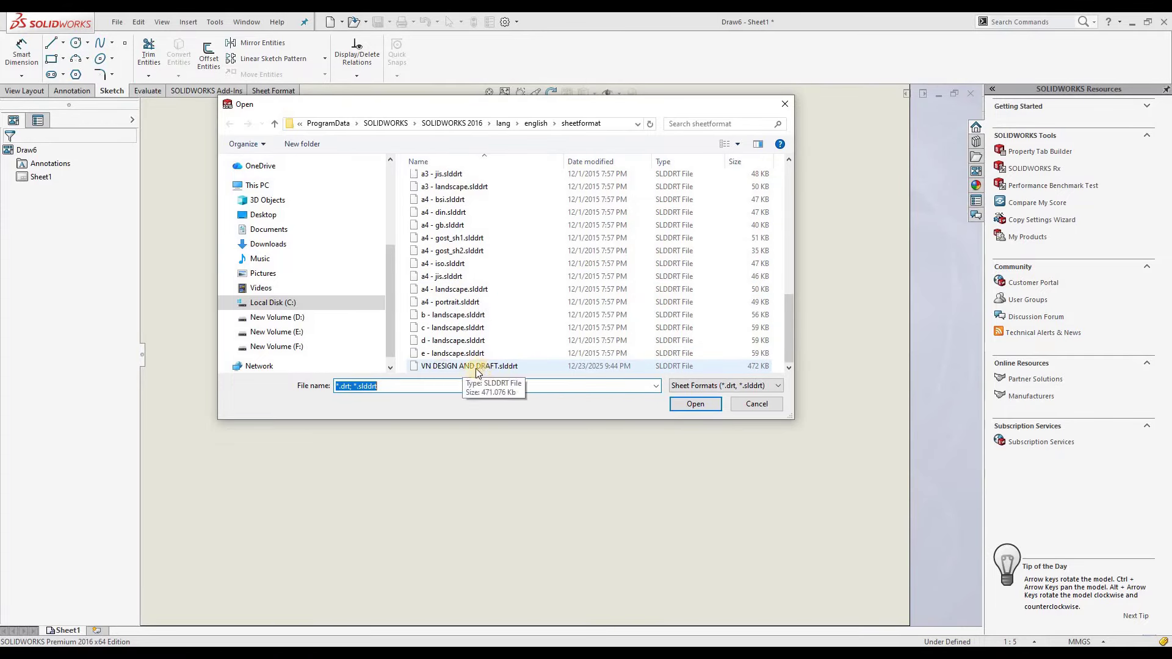
pyautogui.click(462, 367)
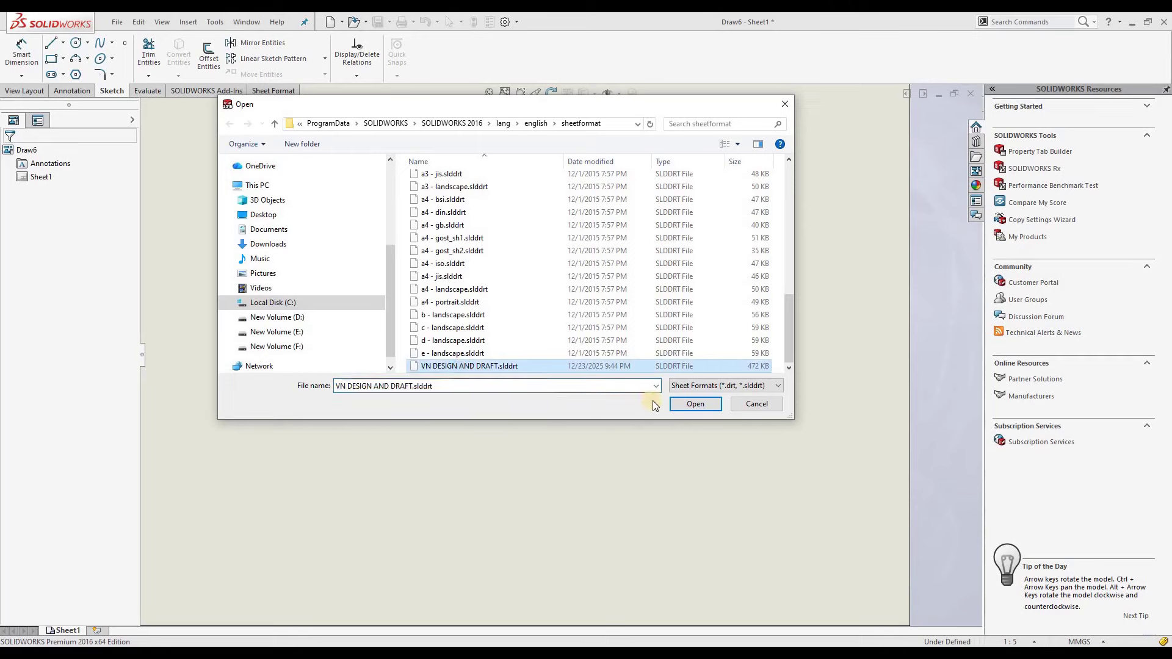
pyautogui.click(696, 404)
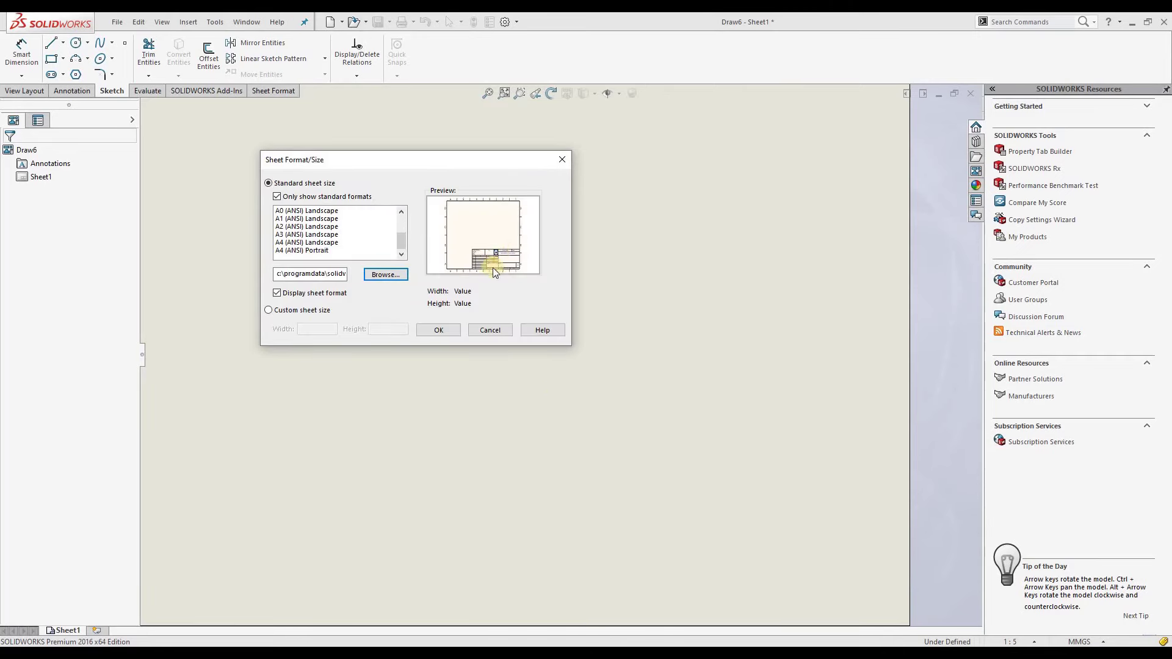
pyautogui.click(438, 330)
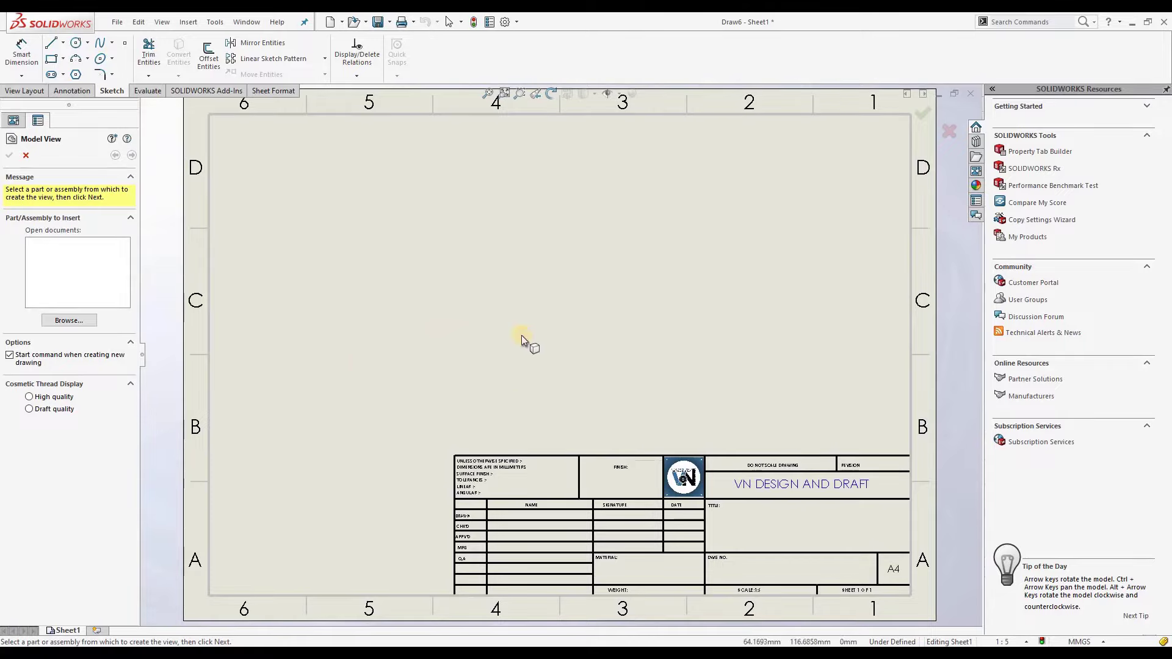
pyautogui.press('z')
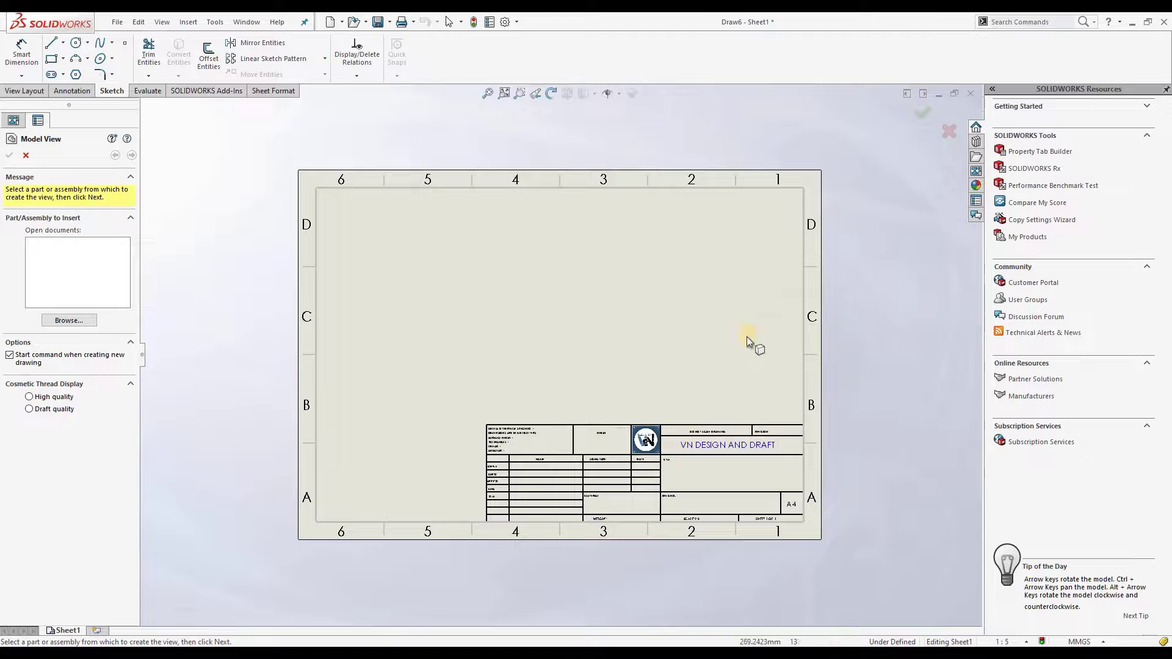
pyautogui.click(28, 157)
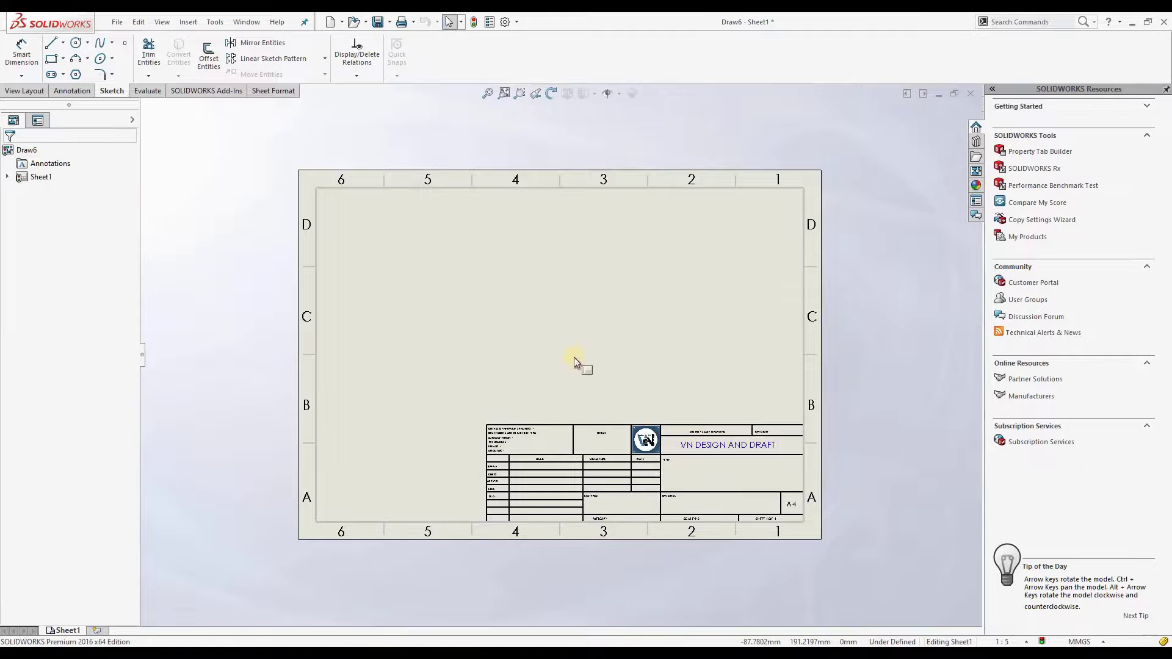
# - Examine the overall A4 sheet layout, including its border, zone letters and numbers, and title block placement
pyautogui.press('f')
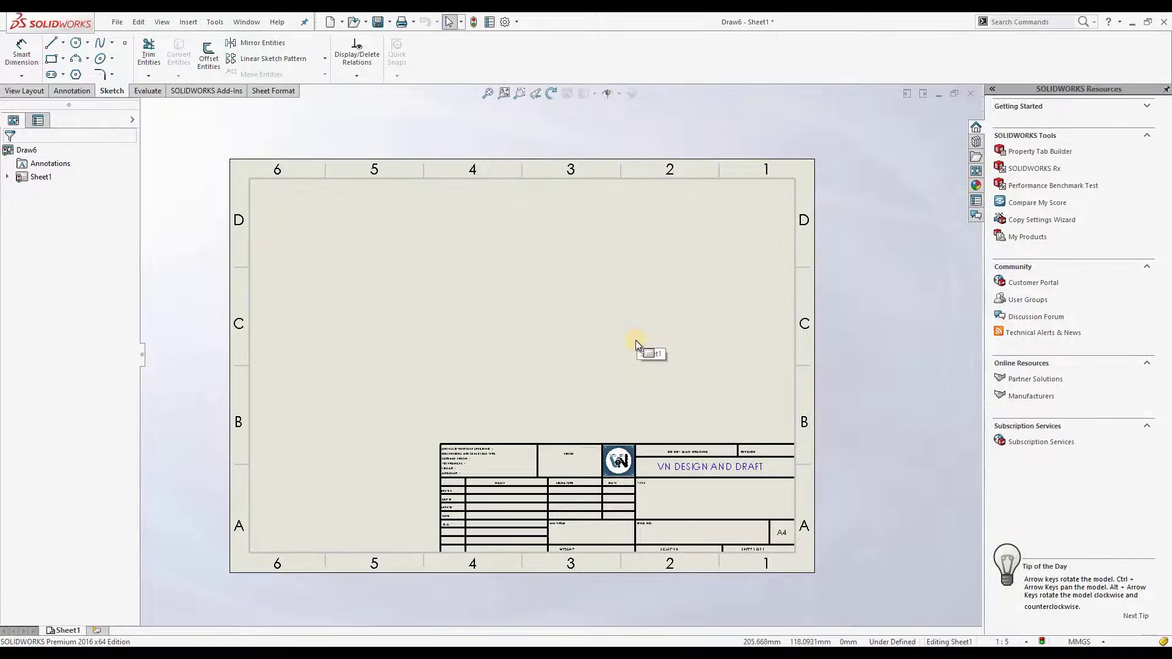
pyautogui.scroll(-1, 779, 538)
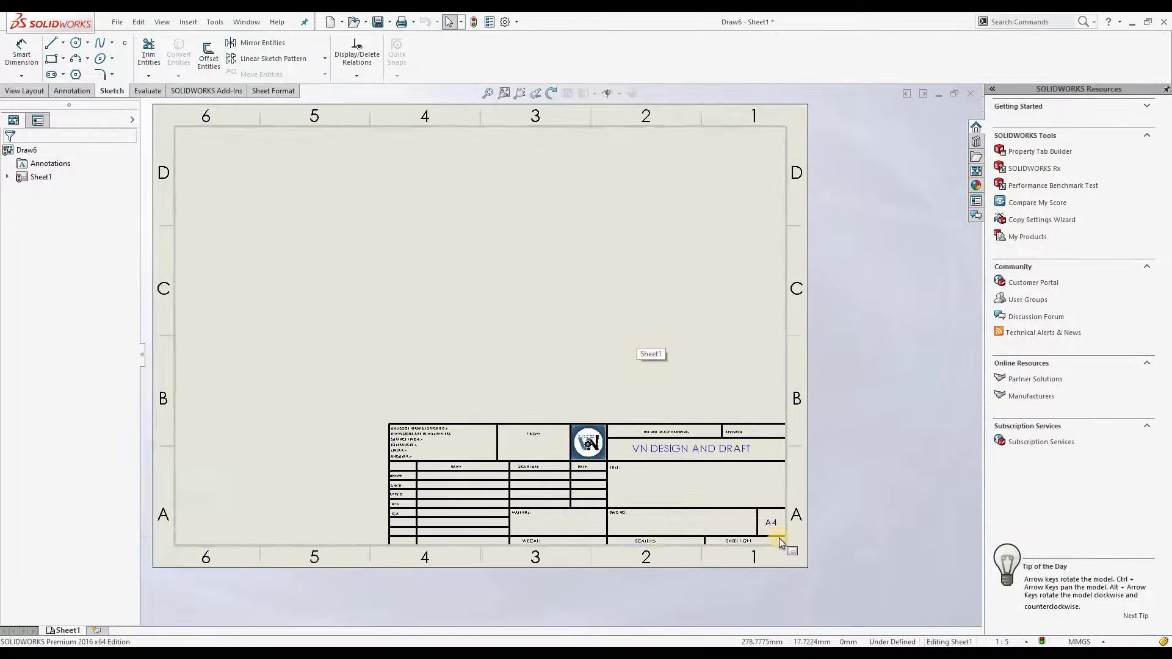
pyautogui.scroll(-1, 779, 540)
pyautogui.scroll(2, 526, 282)
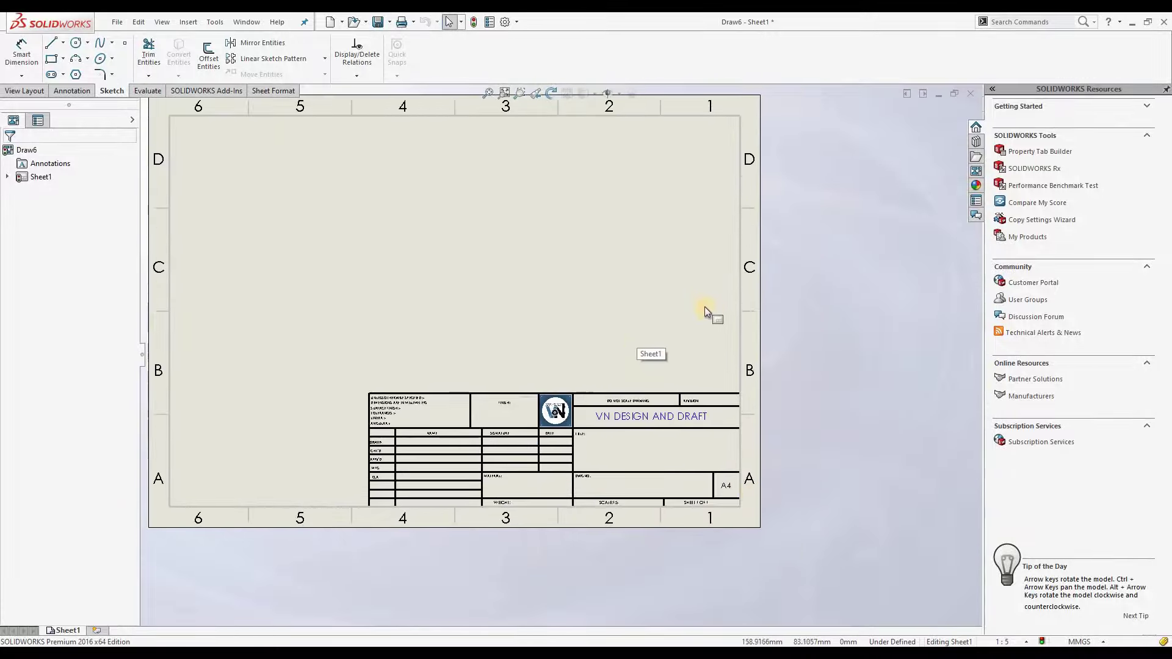
pyautogui.scroll(3, 705, 307)
pyautogui.scroll(-1, 557, 208)
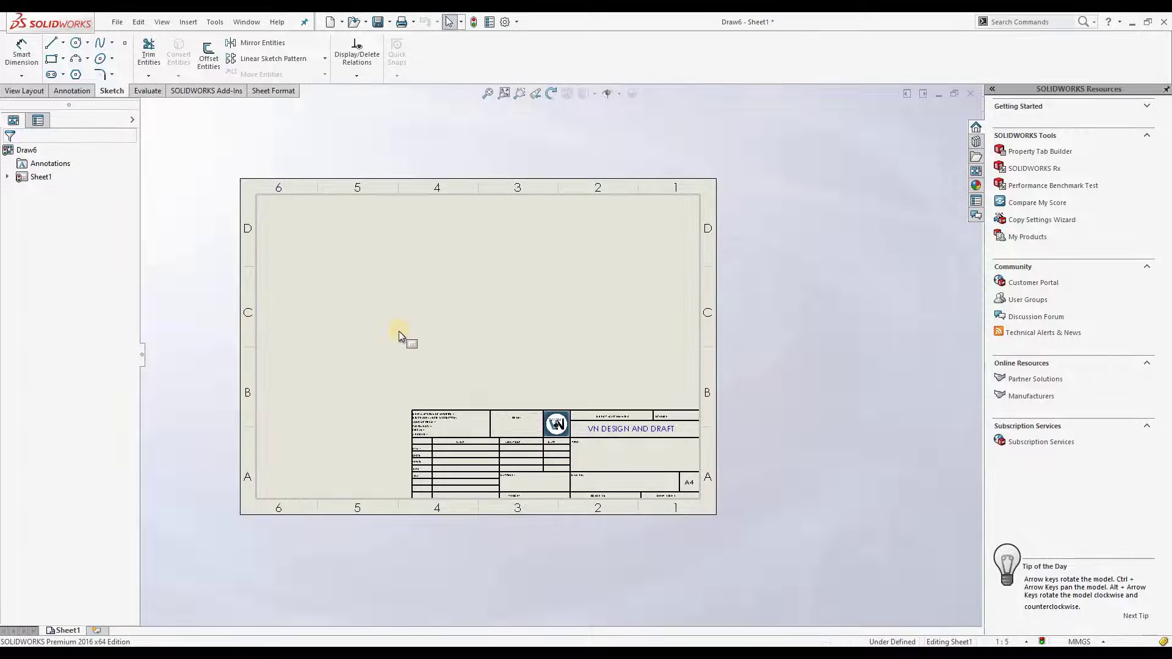
pyautogui.scroll(-1, 577, 474)
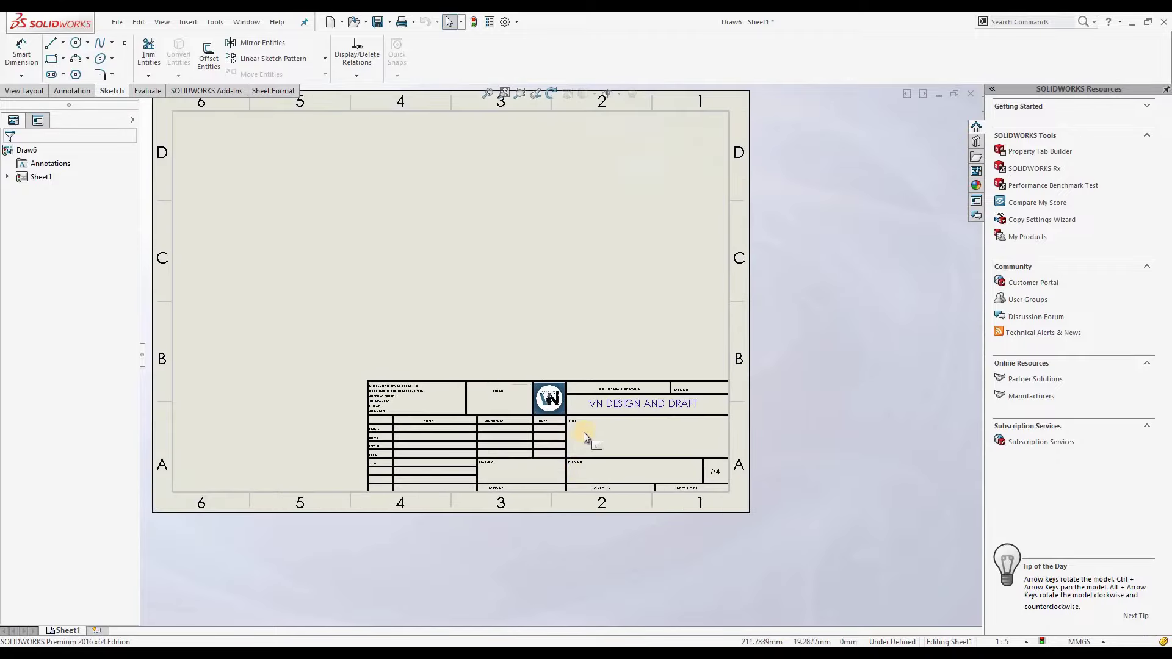
pyautogui.scroll(1, 585, 431)
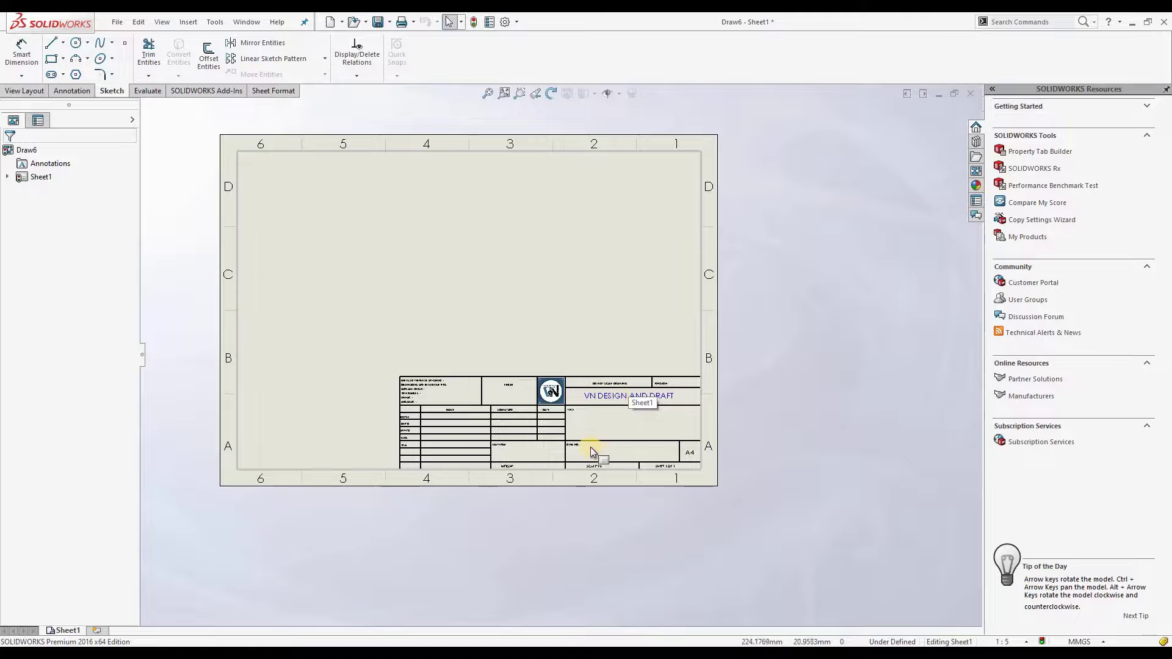
# - Inspect the title block's drawing number, sheet size, name, signature and approval cells up close
pyautogui.scroll(-1, 591, 447)
pyautogui.scroll(-2, 589, 449)
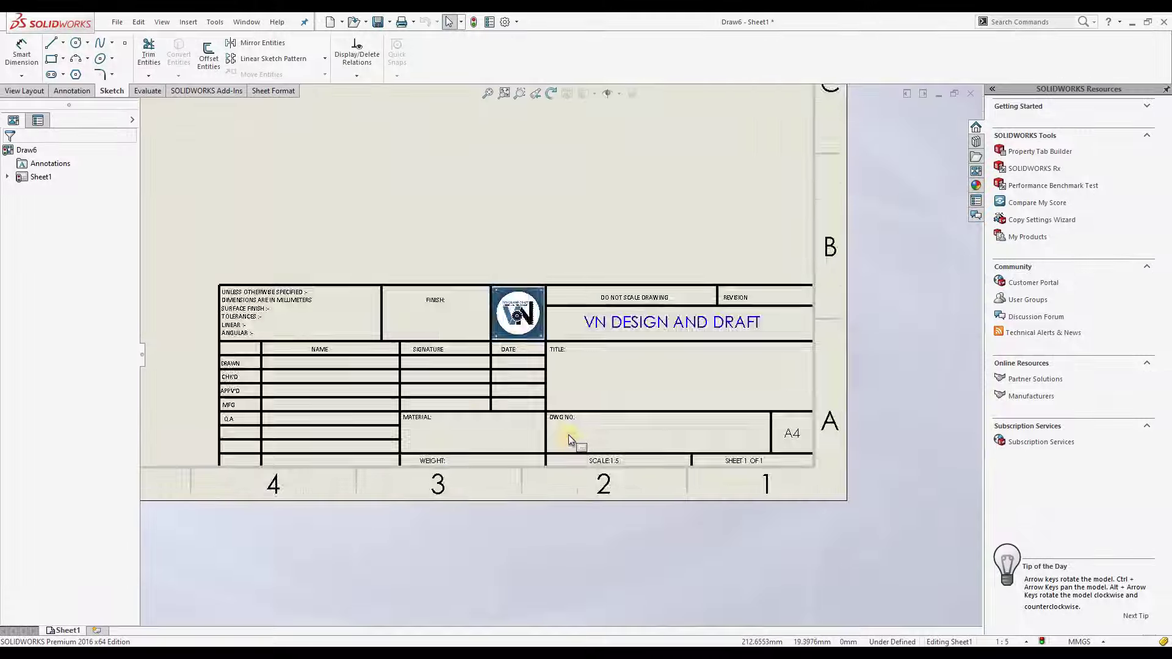
pyautogui.scroll(2, 578, 428)
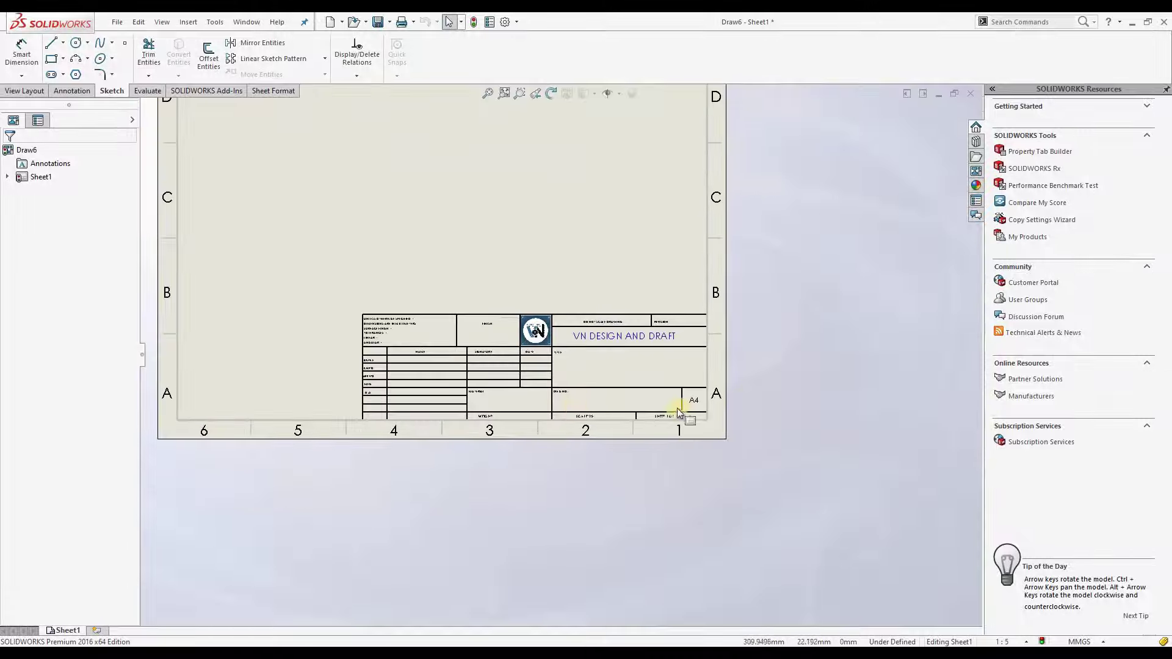
pyautogui.scroll(-2, 603, 399)
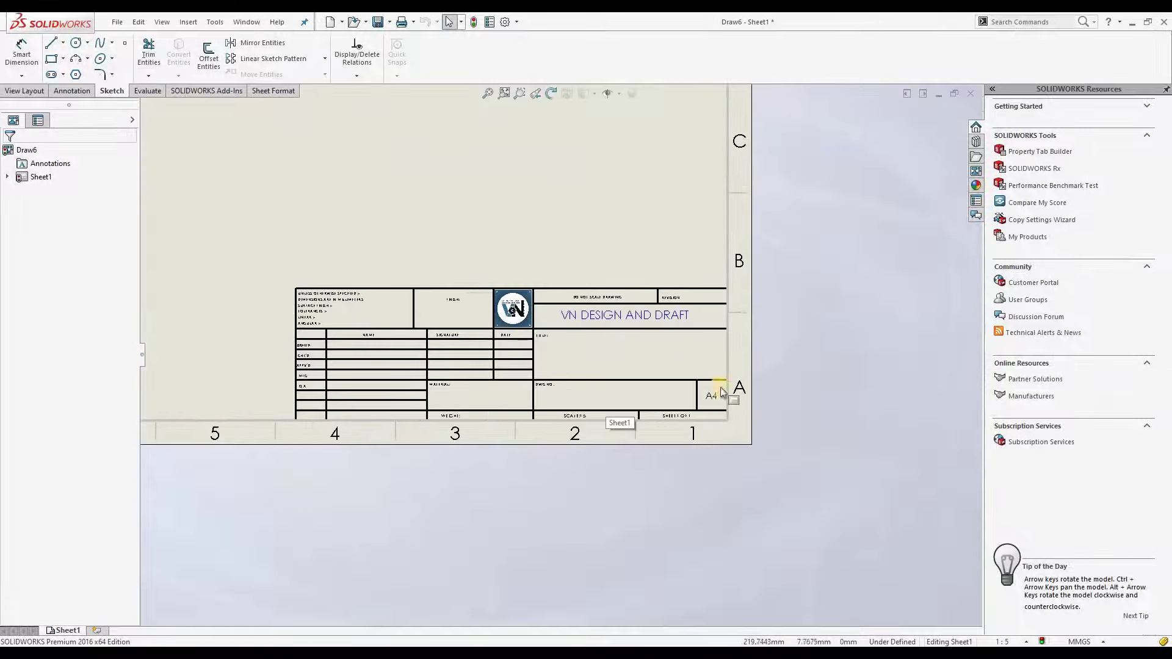
pyautogui.scroll(-1, 570, 391)
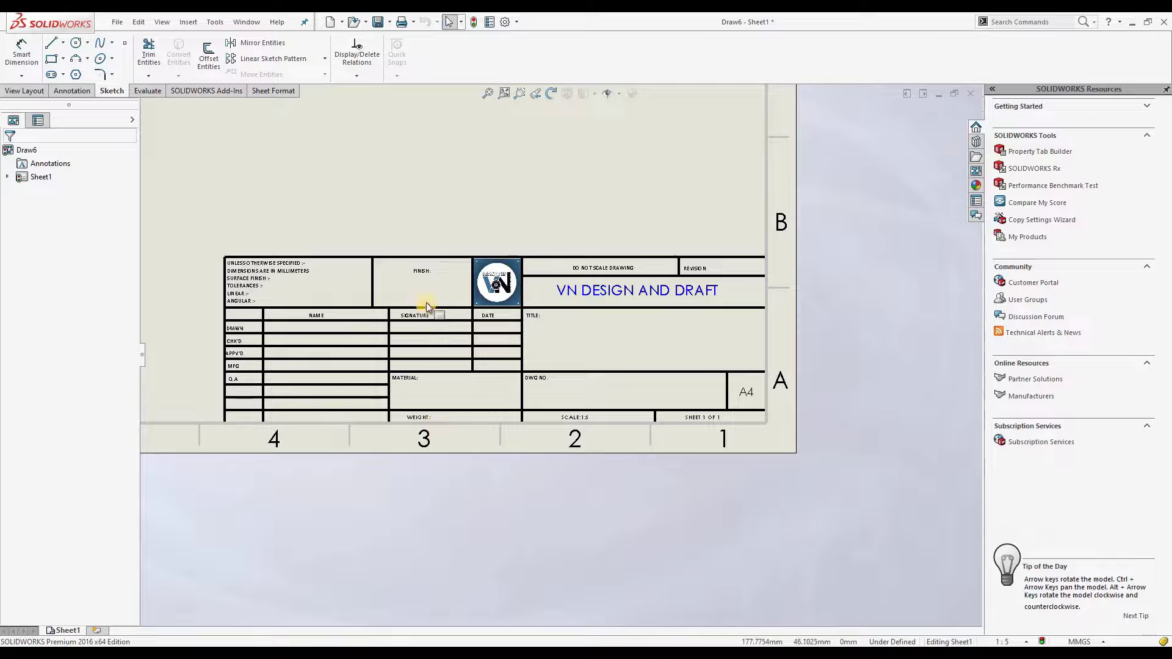
pyautogui.scroll(-1, 426, 278)
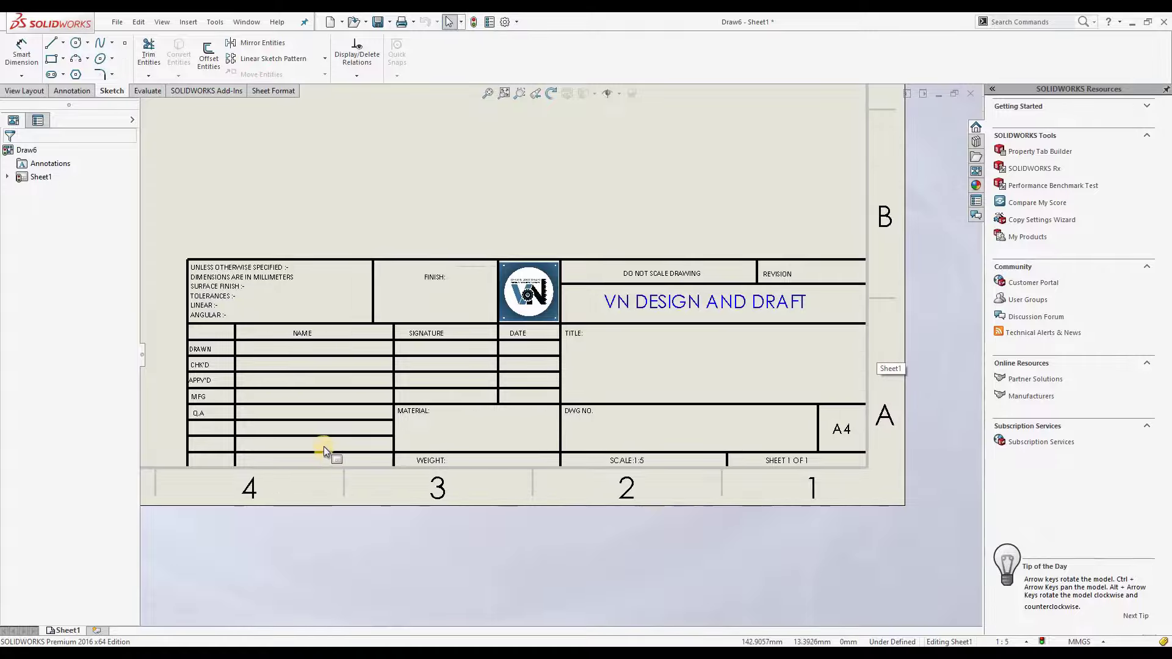
pyautogui.scroll(5, 397, 375)
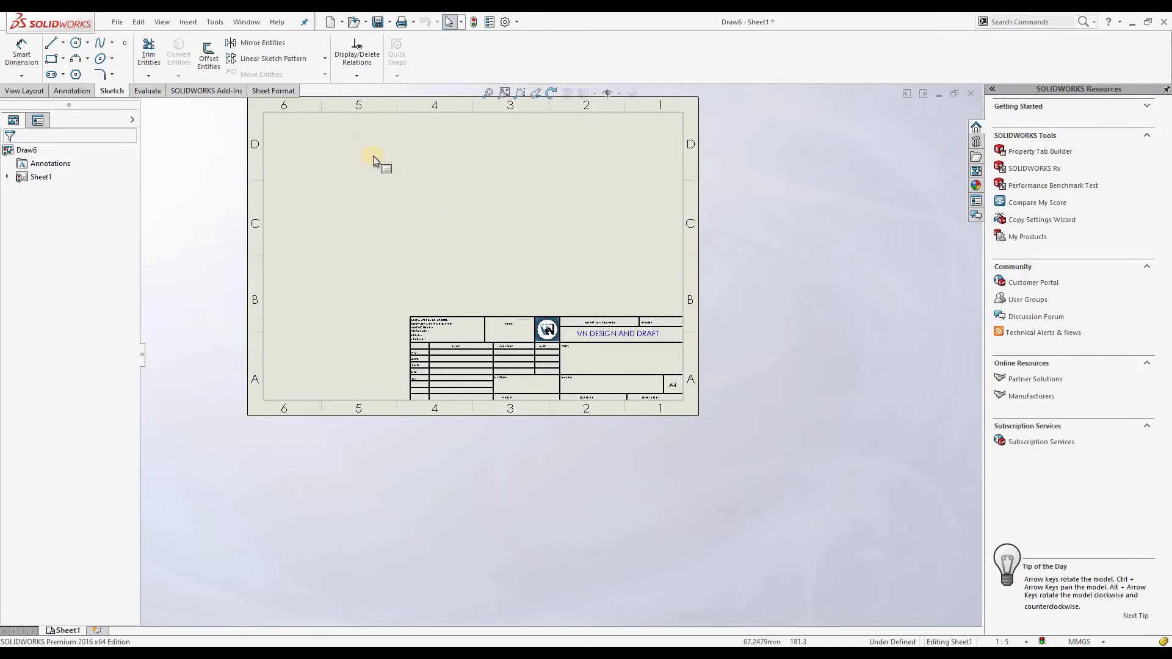
# - Review the full sheet border, and read the title block's title, logo and sheet number cells
pyautogui.scroll(1, 535, 168)
pyautogui.scroll(-2, 531, 166)
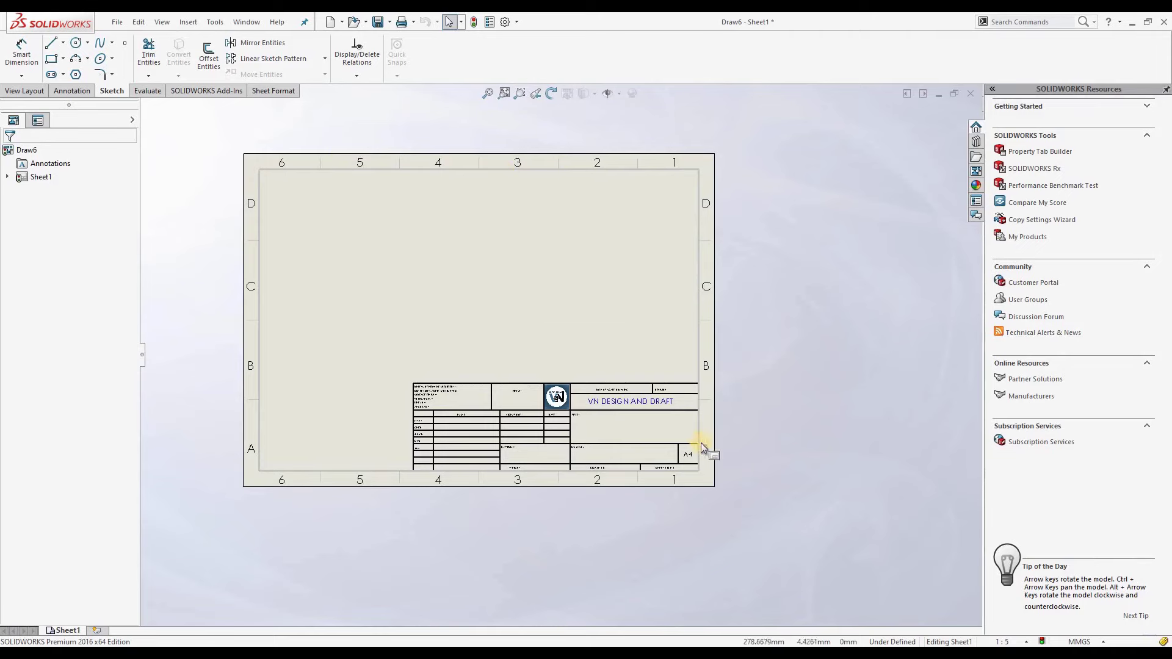
pyautogui.scroll(-4, 686, 440)
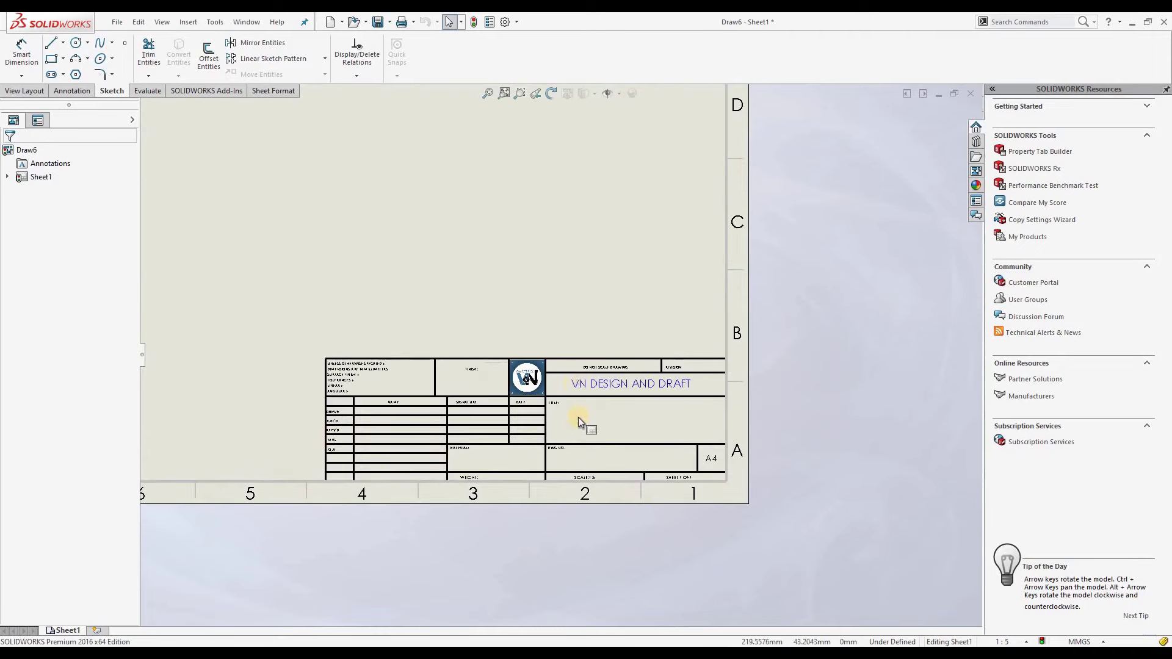
pyautogui.scroll(-3, 577, 417)
pyautogui.scroll(1, 580, 414)
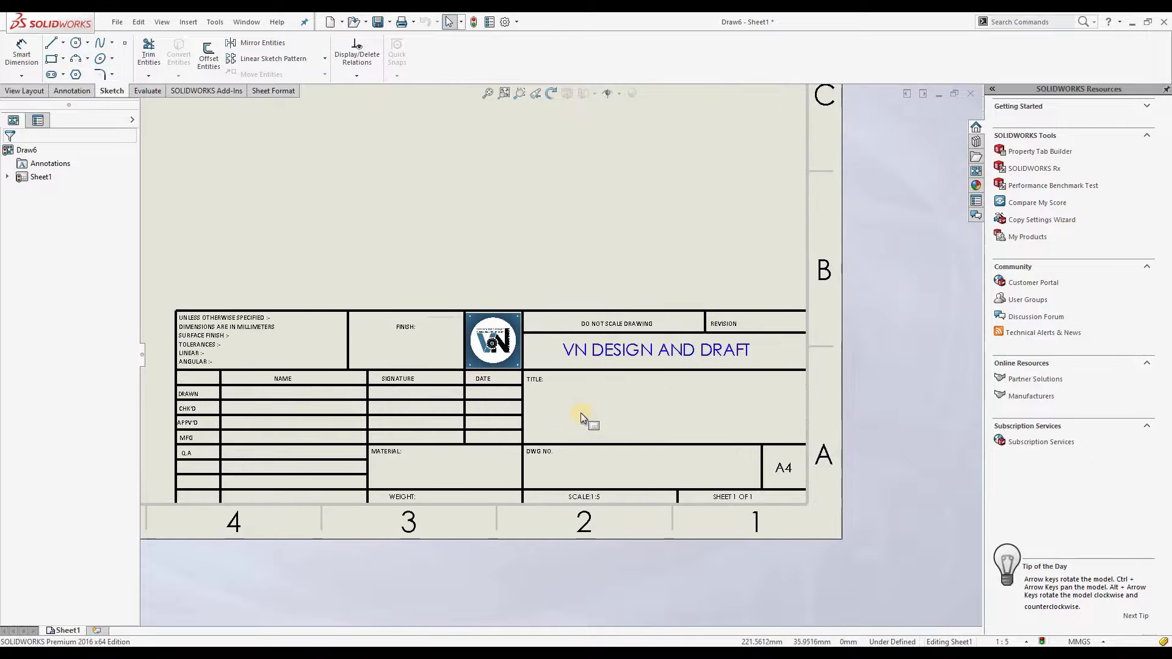
pyautogui.scroll(1, 646, 375)
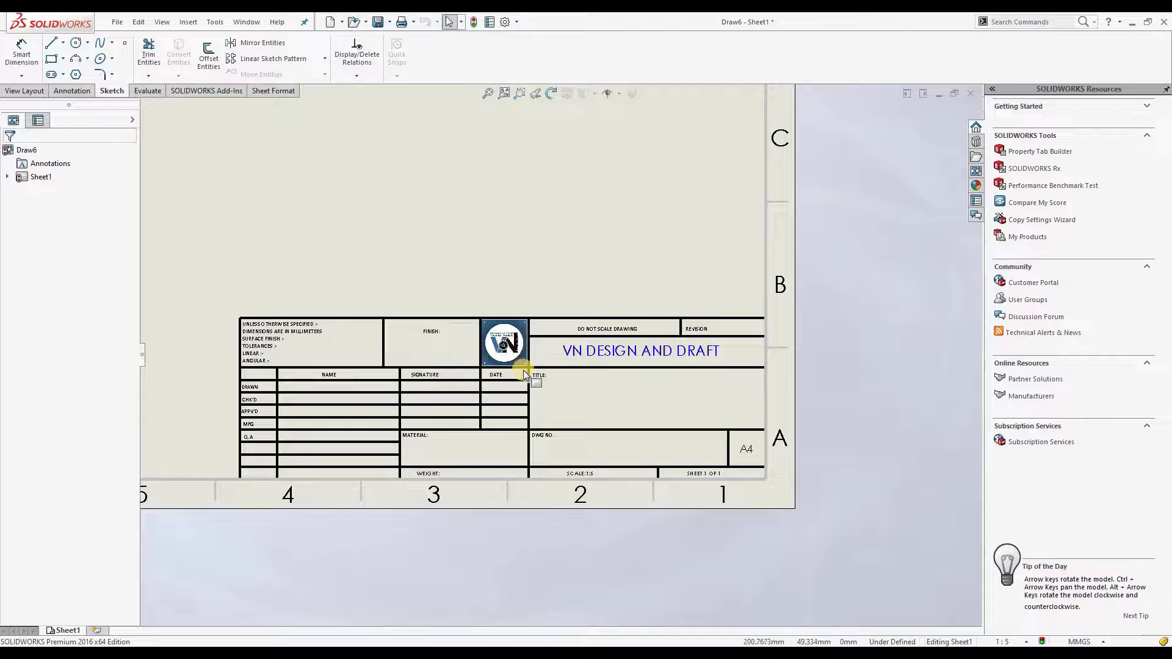
pyautogui.scroll(-2, 507, 366)
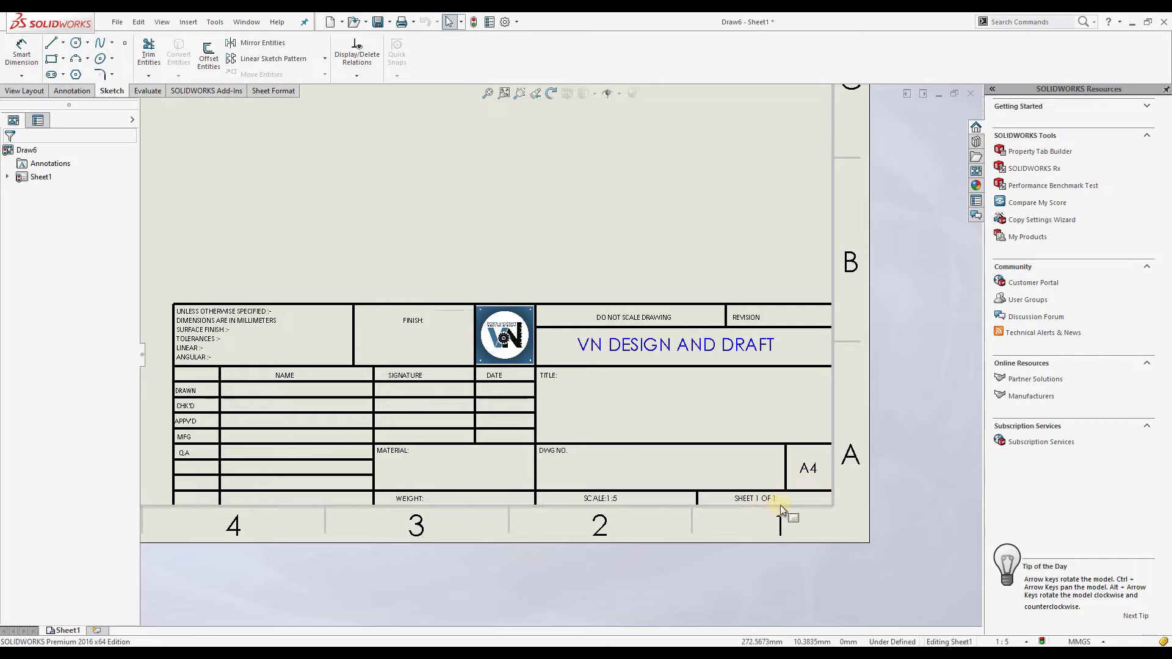
pyautogui.scroll(-1, 730, 497)
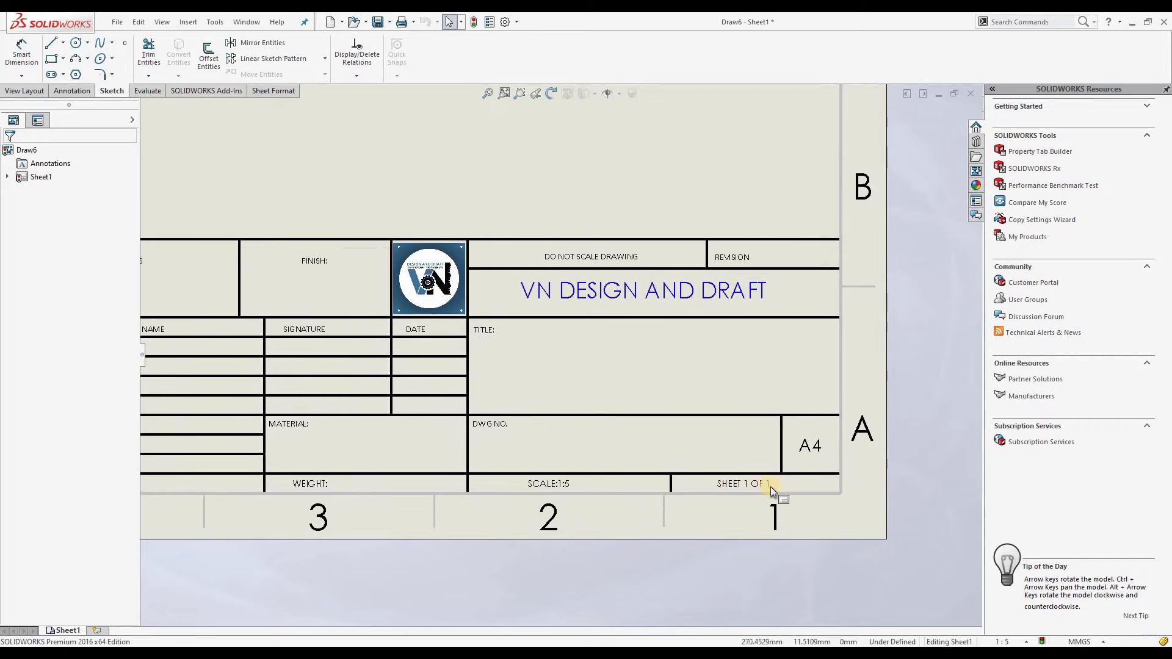
pyautogui.scroll(2, 738, 390)
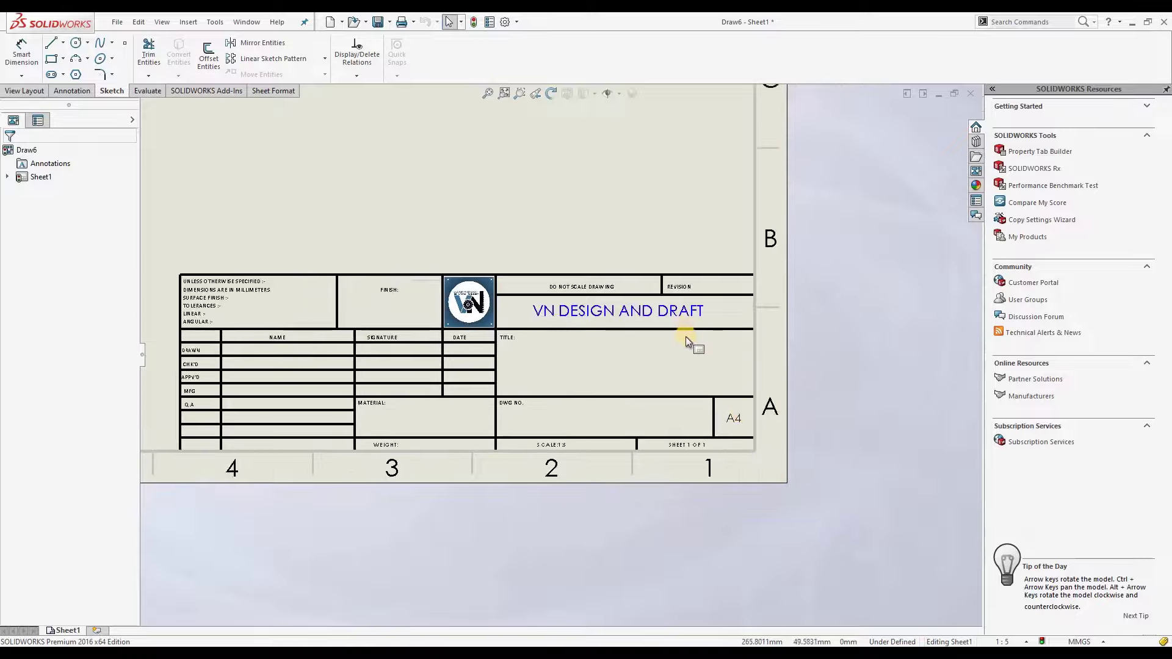
# - Examine the title block's scale, approval rows, tolerance notes, finish and revision fields
pyautogui.scroll(-1, 686, 335)
pyautogui.scroll(-1, 500, 480)
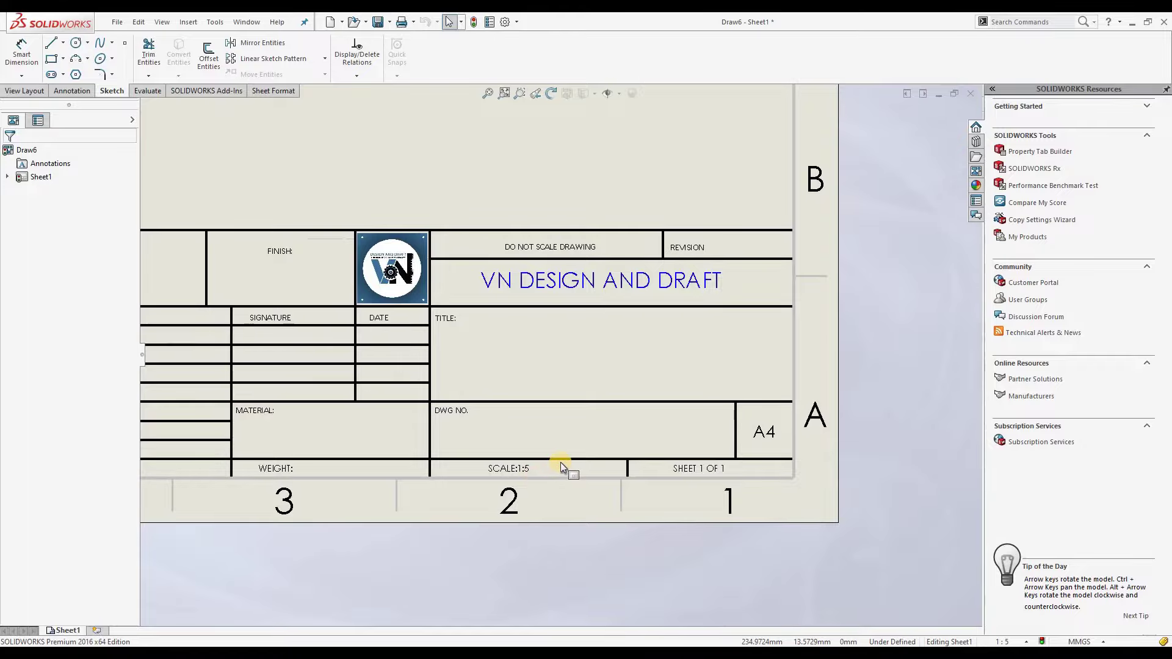
pyautogui.scroll(1, 560, 463)
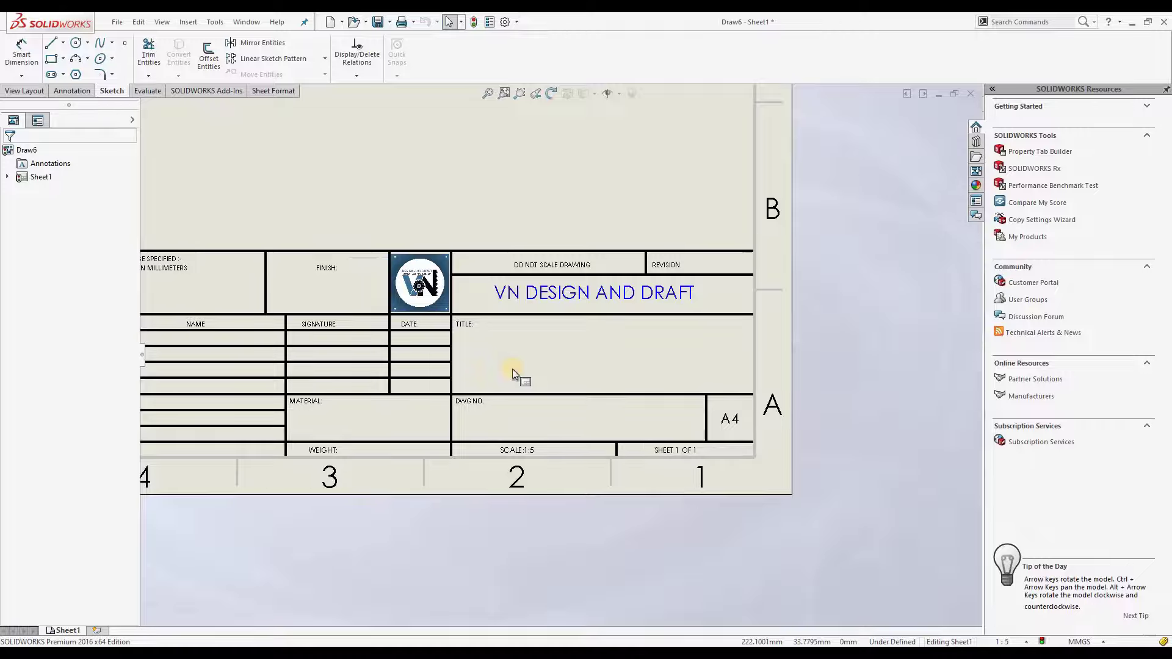
pyautogui.scroll(1, 430, 365)
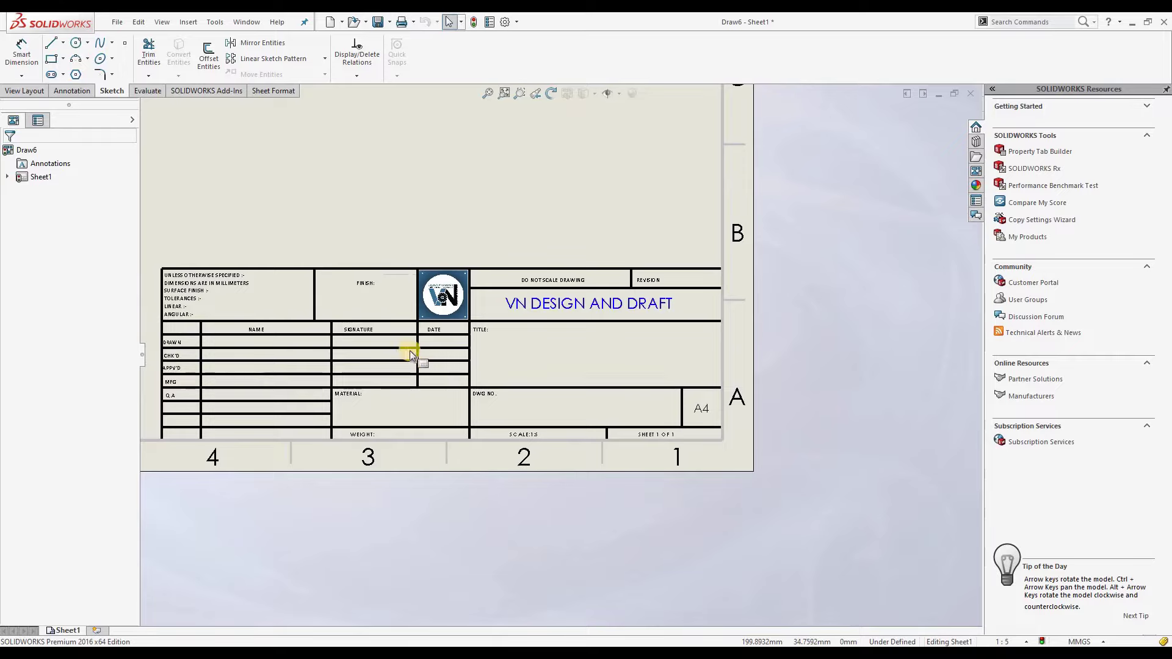
pyautogui.scroll(-1, 271, 339)
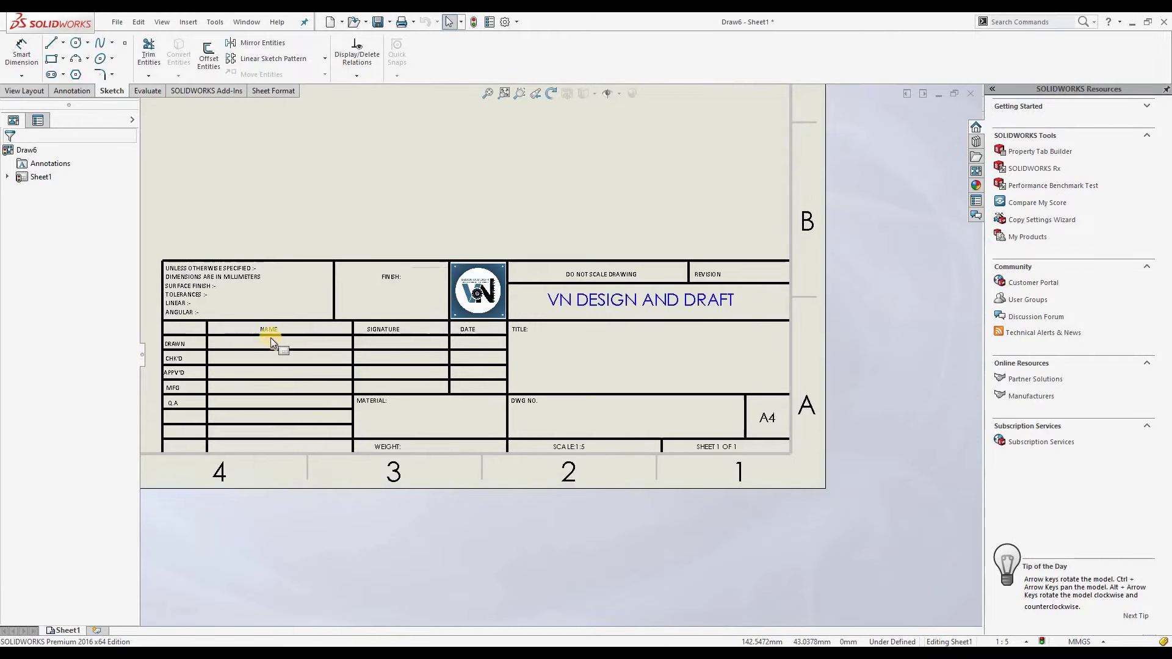
pyautogui.scroll(-2, 201, 350)
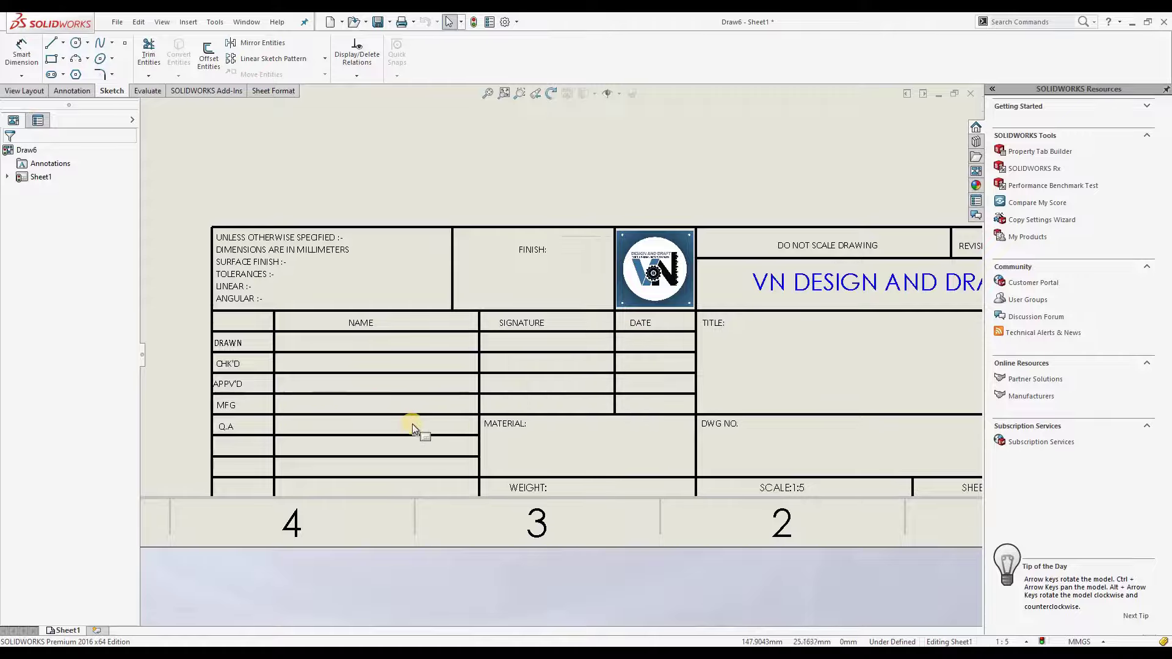
pyautogui.scroll(-2, 327, 256)
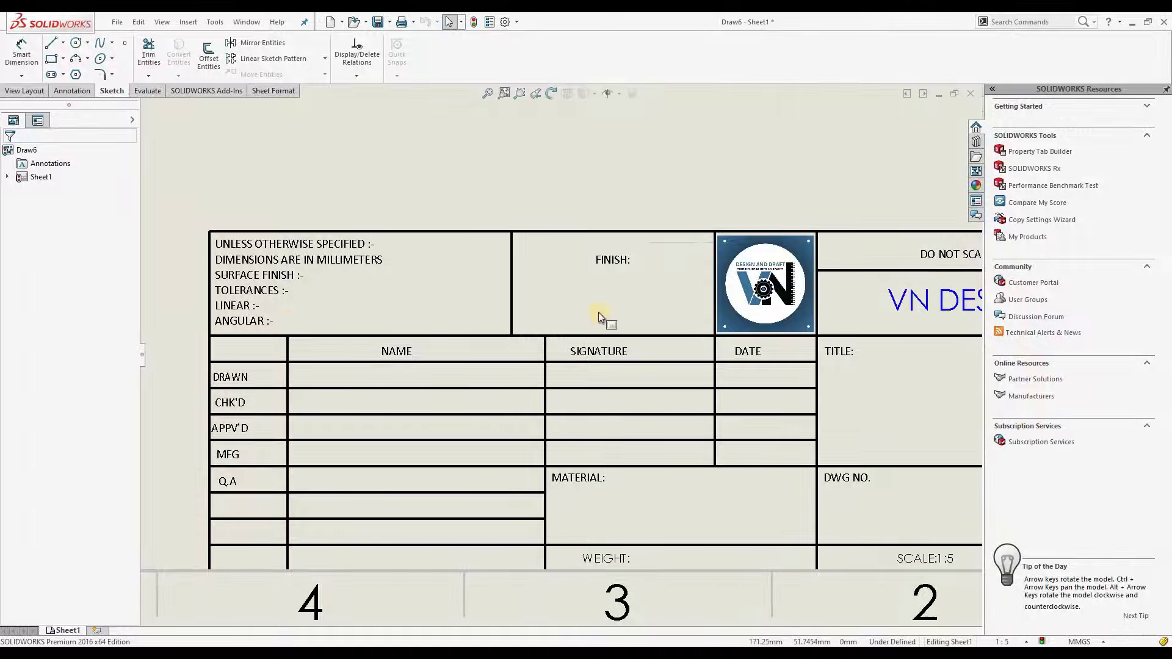
pyautogui.scroll(3, 507, 349)
pyautogui.scroll(1, 507, 349)
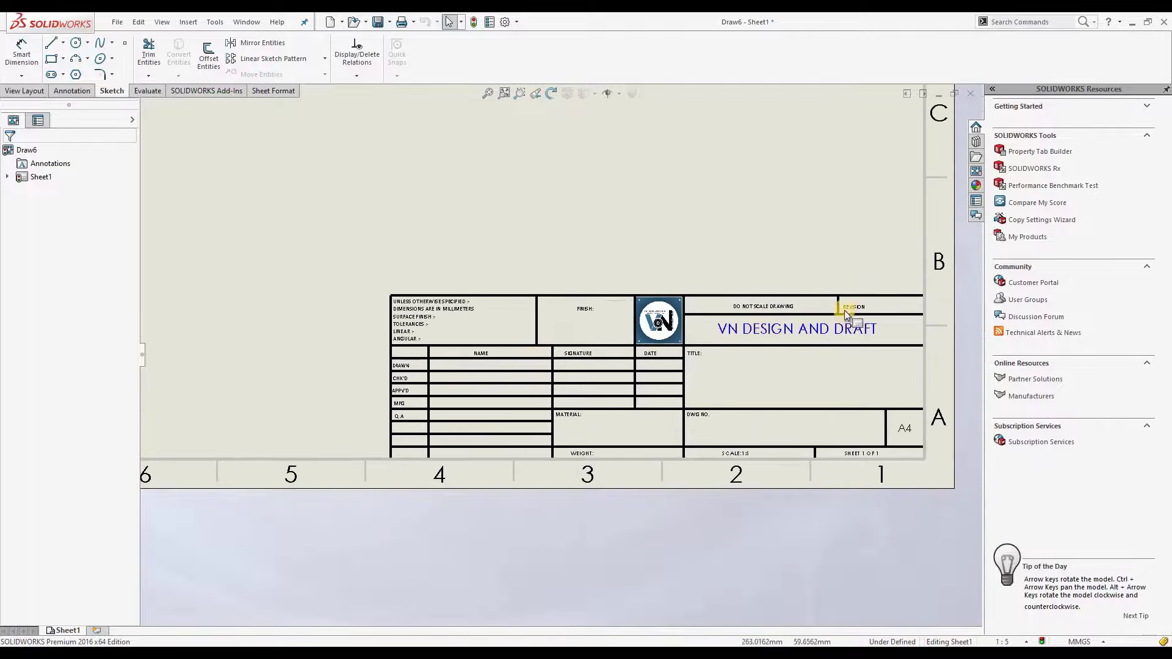
# - Switch Sheet1 to sheet format editing so the title block notes can be changed
pyautogui.scroll(-2, 706, 308)
pyautogui.scroll(-1, 695, 321)
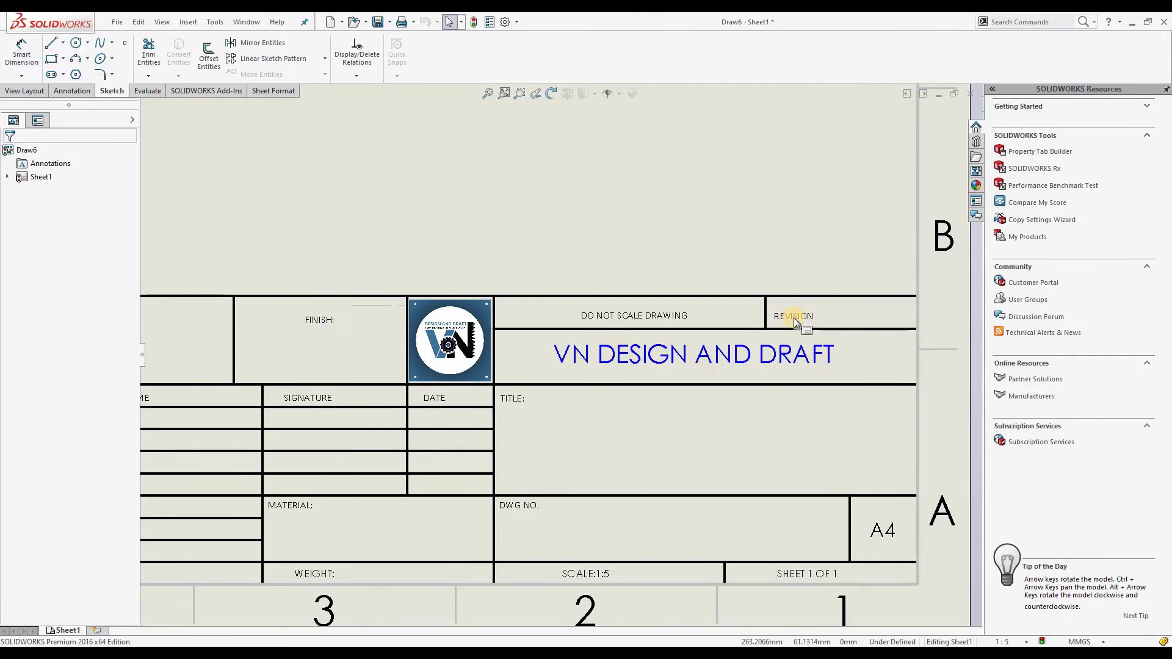
pyautogui.scroll(1, 776, 320)
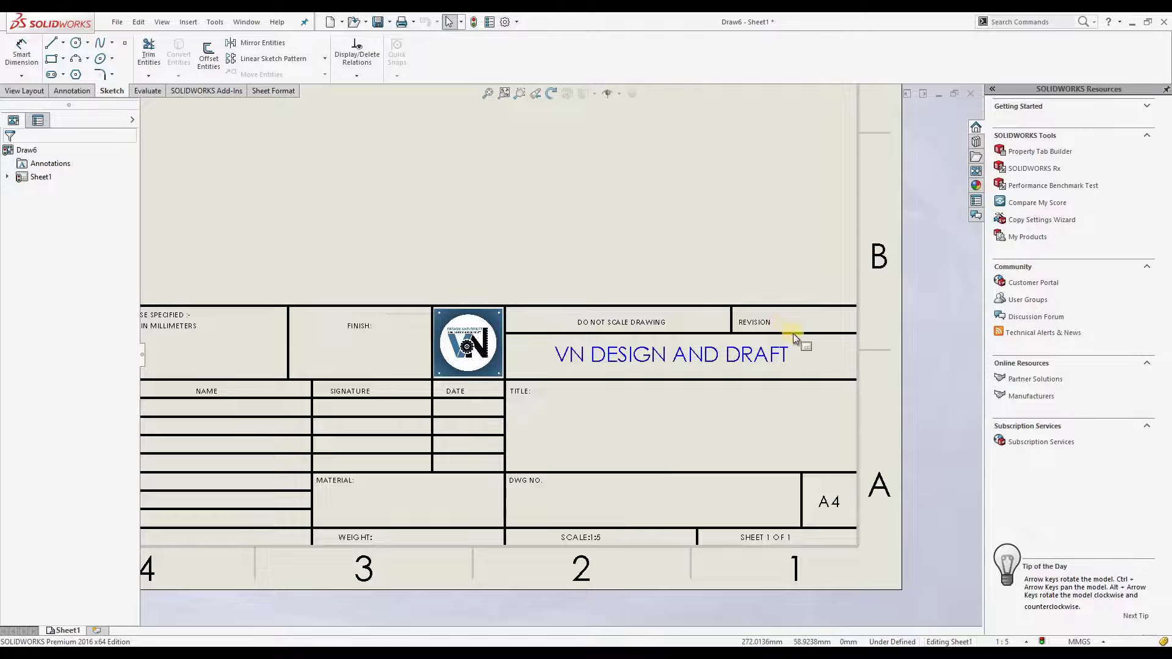
pyautogui.scroll(5, 794, 334)
pyautogui.scroll(-2, 563, 361)
pyautogui.scroll(-2, 563, 361)
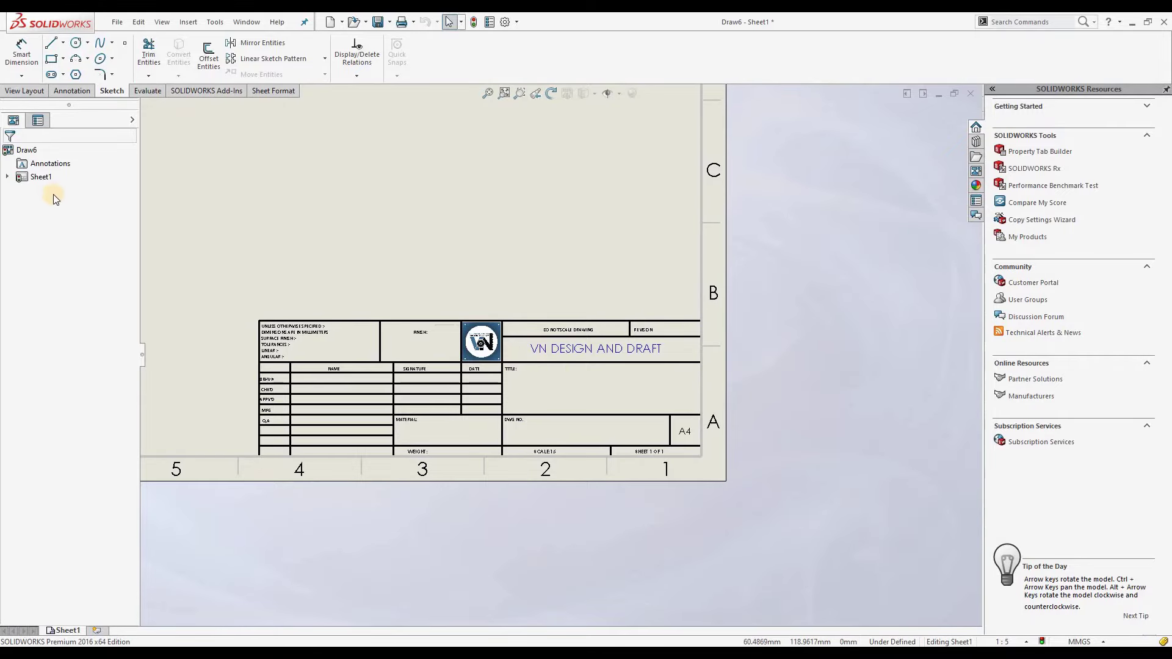
pyautogui.rightClick(45, 179)
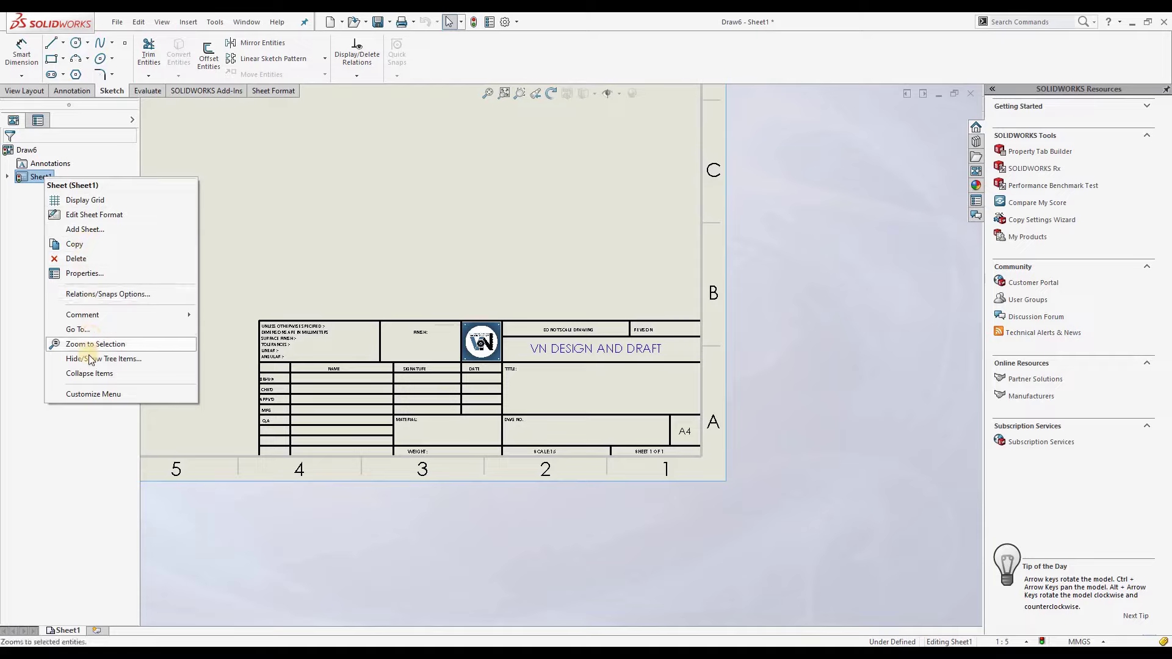
pyautogui.click(119, 222)
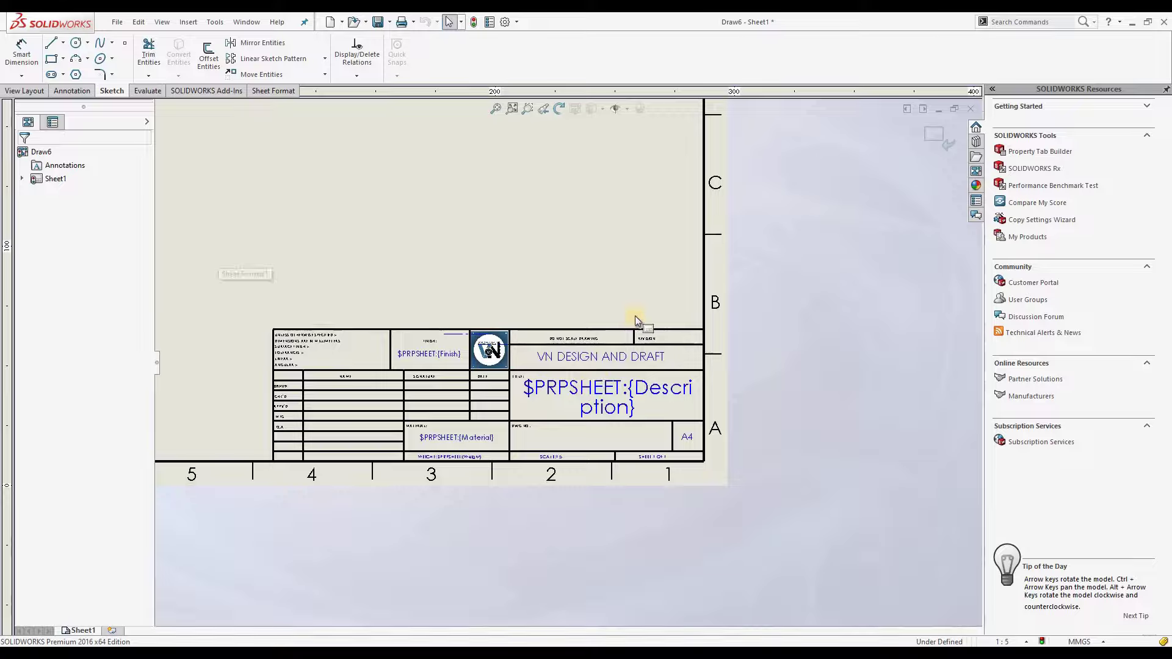
# - Replace the description property note in the title block's TITLE cell with the text DAY-1
pyautogui.scroll(2, 633, 320)
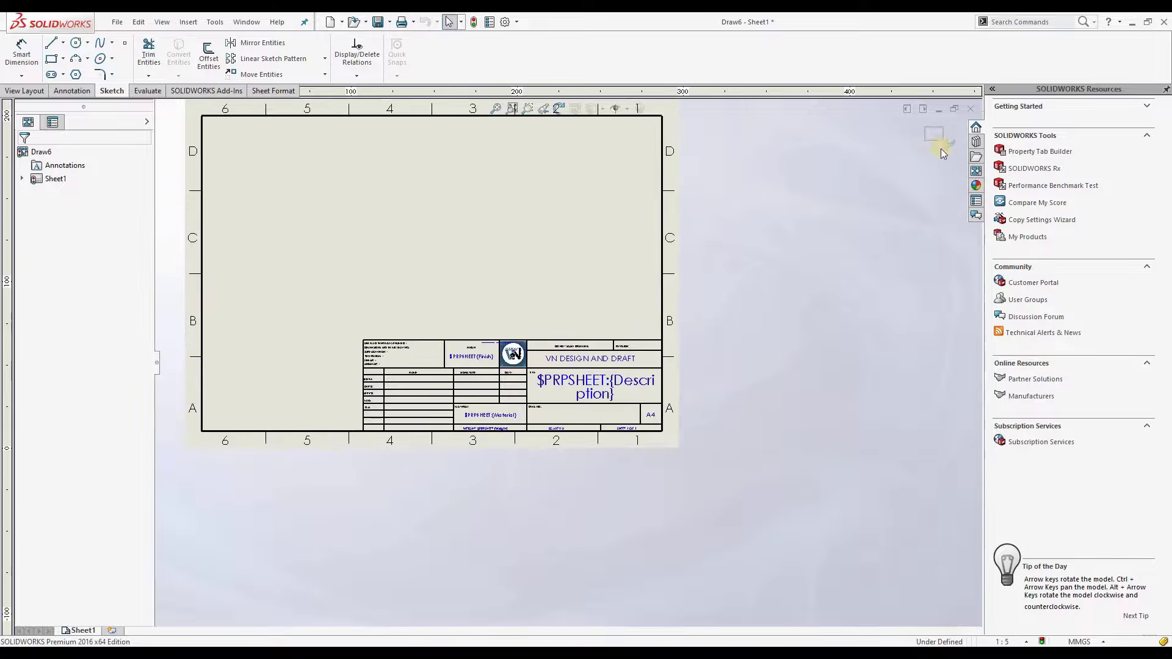
pyautogui.scroll(-1, 537, 368)
pyautogui.scroll(-3, 537, 368)
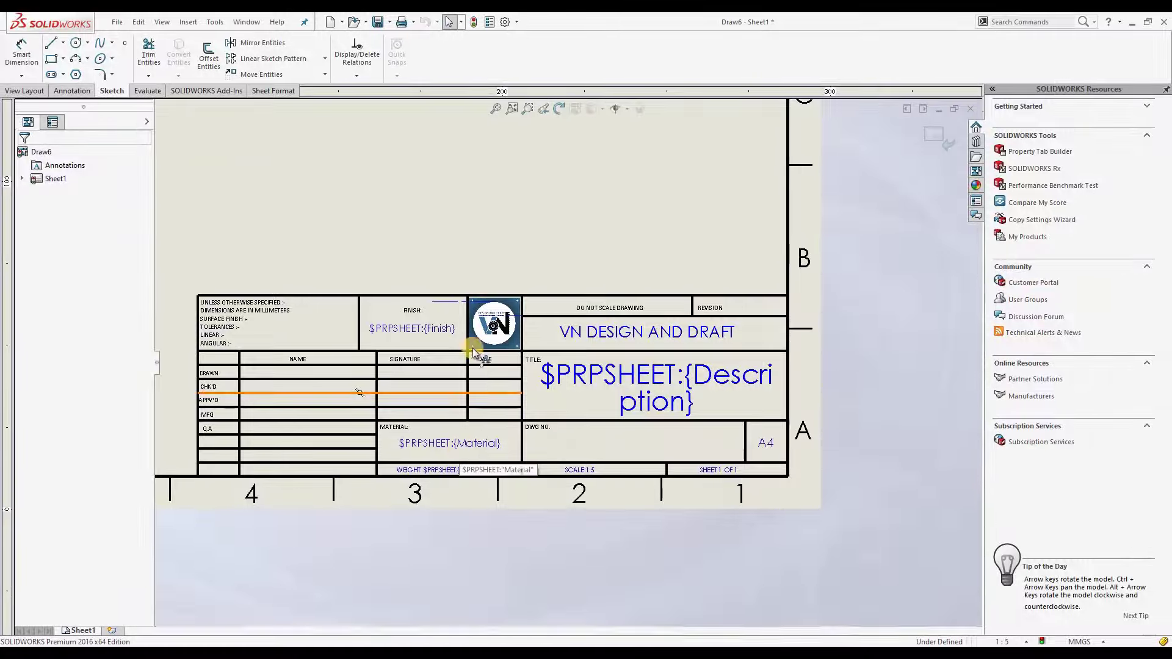
pyautogui.click(635, 381)
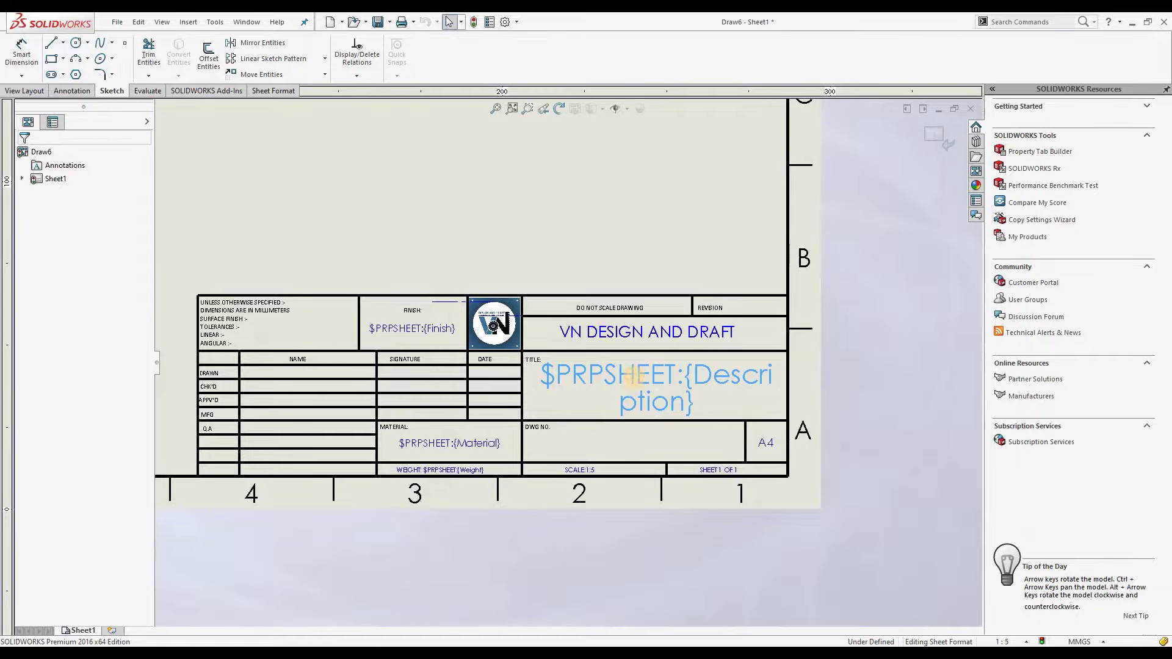
pyautogui.doubleClick(635, 383)
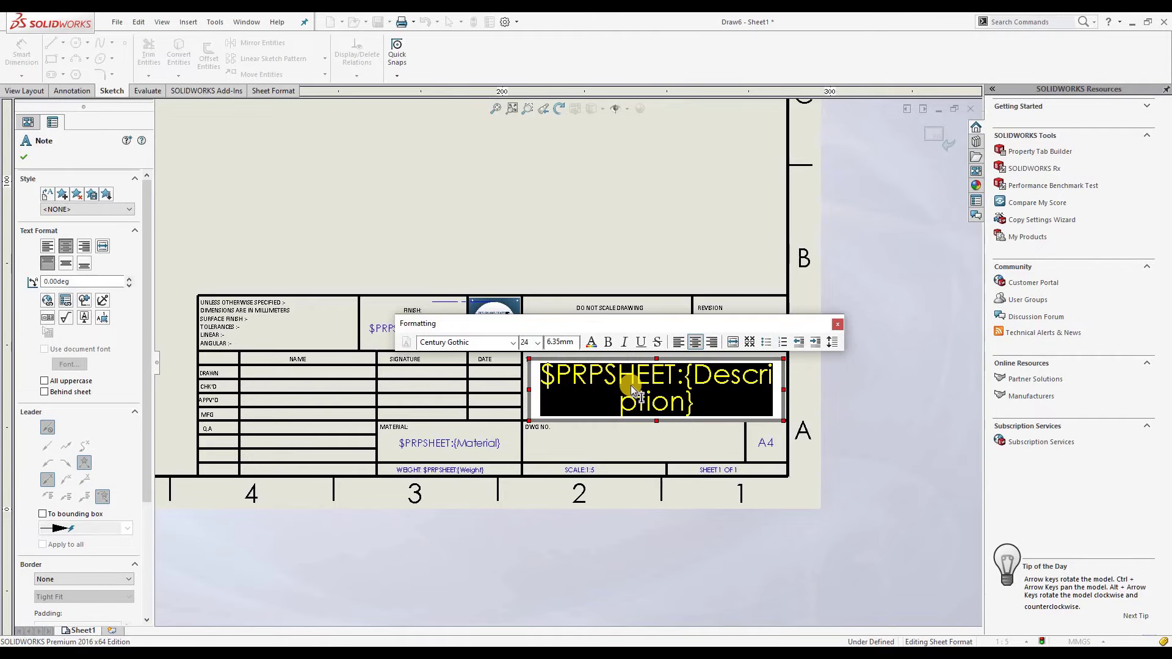
pyautogui.write('DAY')
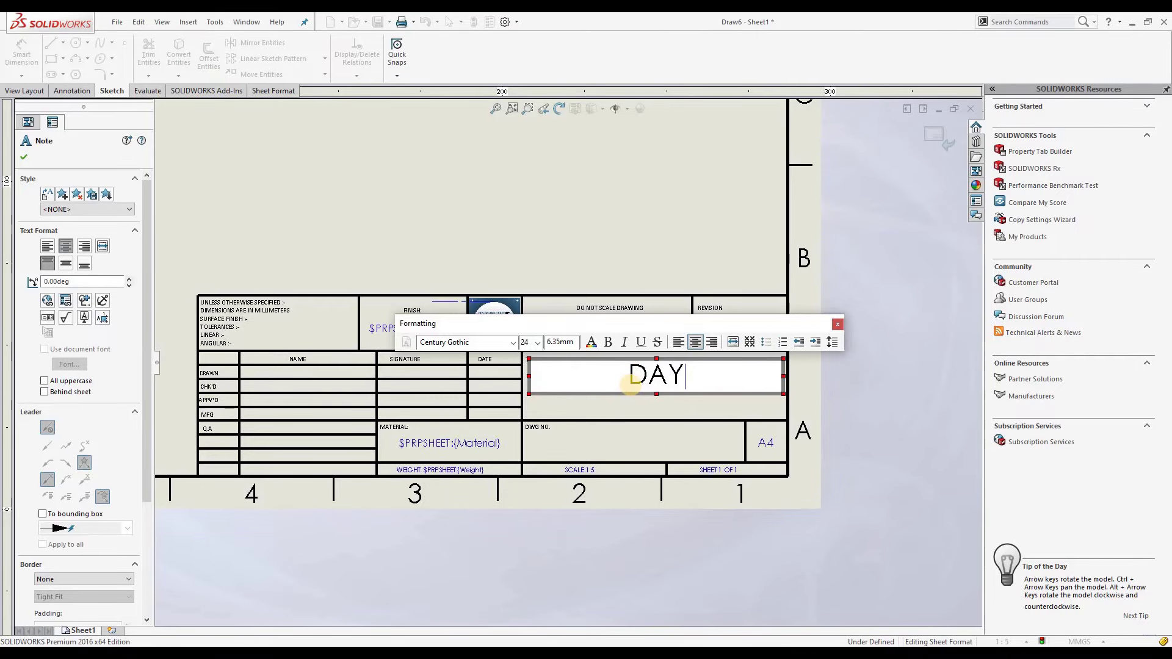
pyautogui.write('-1')
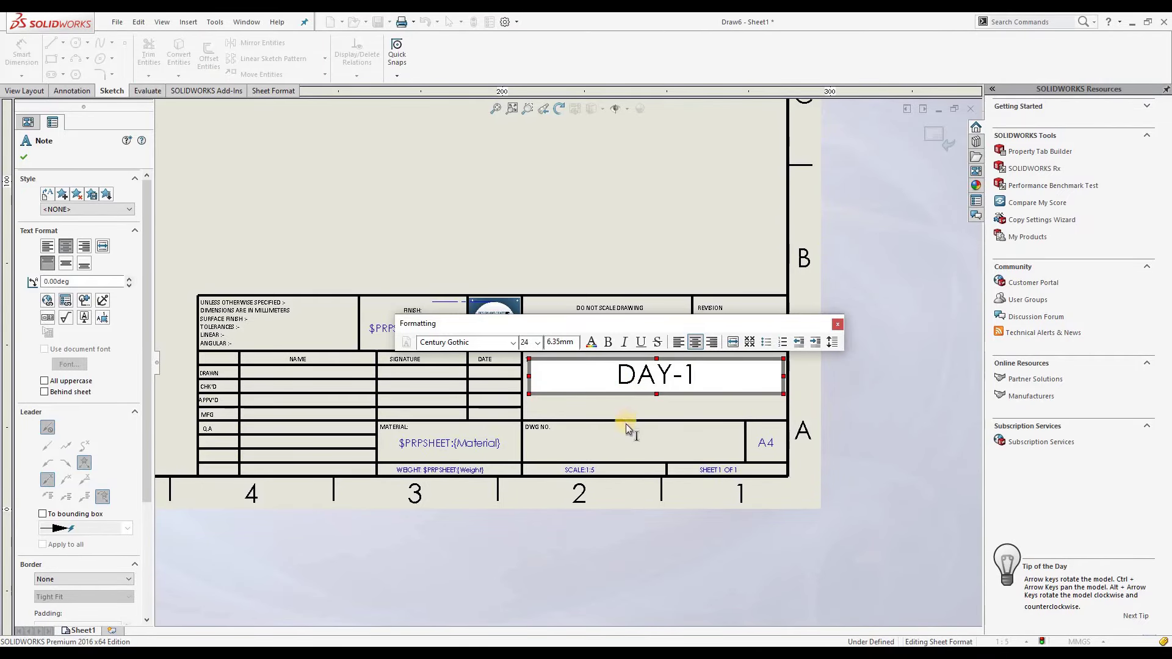
pyautogui.click(624, 427)
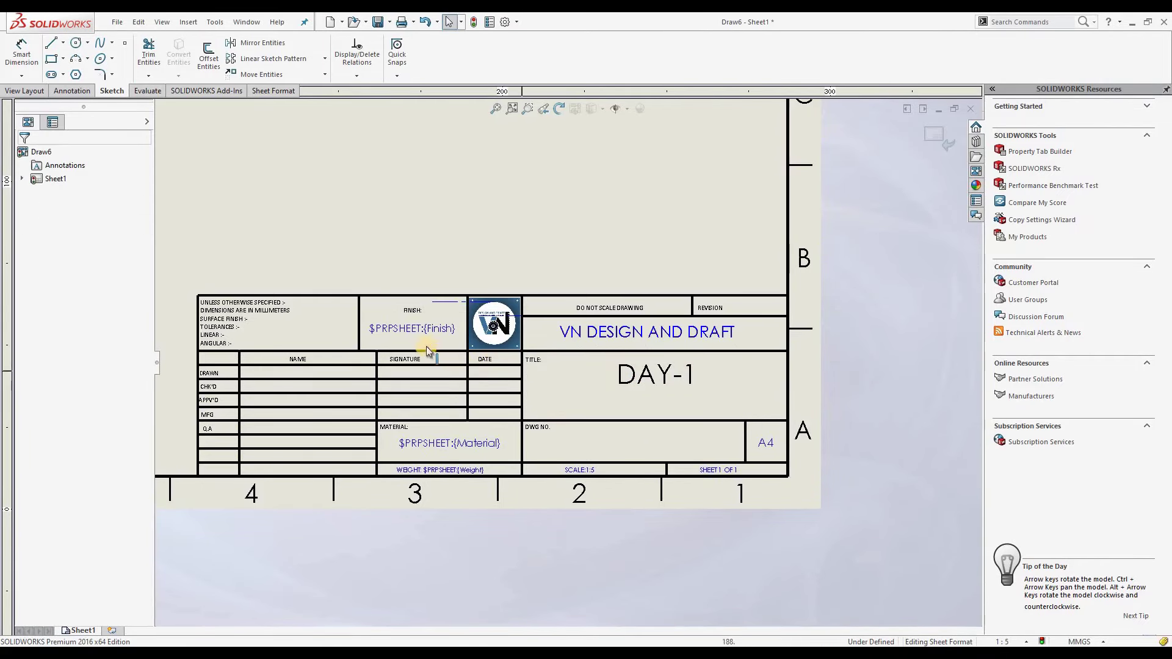
# - Replace the finish property note in the title block's FINISH cell with Ra6
pyautogui.click(413, 327)
pyautogui.doubleClick(413, 327)
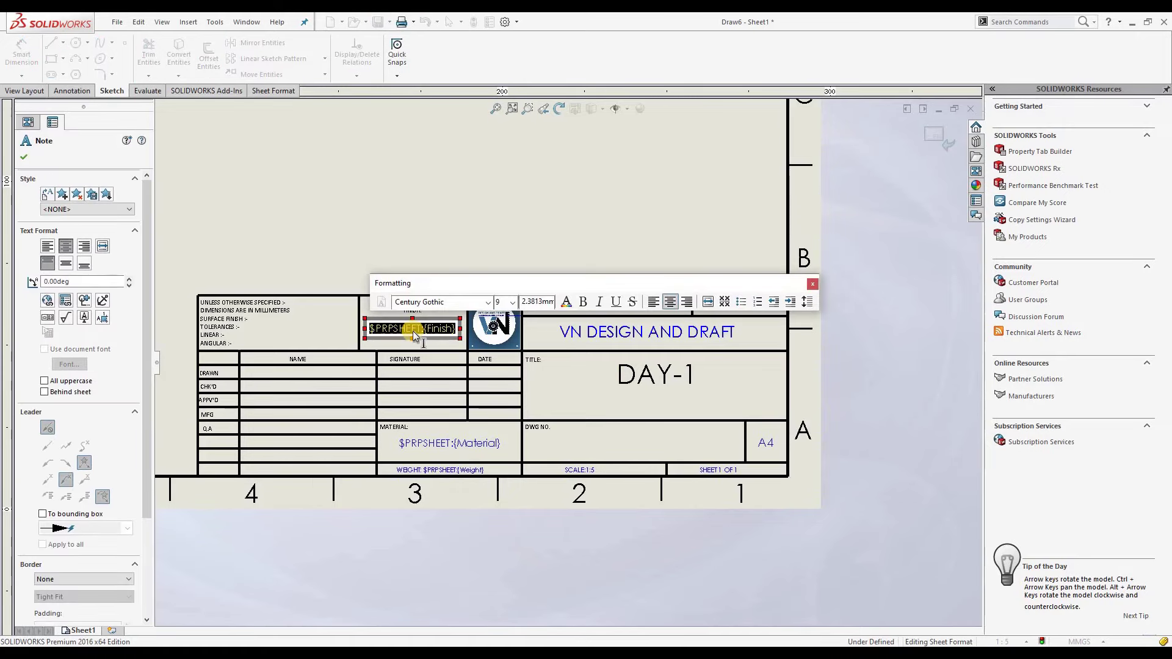
pyautogui.write('Ra')
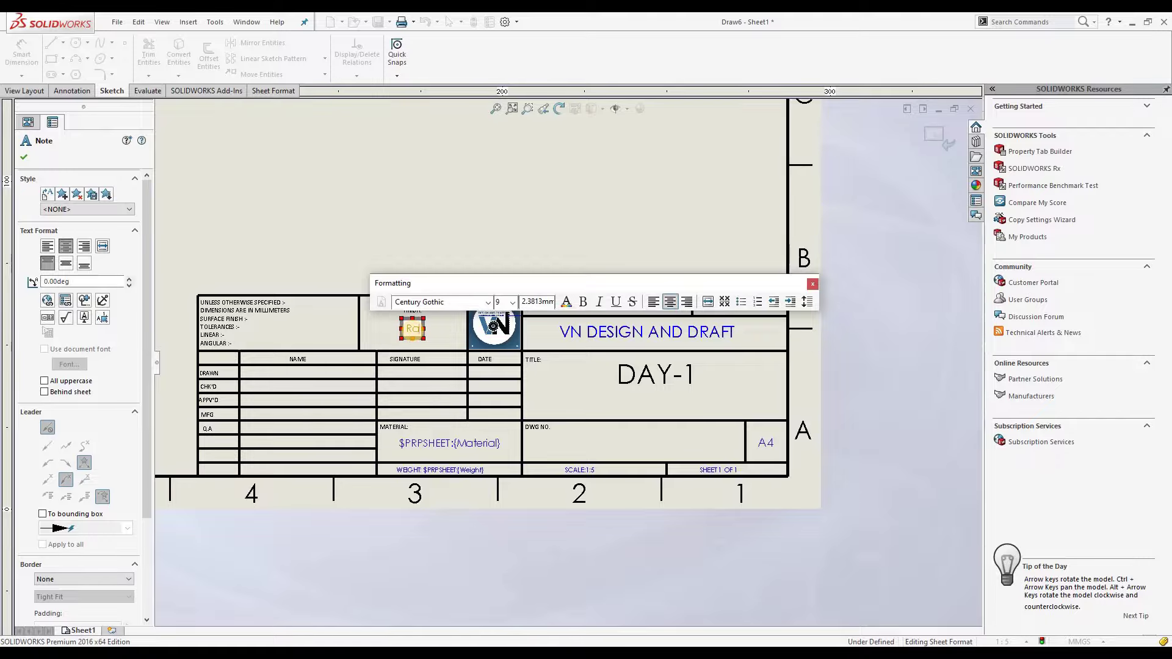
pyautogui.write('6')
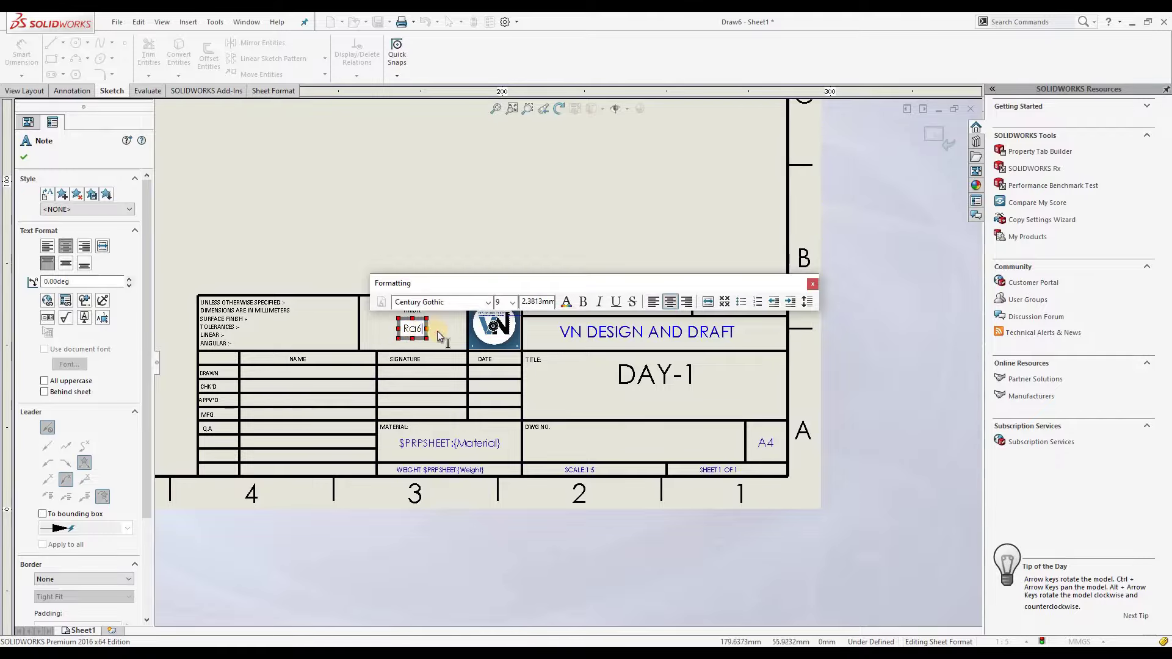
pyautogui.click(452, 409)
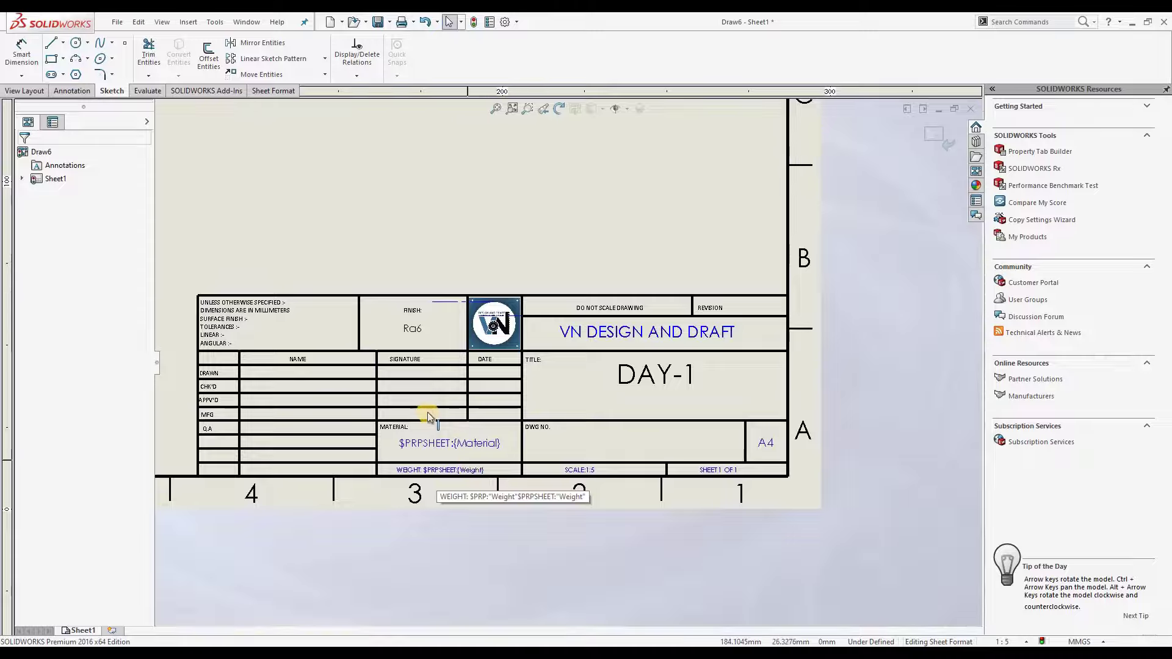
# - Duplicate the NAME heading note into the name cell of the DRAWN row
pyautogui.scroll(-2, 294, 373)
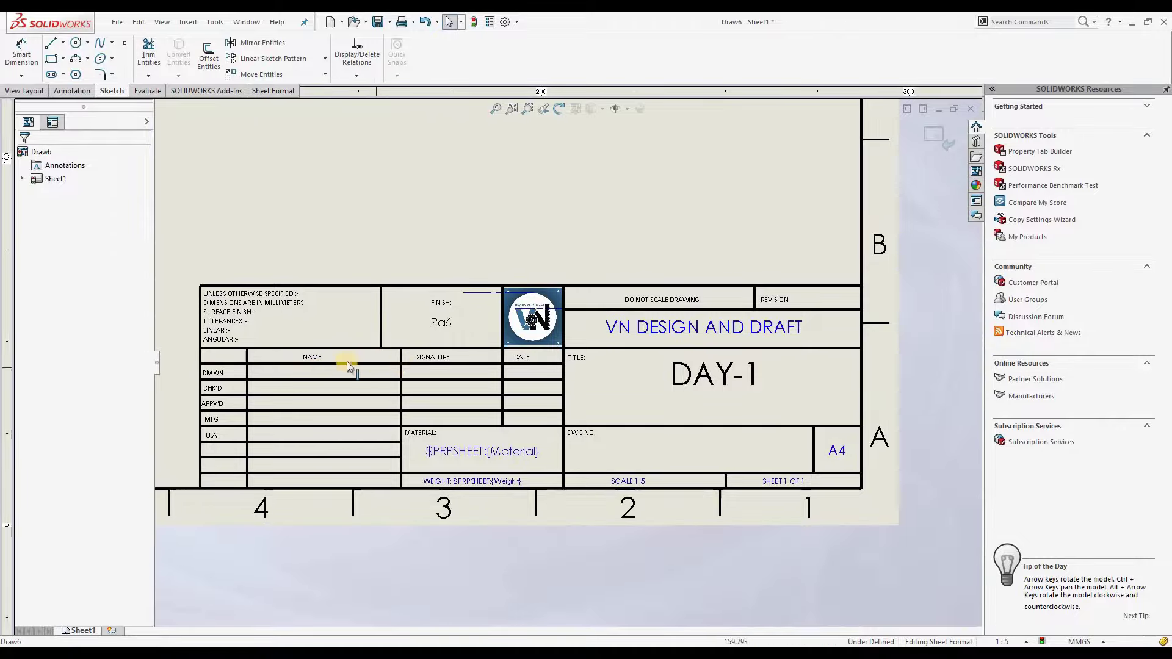
pyautogui.click(312, 357)
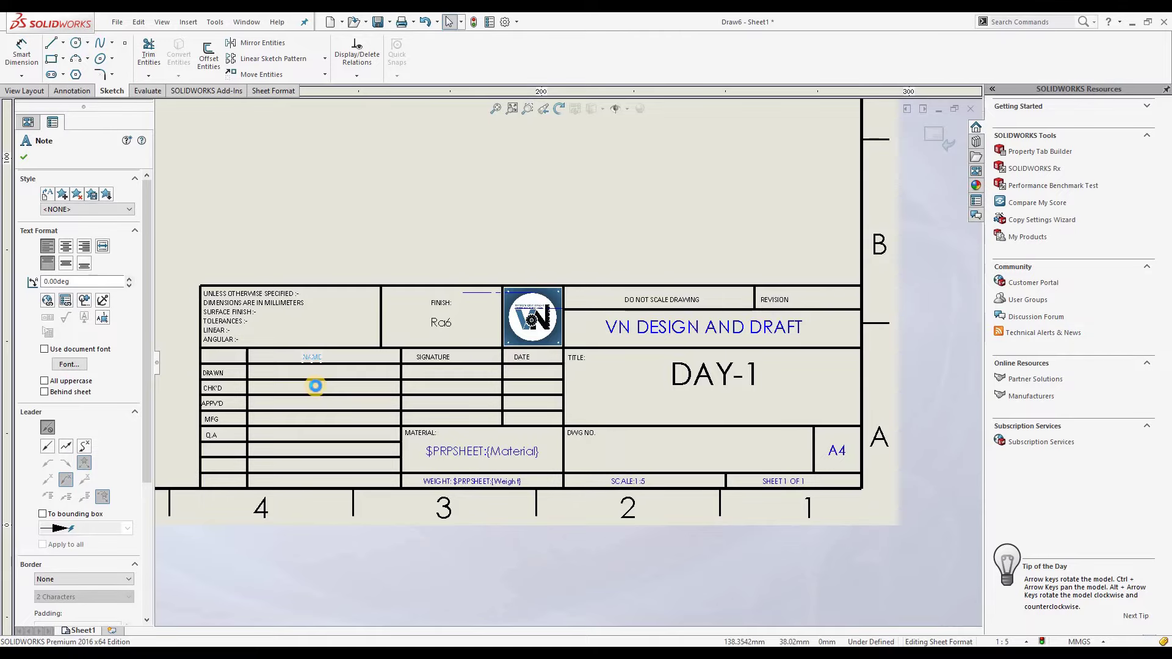
pyautogui.click(327, 365)
pyautogui.keyDown('ctrl'); pyautogui.moveTo(327, 364); pyautogui.dragTo(318, 373); pyautogui.keyUp('ctrl')
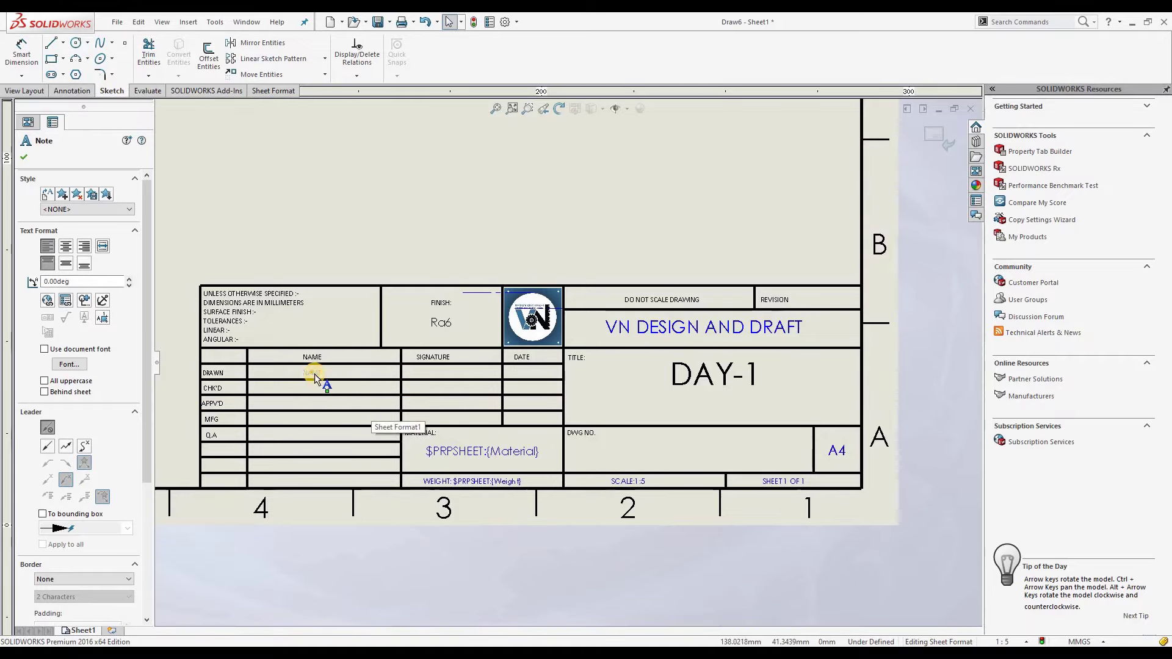
pyautogui.scroll(-2, 314, 374)
pyautogui.scroll(-1, 372, 371)
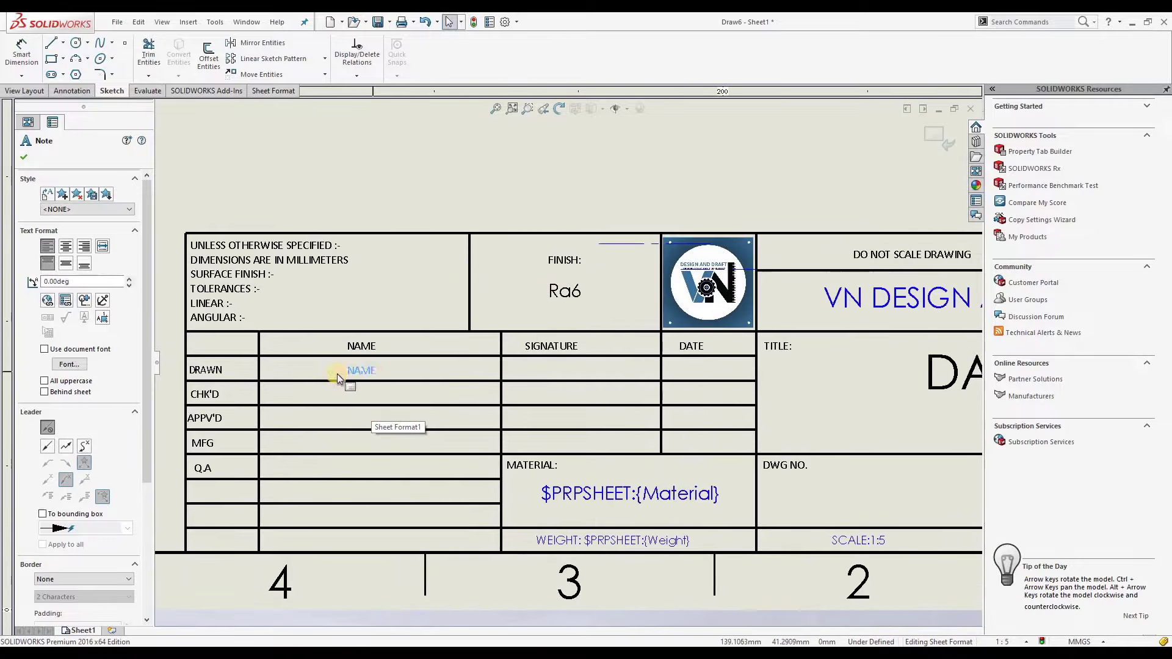
# - Replace the duplicated note's text in the DRAWN row with the drafter's name
pyautogui.doubleClick(370, 371)
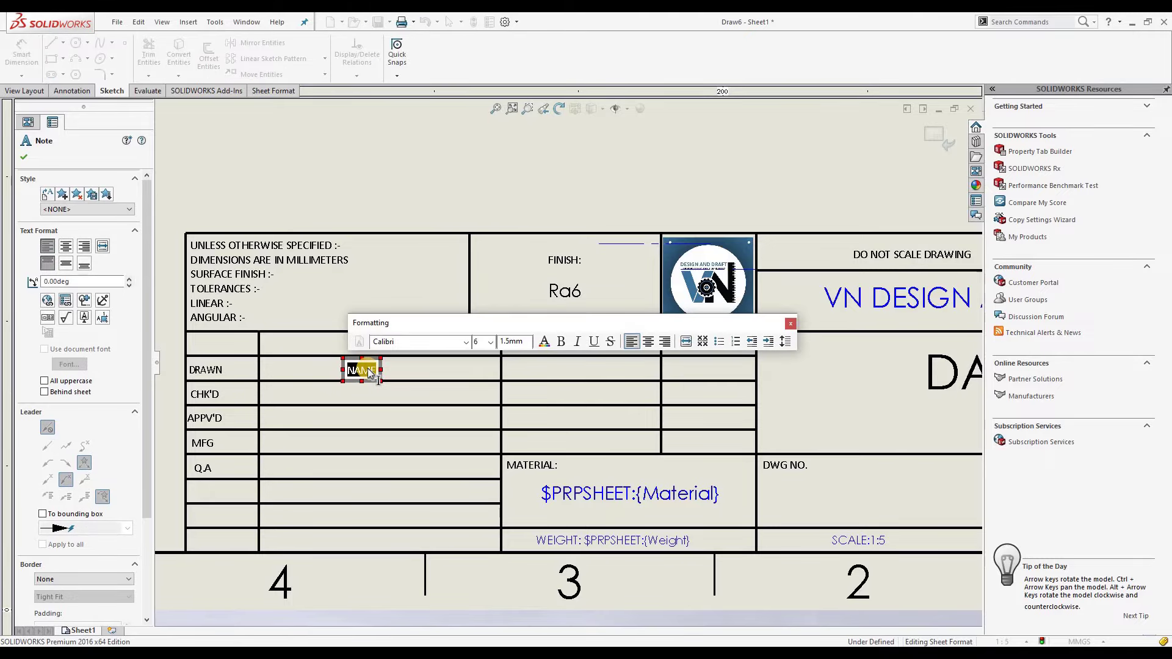
pyautogui.write('VN SHARMA')
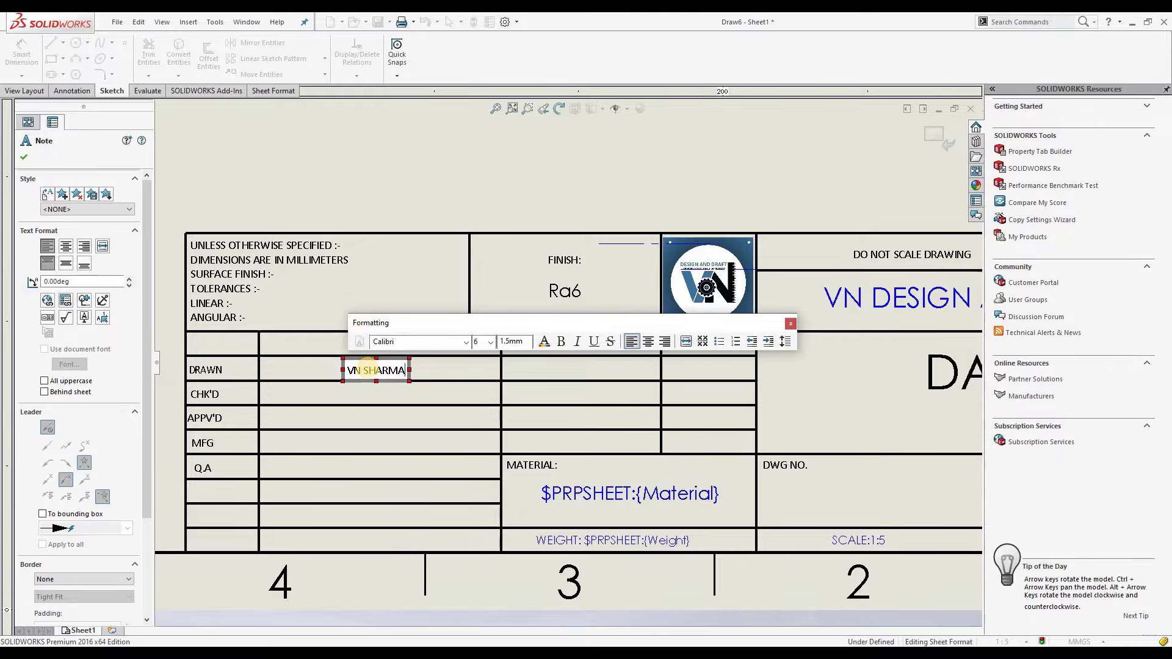
pyautogui.click(379, 383)
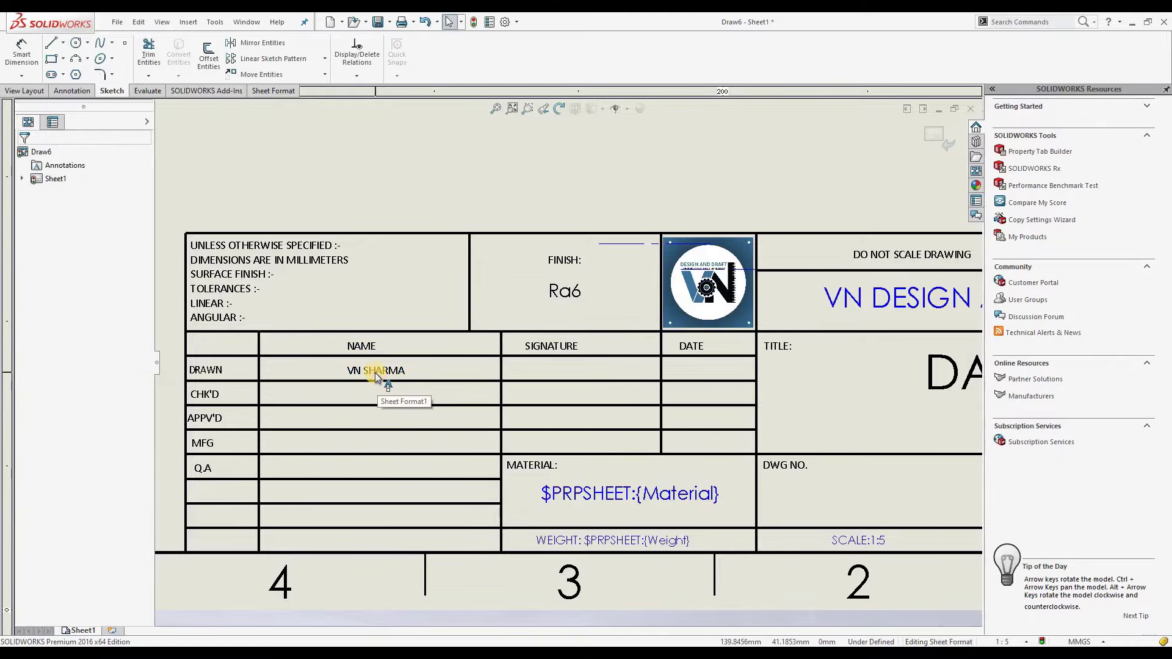
# - Copy the drafter's name note into the name cells of the CHK'D and APPV'D rows, aligned beneath the DRAWN entry
pyautogui.click(380, 371)
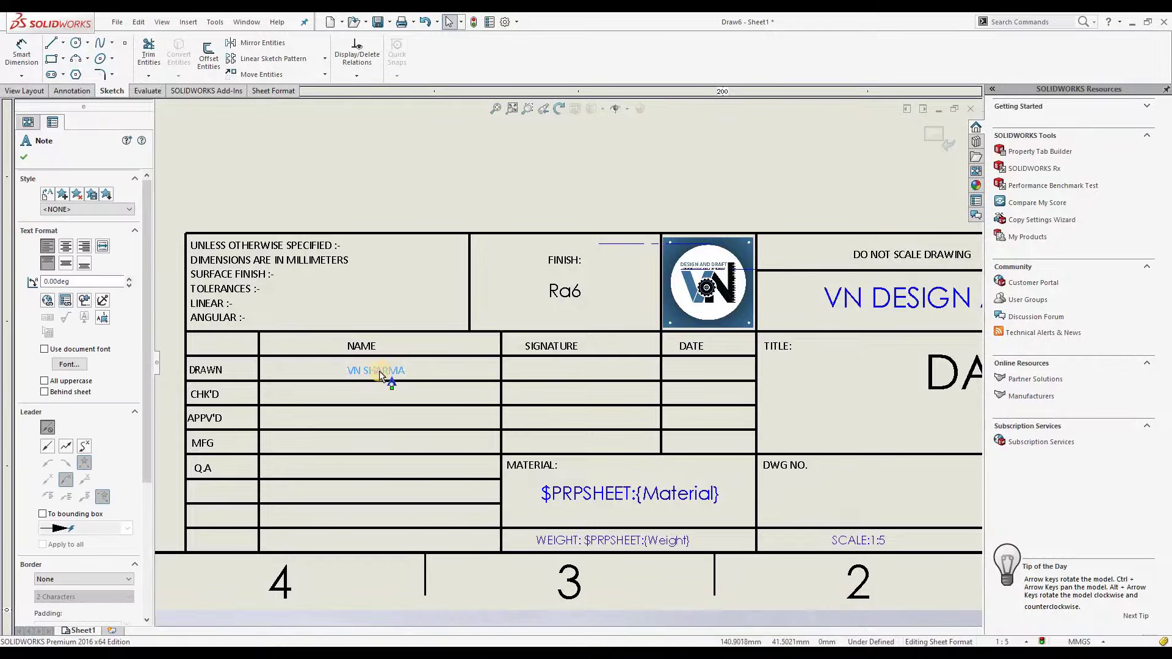
pyautogui.click(357, 397)
pyautogui.write('VN SHARMA')
pyautogui.moveTo(378, 397); pyautogui.dragTo(357, 397)
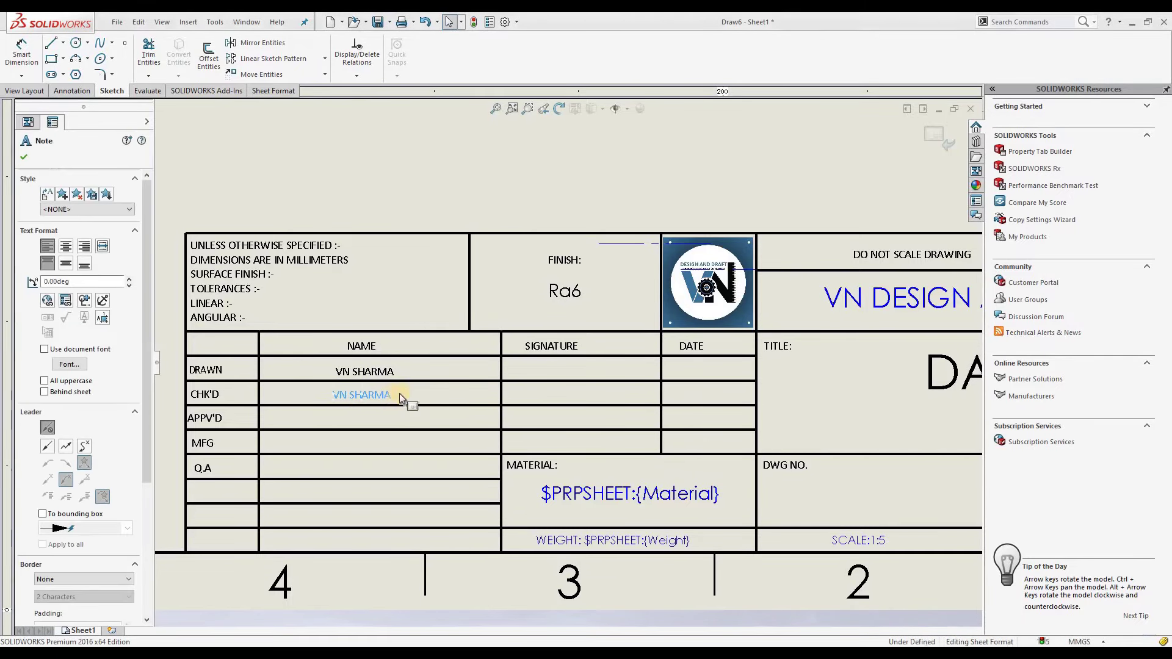
pyautogui.click(359, 418)
pyautogui.write('VN SHARMA')
pyautogui.click(374, 426)
pyautogui.moveTo(373, 426); pyautogui.dragTo(363, 421)
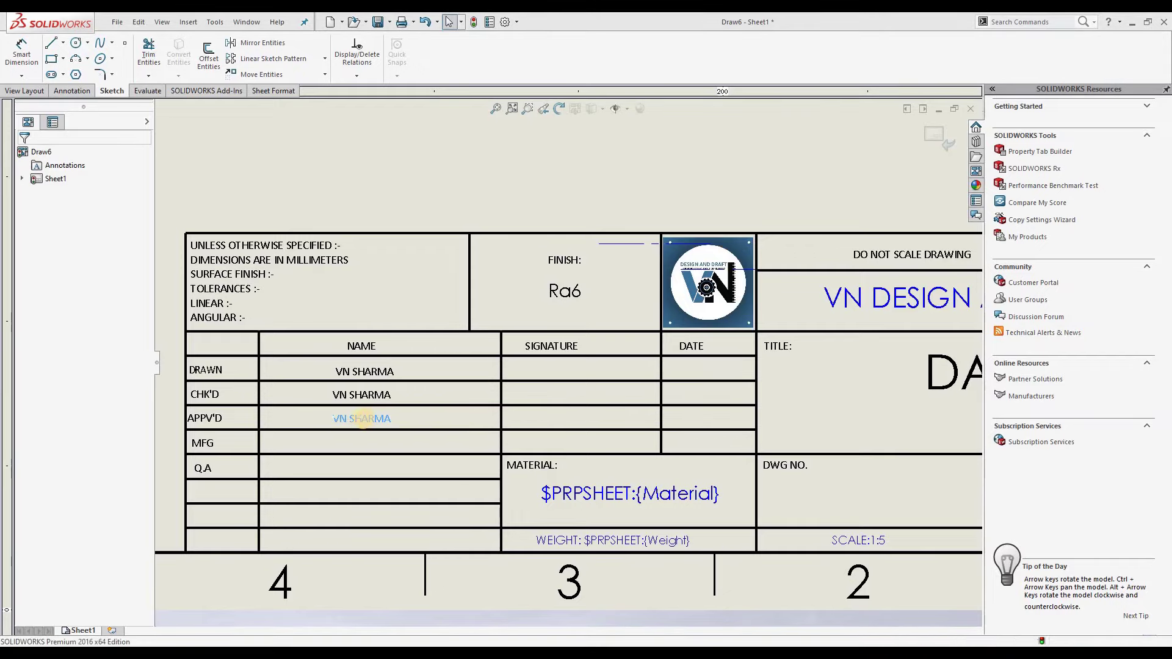
# - Copy the same name note into the name cells of the MFG and Q.A rows, aligned with the entries above
pyautogui.doubleClick(365, 420)
pyautogui.hotkey('ctrl', 'c')
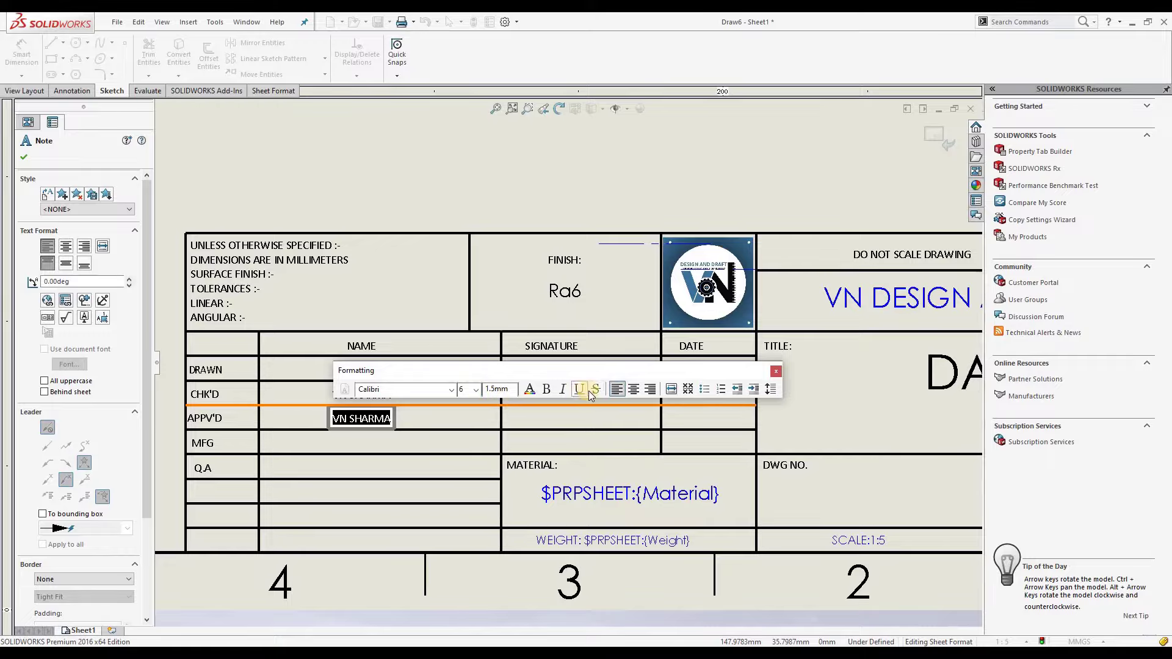
pyautogui.click(453, 388)
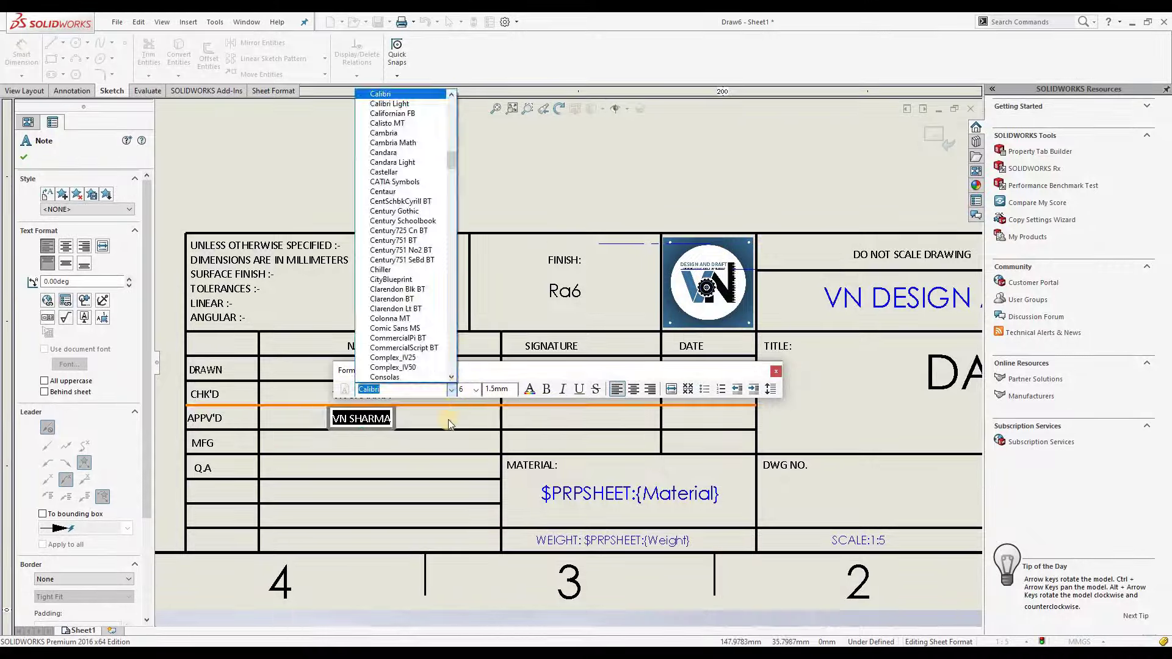
pyautogui.click(411, 432)
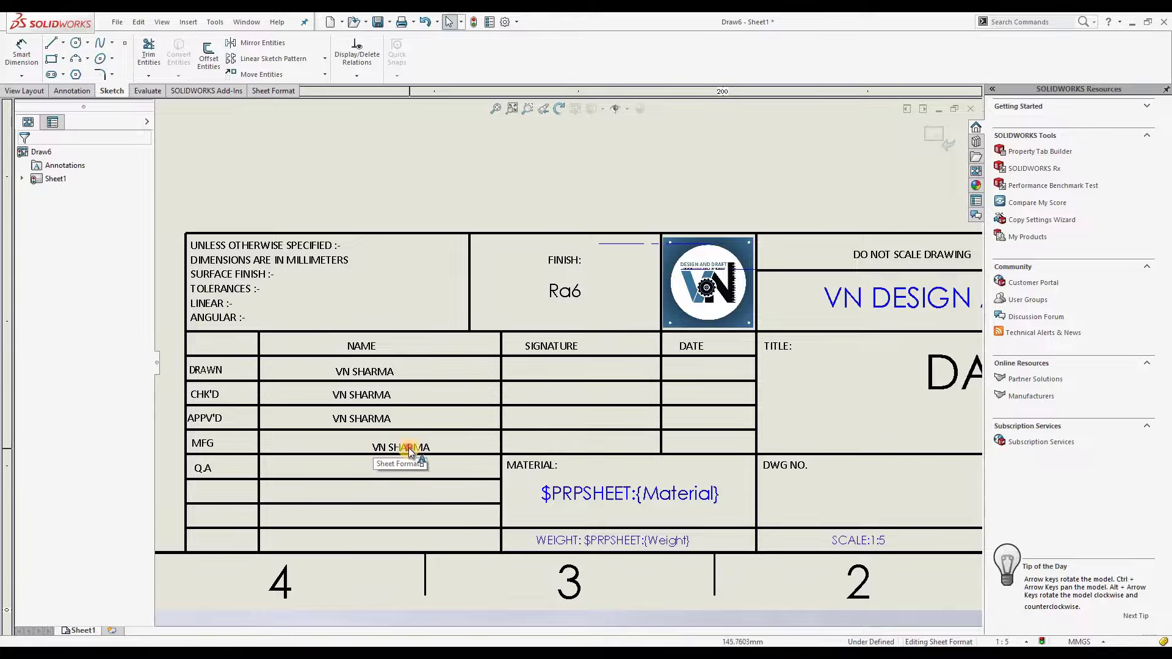
pyautogui.click(367, 442)
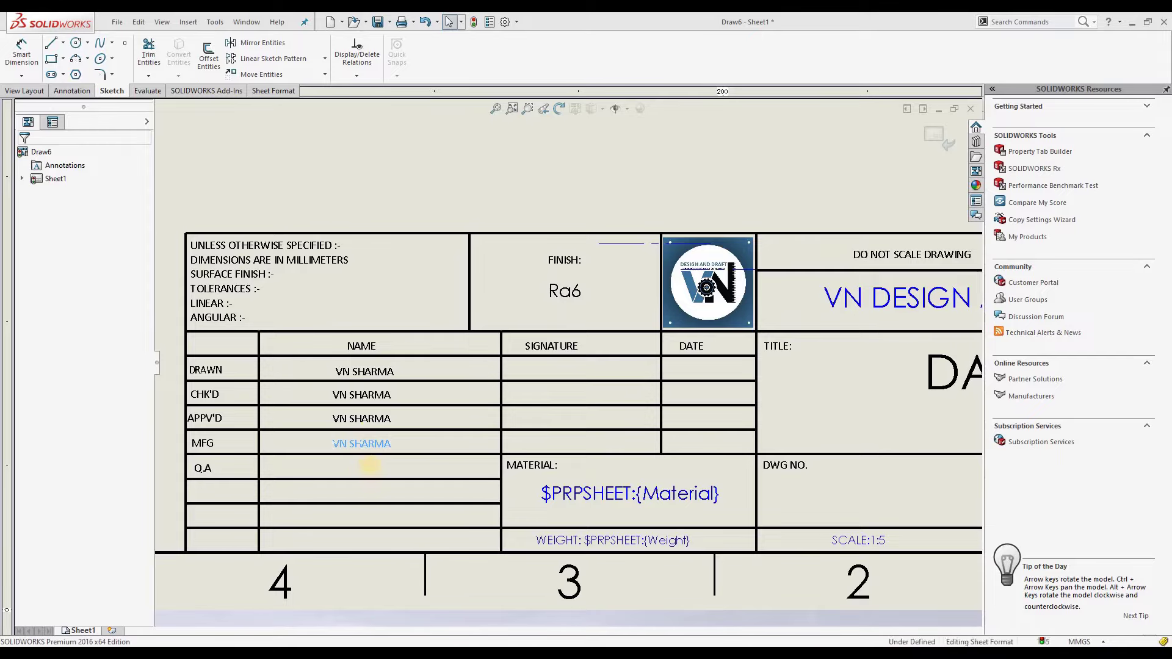
pyautogui.click(370, 468)
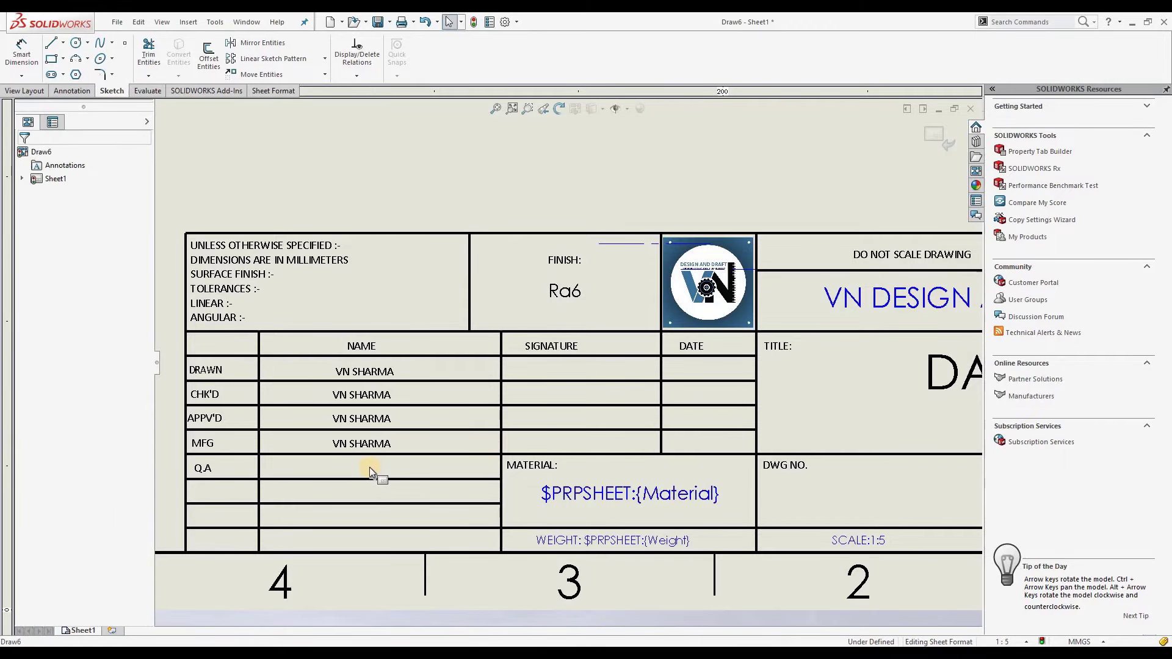
pyautogui.hotkey('ctrl', 'v')
pyautogui.moveTo(386, 474); pyautogui.dragTo(354, 468)
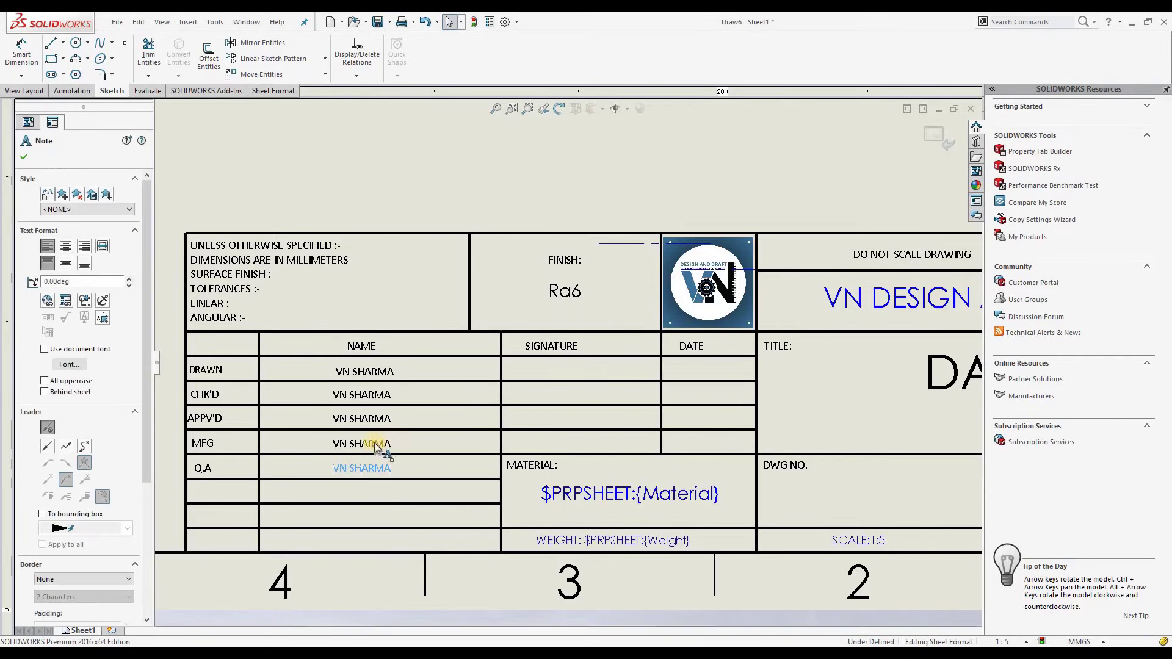
# - Paste the name note into the SIGNATURE cell of the DRAWN row and position it beneath the column heading
pyautogui.click(549, 367)
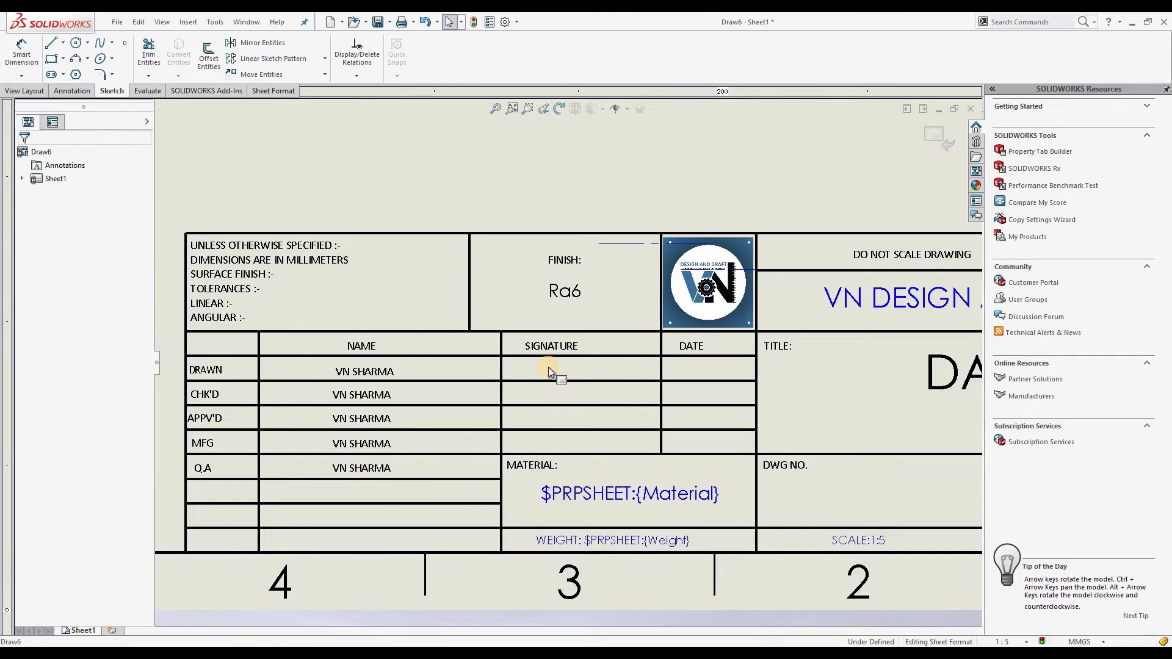
pyautogui.hotkey('ctrl', 'v')
pyautogui.moveTo(573, 373); pyautogui.dragTo(559, 373)
pyautogui.click(559, 373)
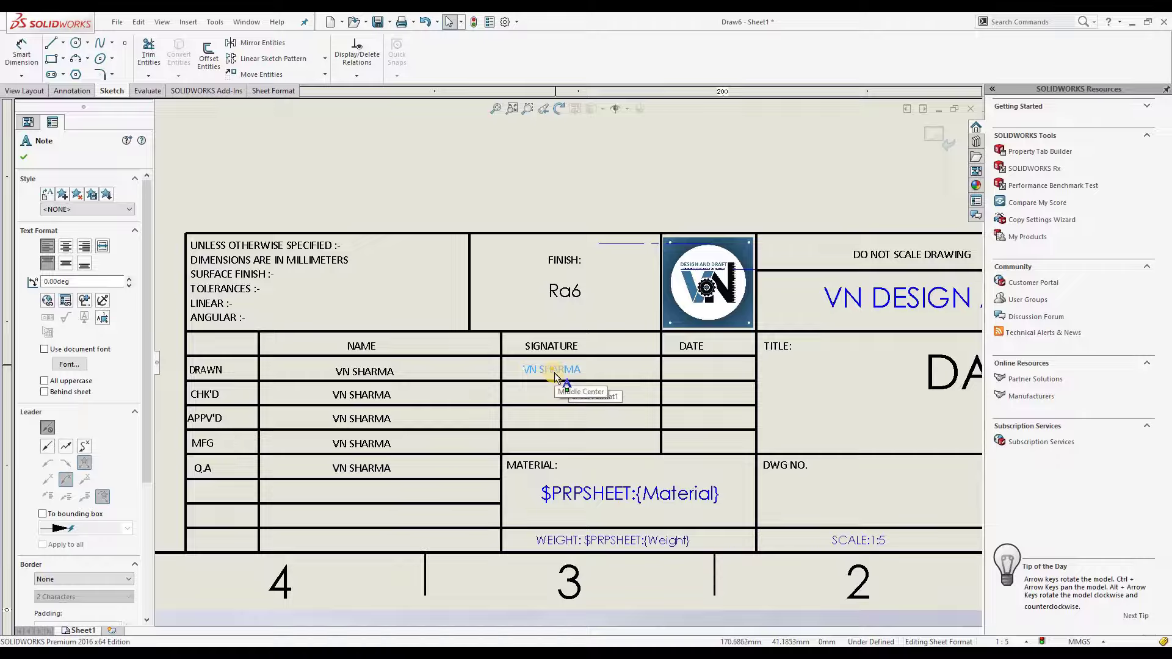
pyautogui.click(635, 371)
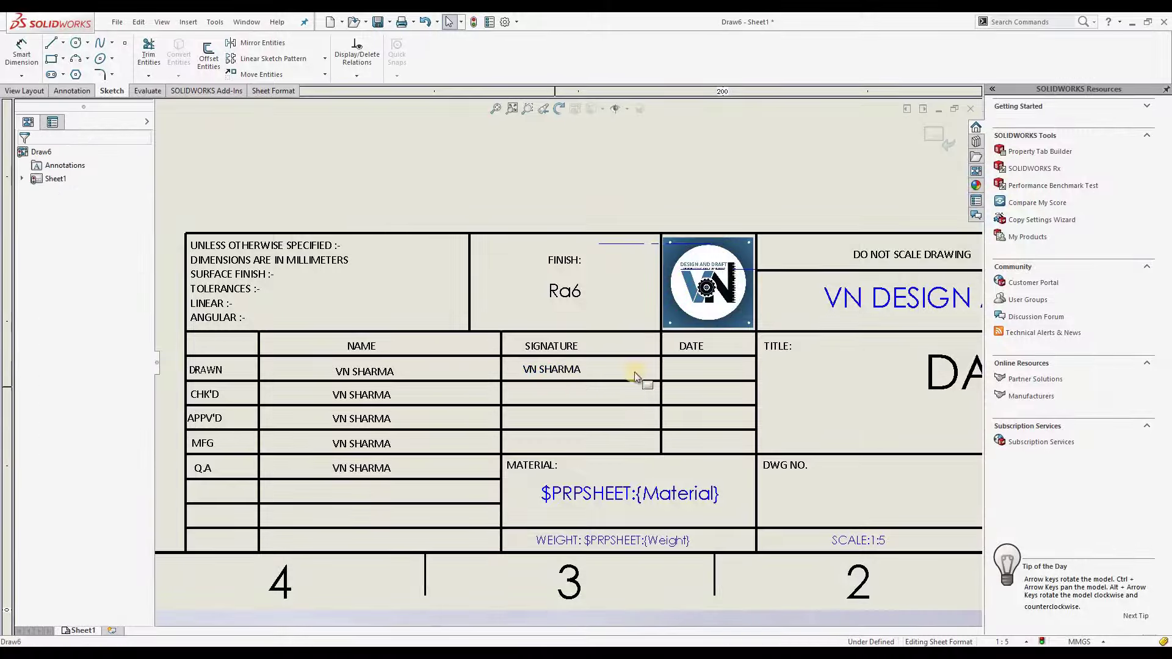
pyautogui.click(189, 26)
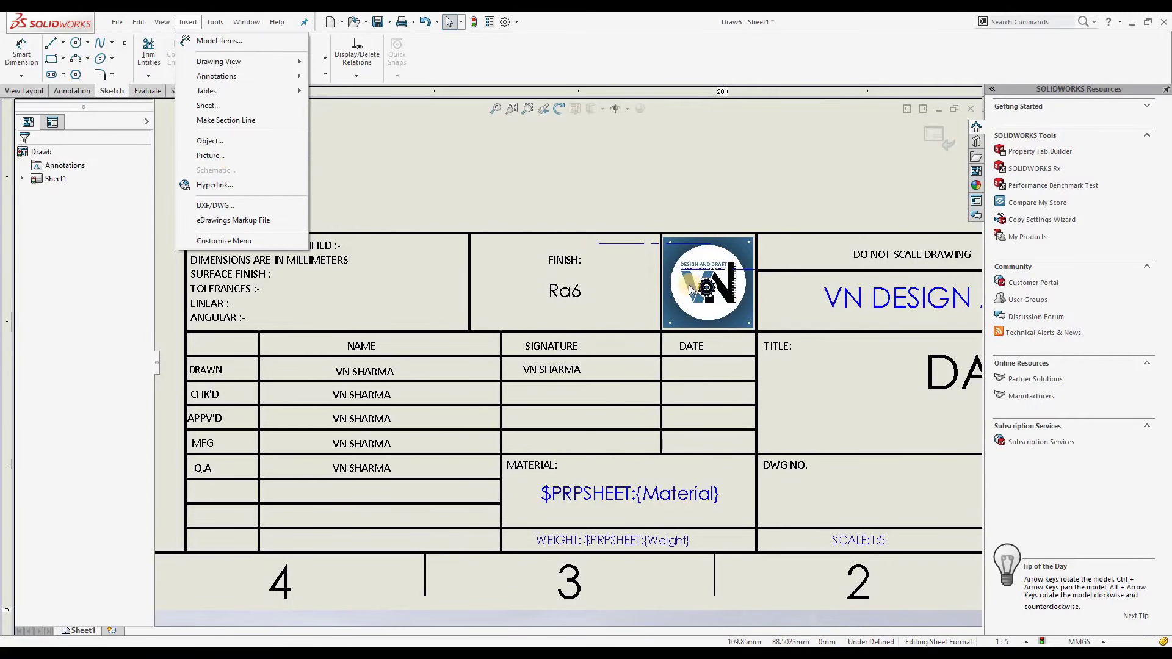
pyautogui.click(391, 189)
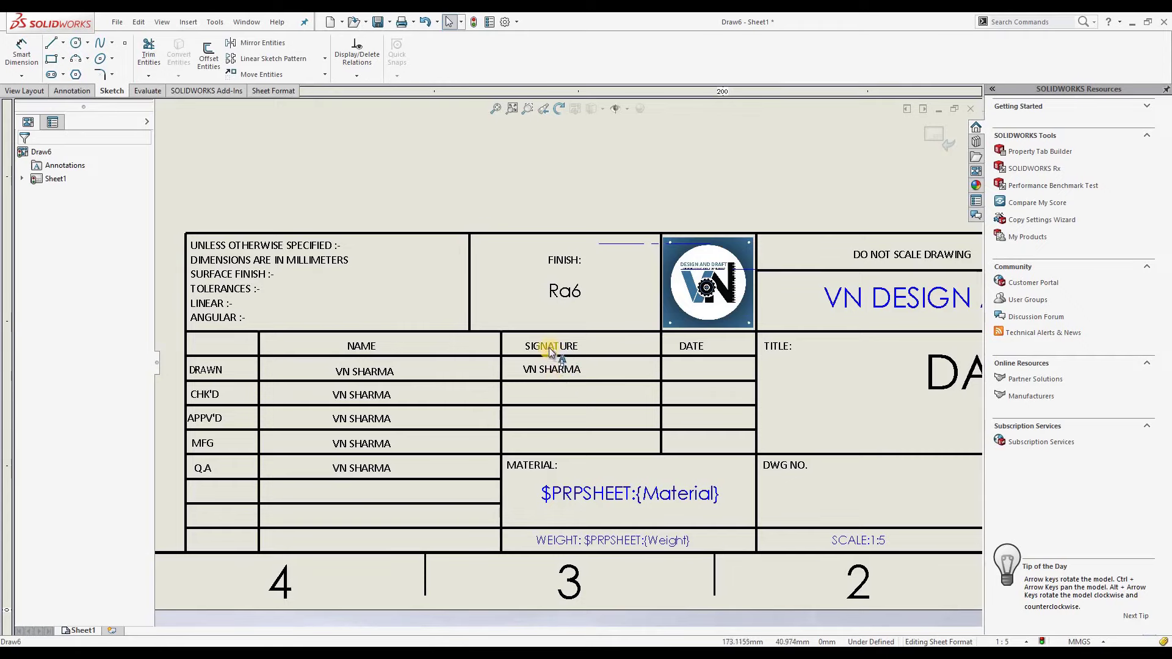
# - Copy the signature note into the DATE cell of the DRAWN row and centre the original beneath the SIGNATURE heading
pyautogui.click(553, 369)
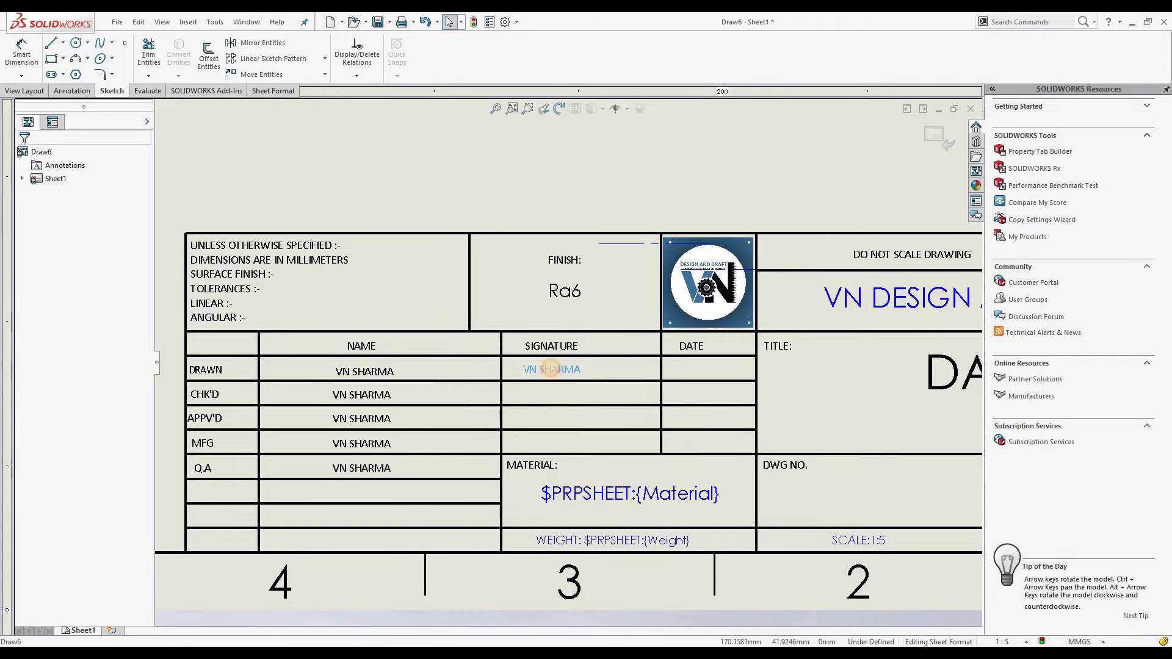
pyautogui.moveTo(550, 368); pyautogui.dragTo(721, 376)
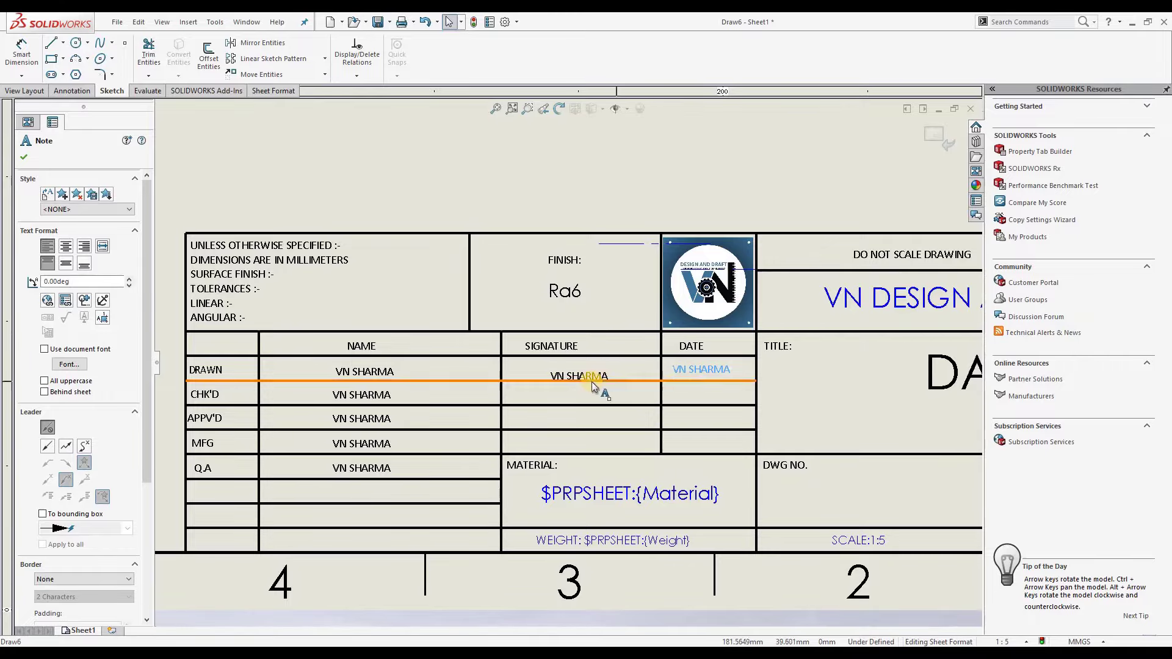
pyautogui.moveTo(588, 376); pyautogui.dragTo(591, 373)
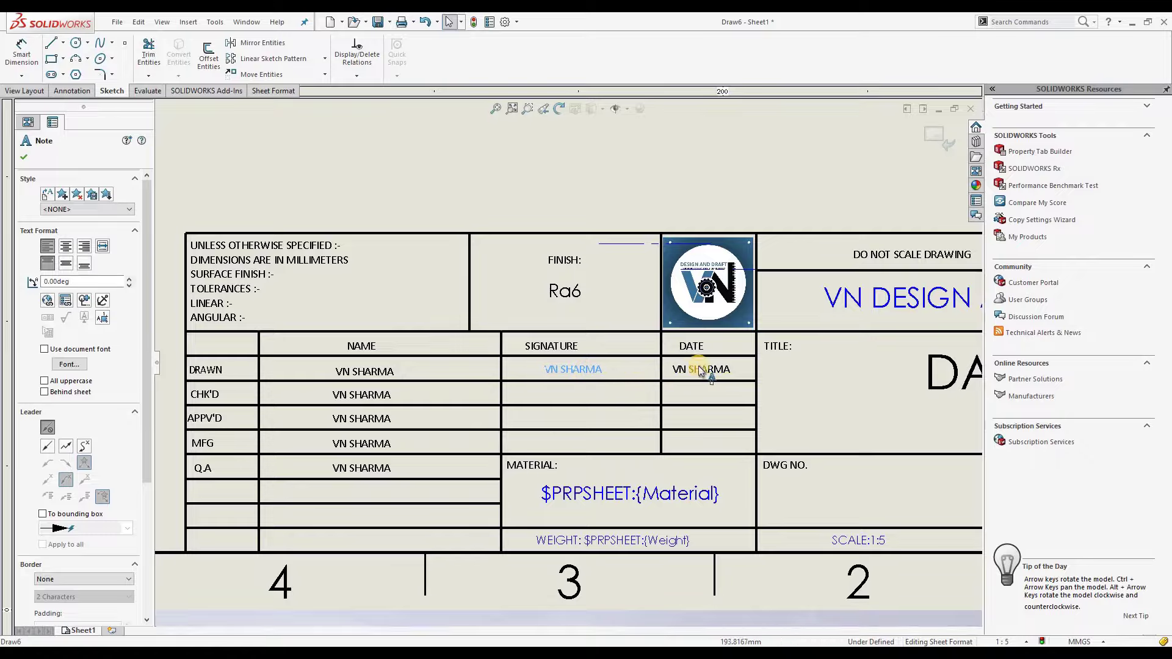
# - Replace the text of the copied note in the DRAWN row's DATE cell with 23-12-2025
pyautogui.doubleClick(701, 370)
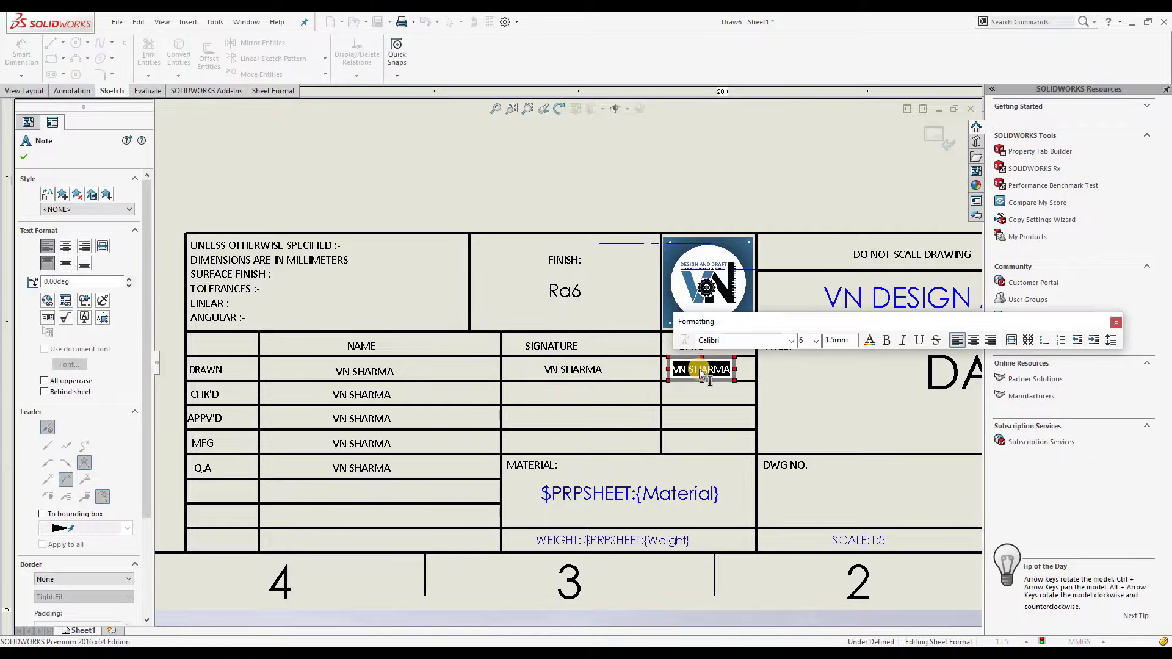
pyautogui.write('23-')
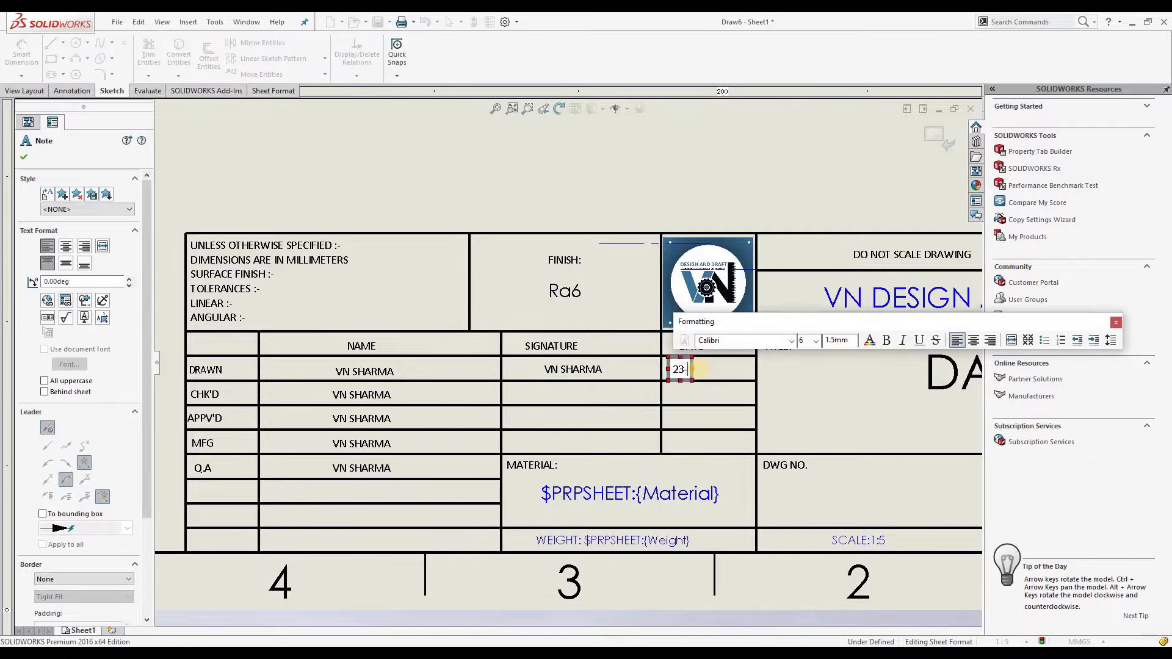
pyautogui.write('12-2025')
pyautogui.click(680, 391)
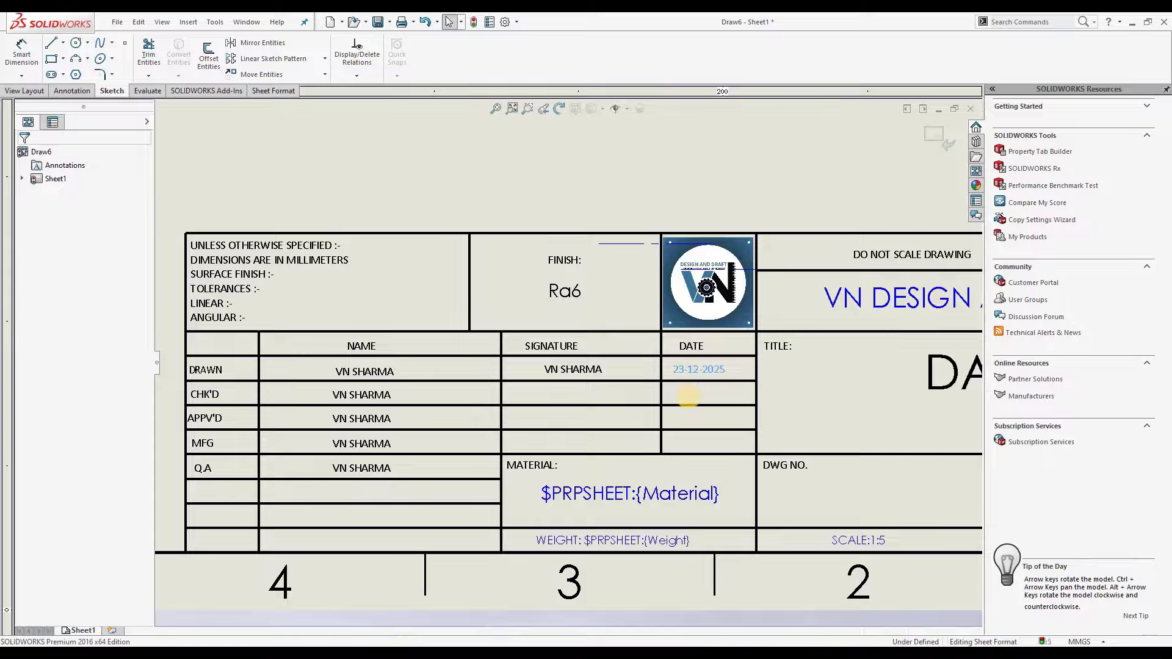
# - Copy the date note into the DATE cells of the CHK'D, APPV'D and MFG rows, aligned beneath the DRAWN entry
pyautogui.moveTo(686, 397)
pyautogui.mouseDown()
pyautogui.moveTo(719, 400)
pyautogui.moveTo(702, 376)
pyautogui.mouseUp()
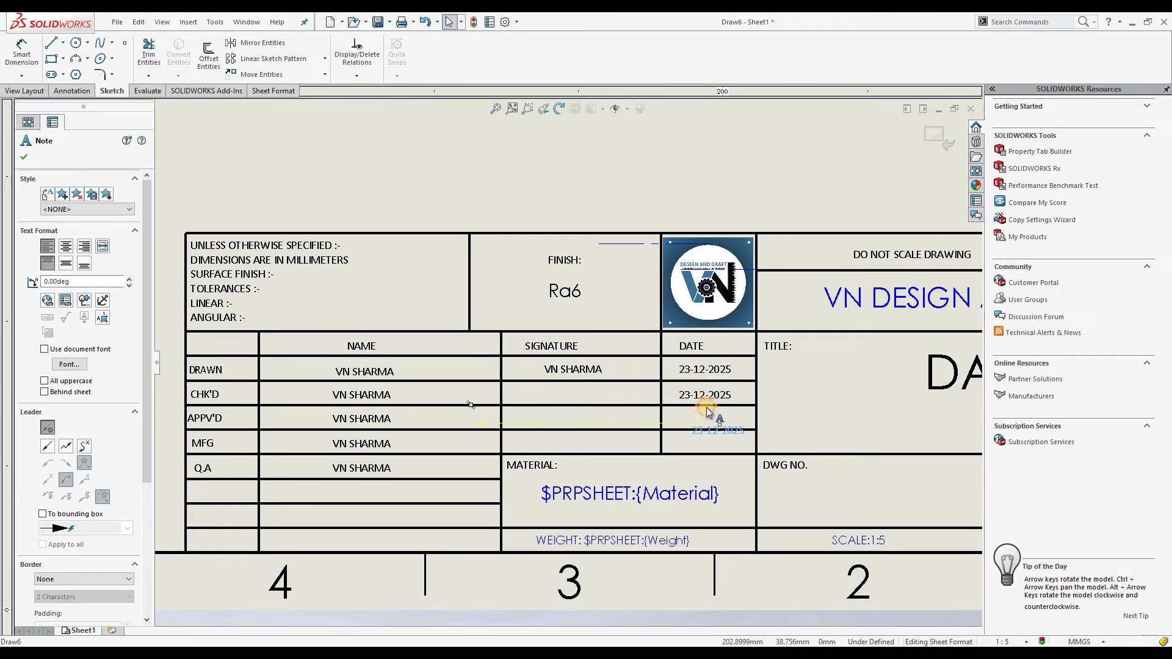
pyautogui.moveTo(731, 428); pyautogui.dragTo(715, 417)
pyautogui.click(716, 420)
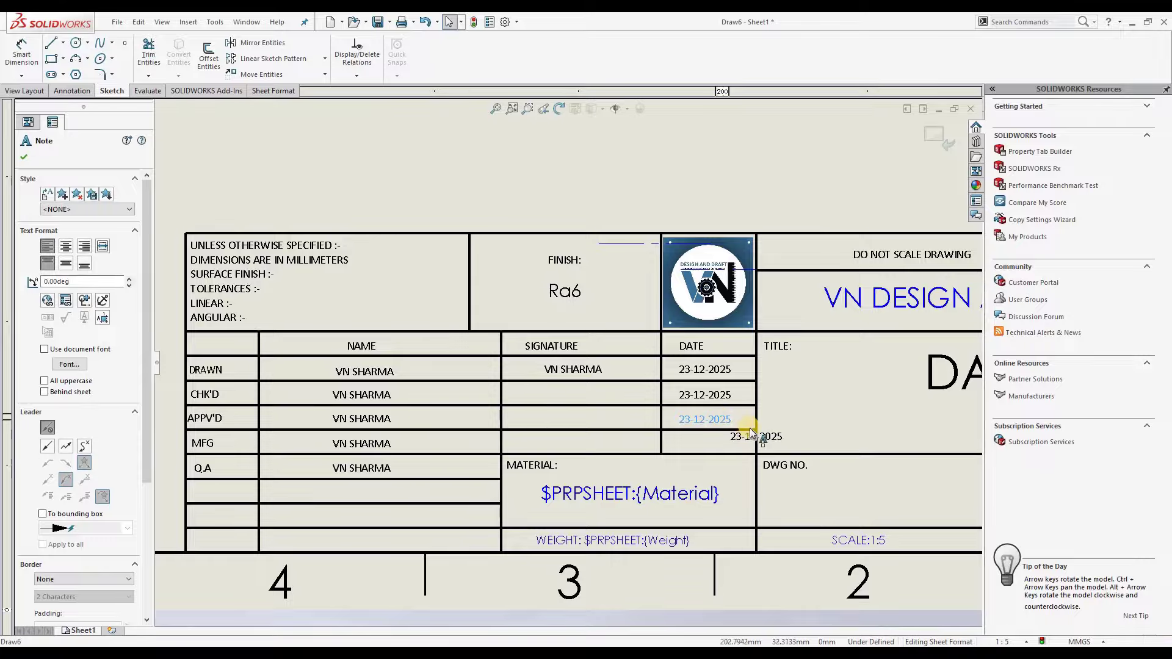
pyautogui.click(699, 440)
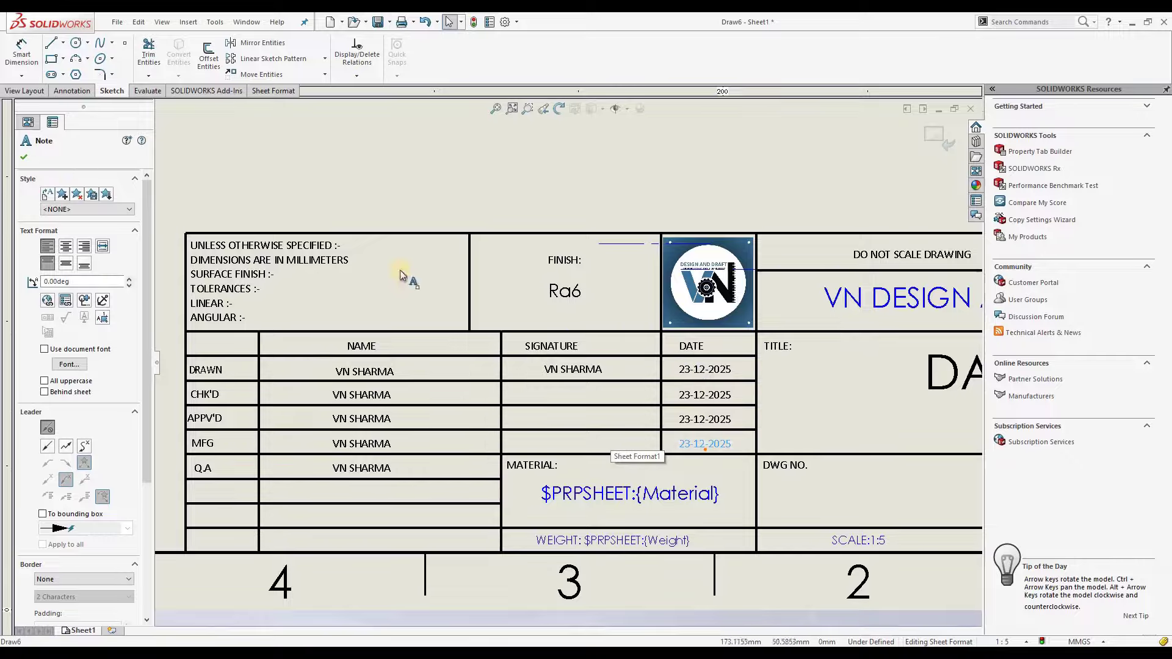
# - Add +1/-2 to the TOLERANCES line of the general notes block, leaving LINEAR and ANGULAR blank
pyautogui.click(274, 291)
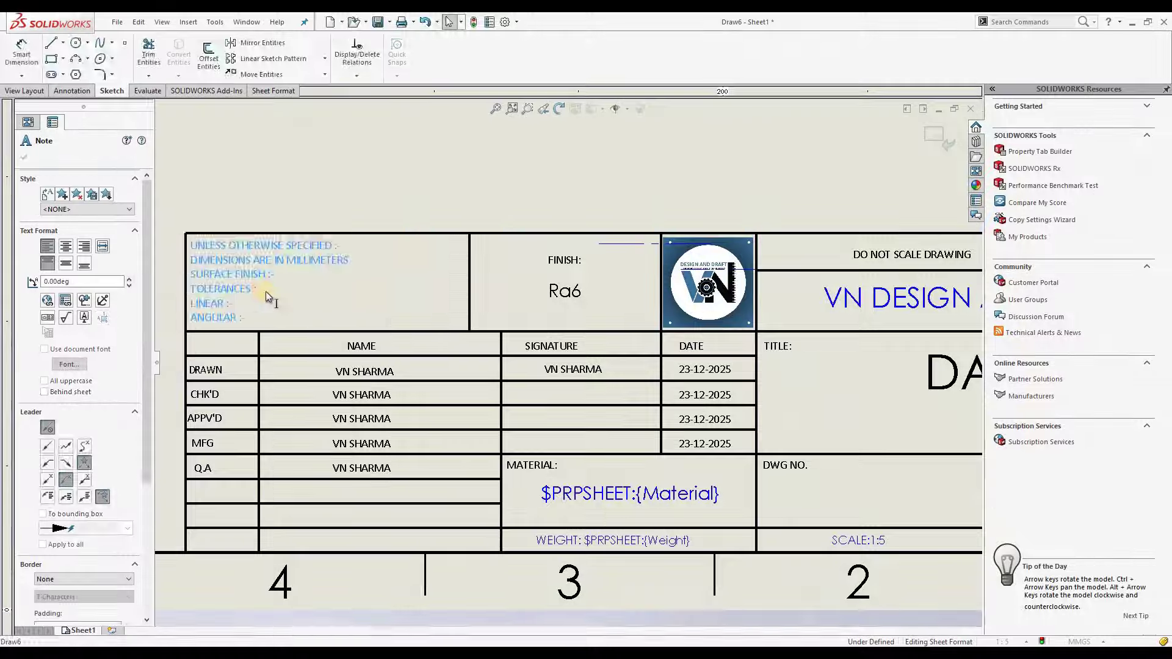
pyautogui.doubleClick(265, 292)
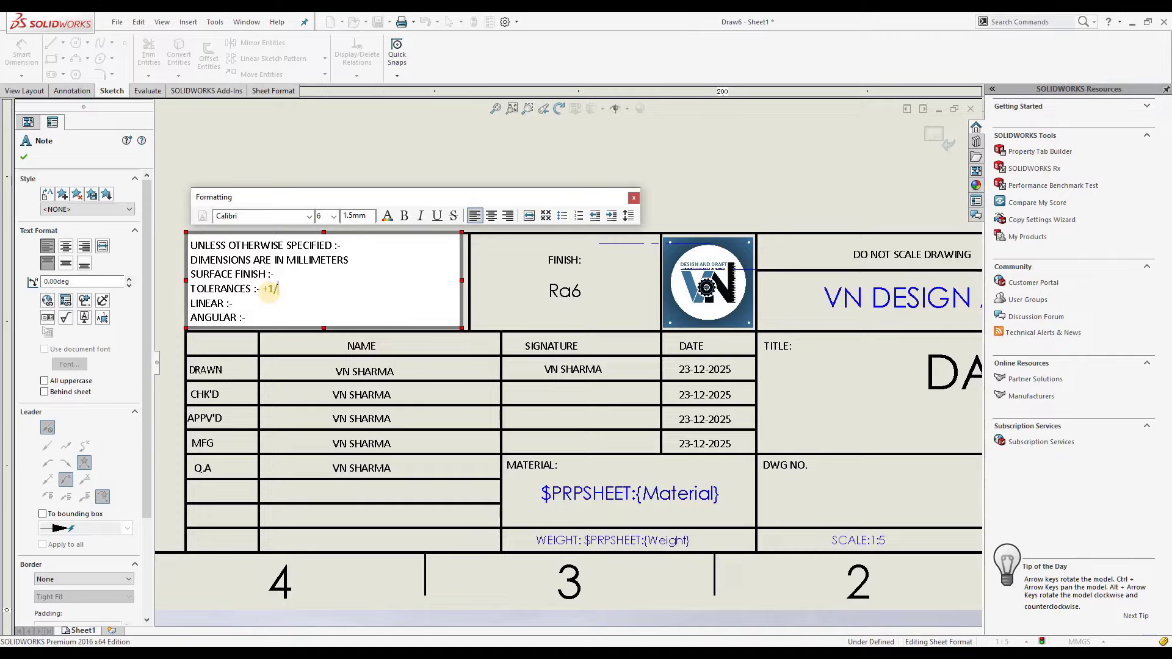
pyautogui.write('+1/-2')
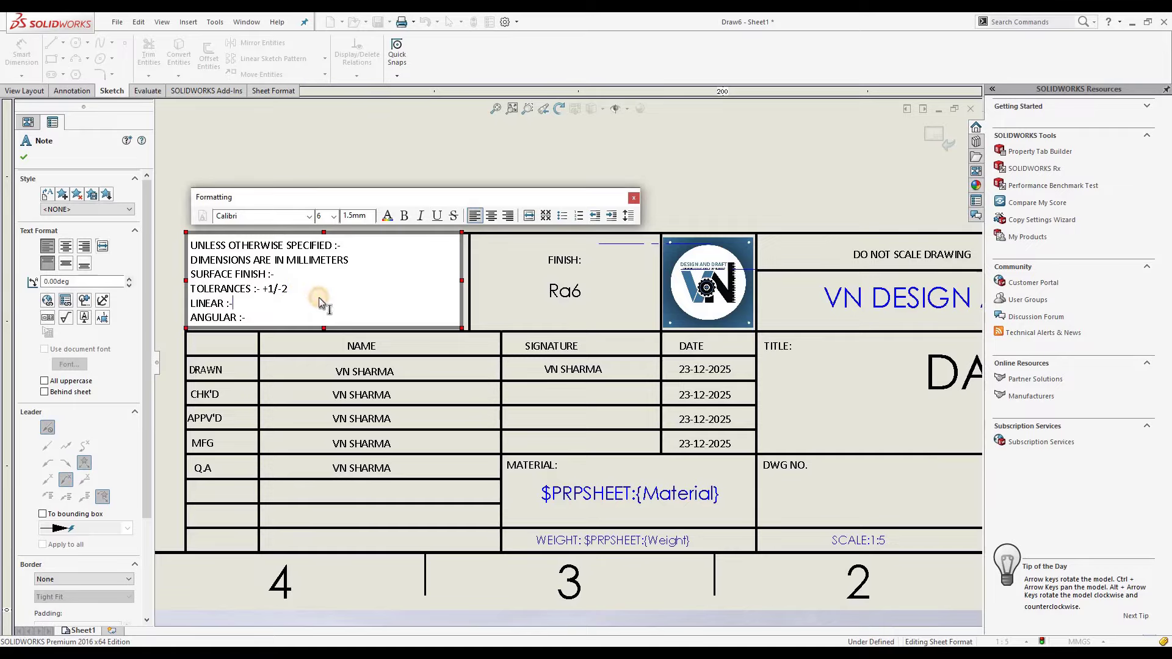
pyautogui.click(278, 305)
pyautogui.click(248, 315)
pyautogui.click(252, 305)
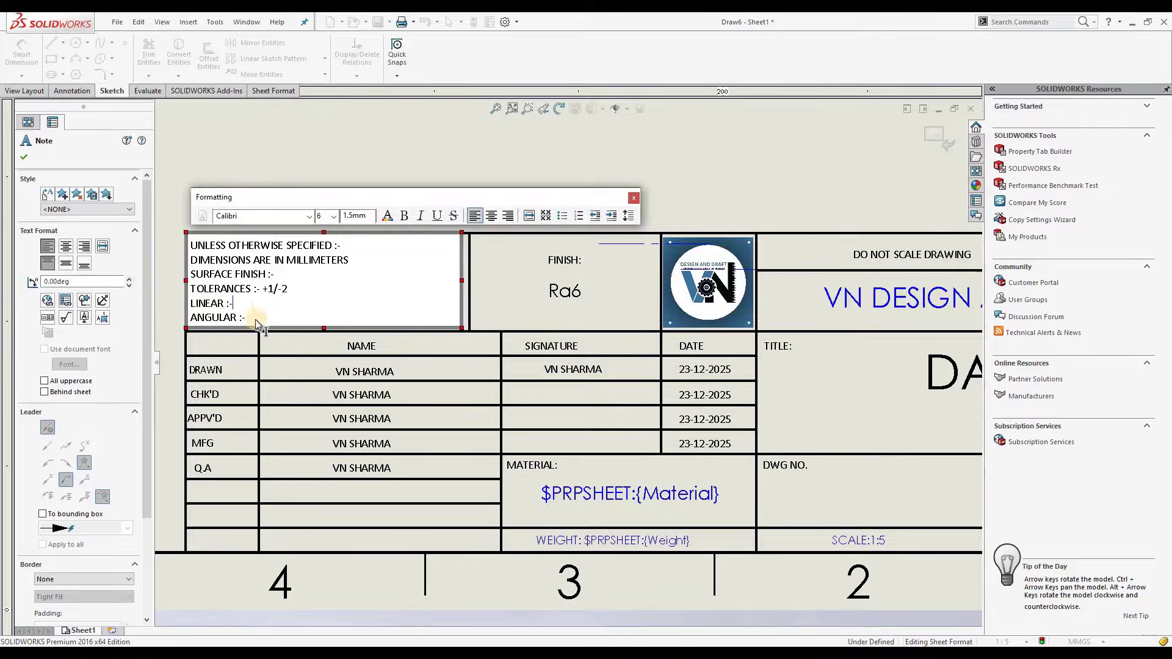
pyautogui.click(256, 319)
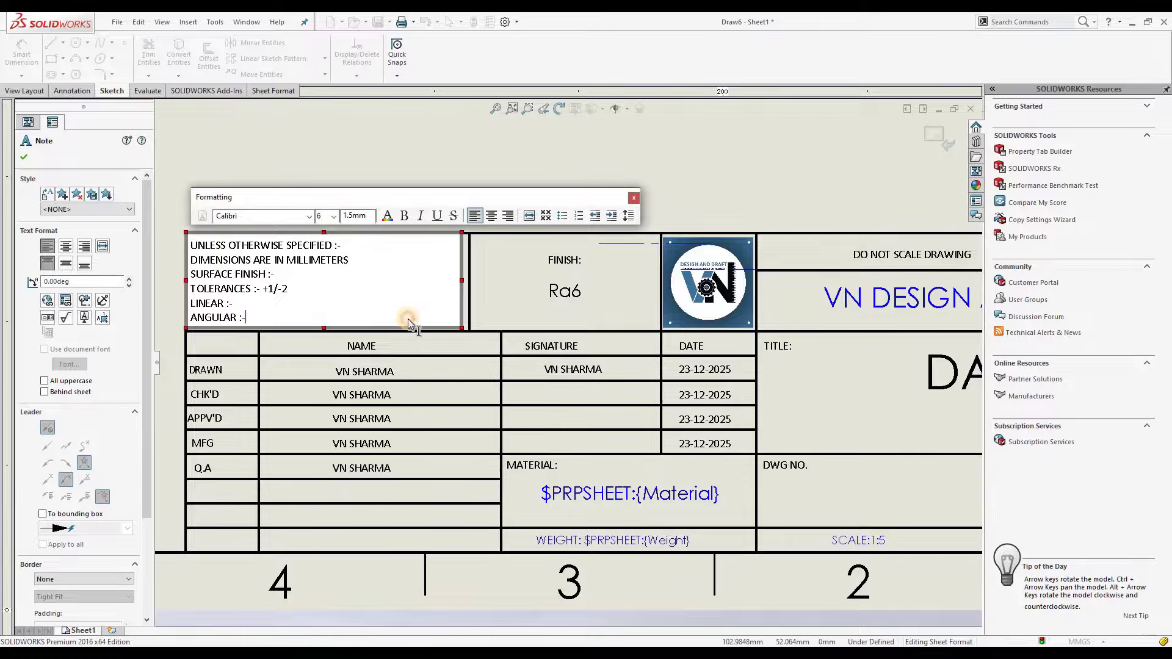
pyautogui.click(423, 340)
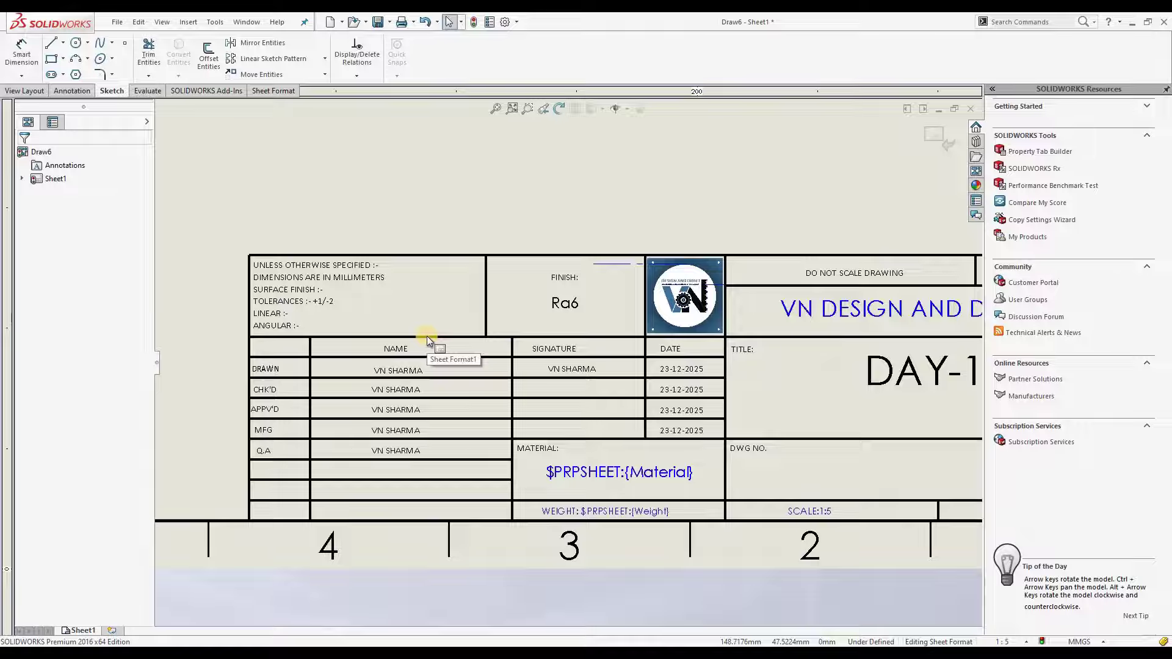
# - Sketch a vertical line about 21.25 mm long across the full height of the TITLE cell, between its label and the DAY-1 text
pyautogui.scroll(3, 427, 336)
pyautogui.scroll(-3, 294, 314)
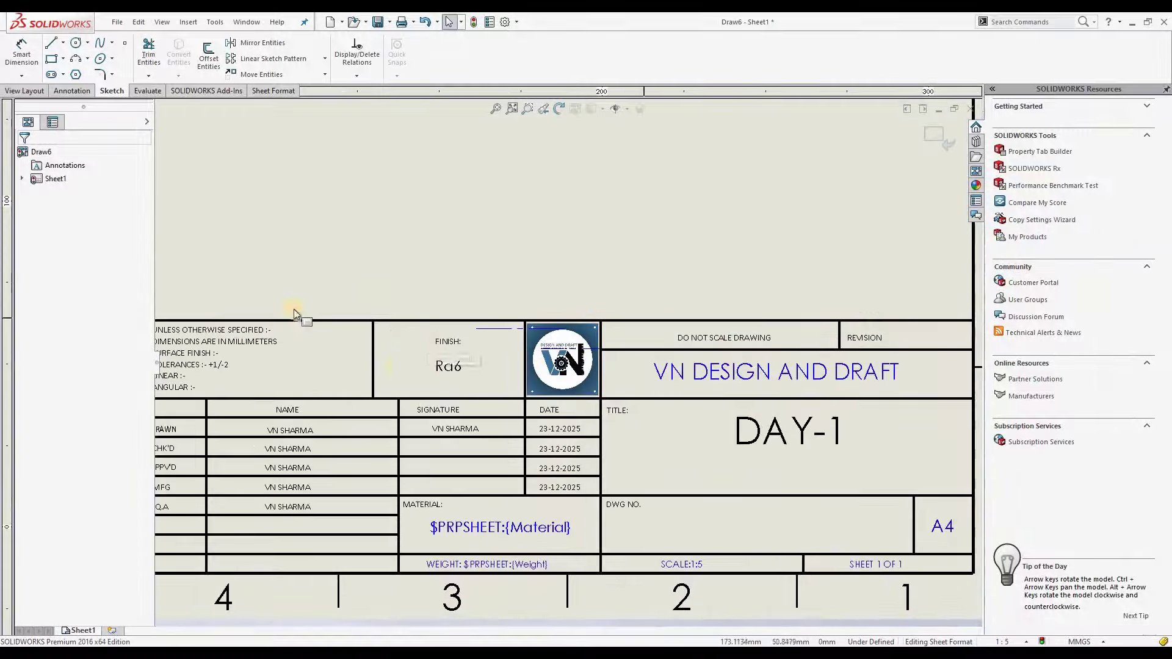
pyautogui.scroll(2, 429, 365)
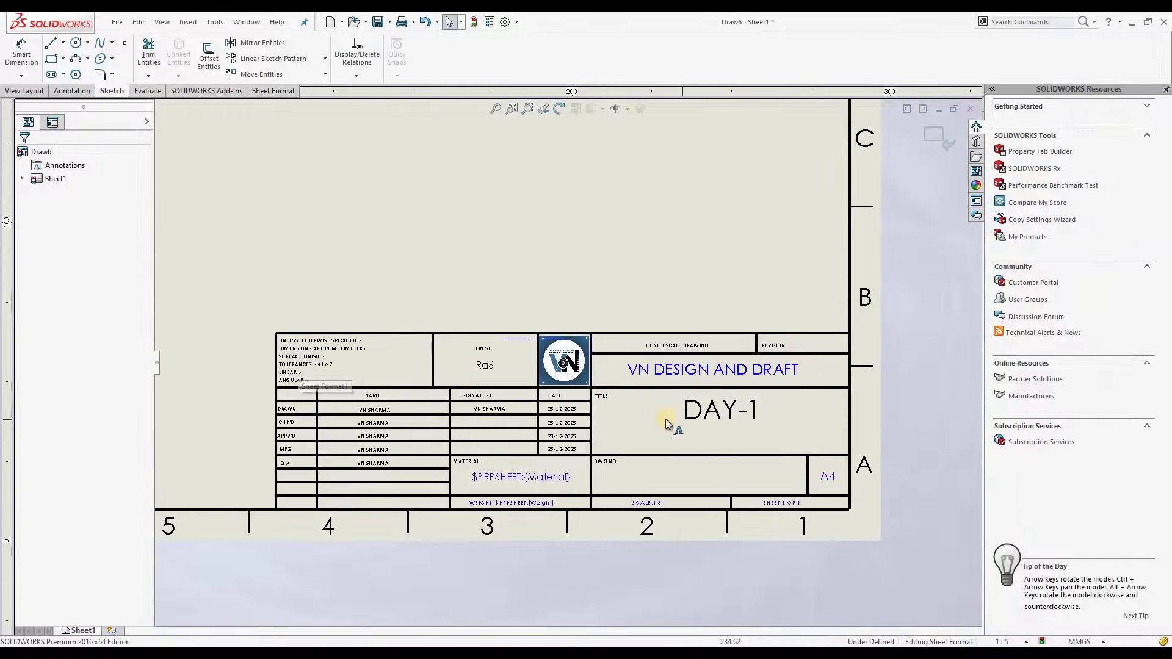
pyautogui.scroll(-1, 663, 418)
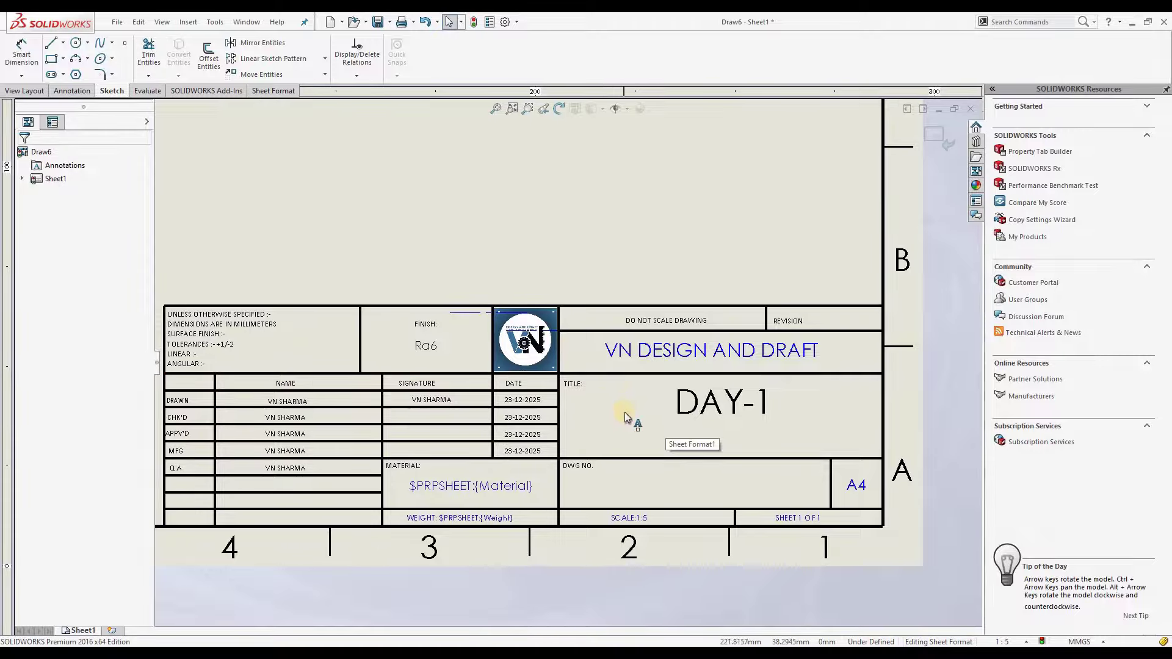
pyautogui.click(52, 44)
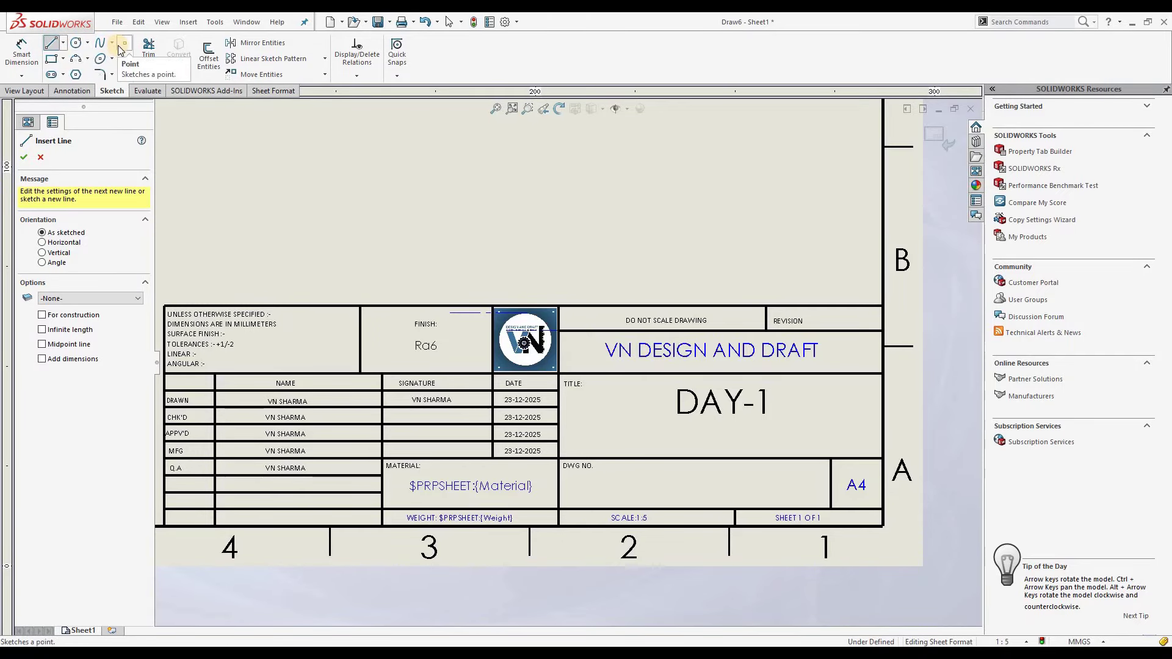
pyautogui.click(605, 375)
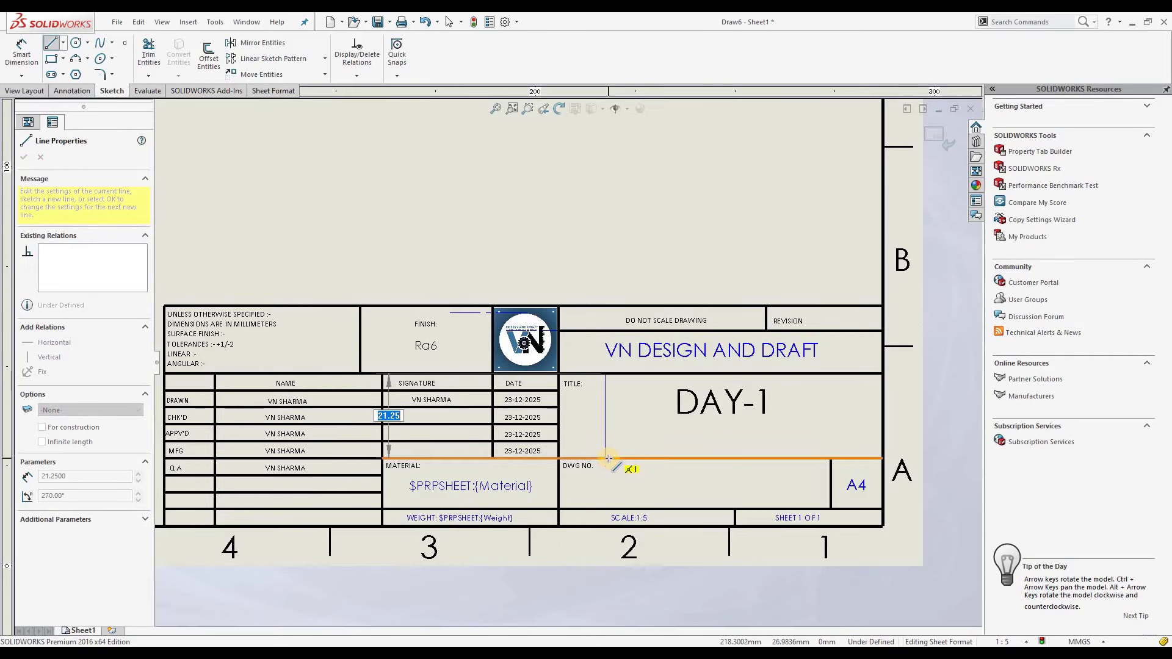
pyautogui.click(606, 458)
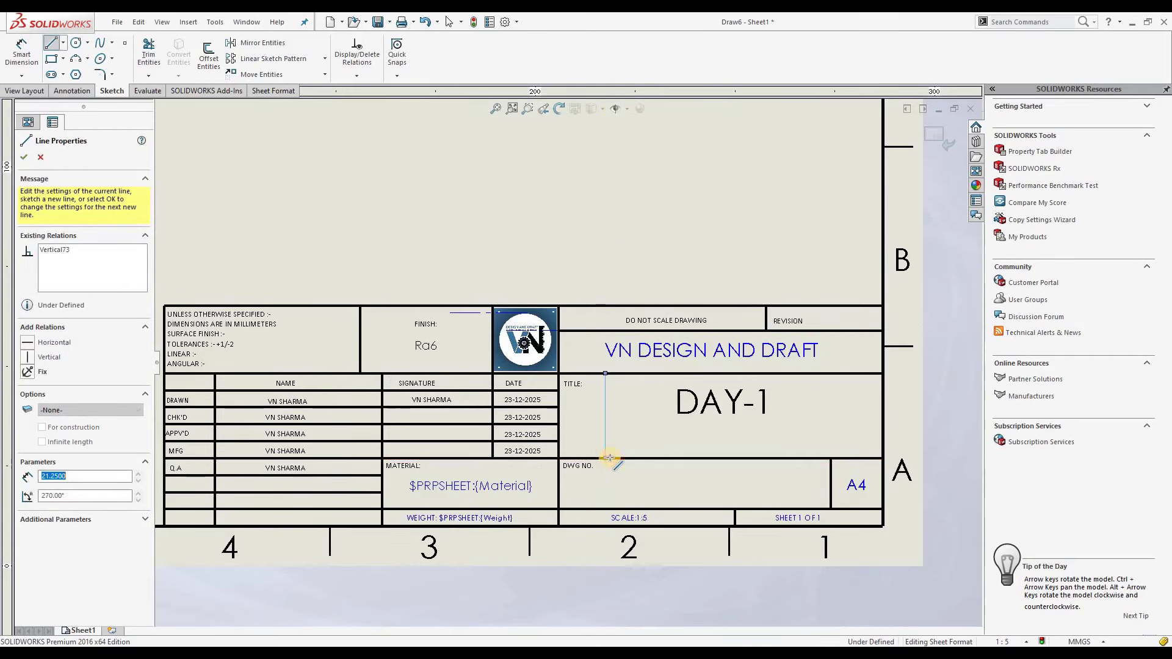
pyautogui.rightClick(642, 443)
pyautogui.click(656, 374)
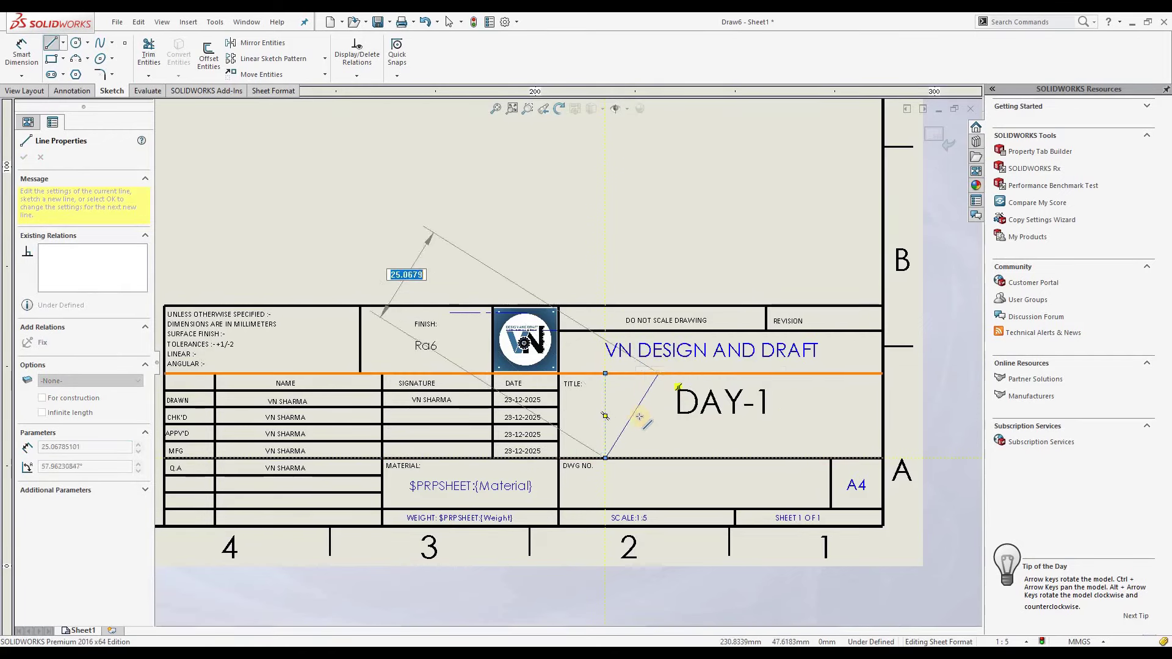
pyautogui.rightClick(656, 415)
pyautogui.click(675, 424)
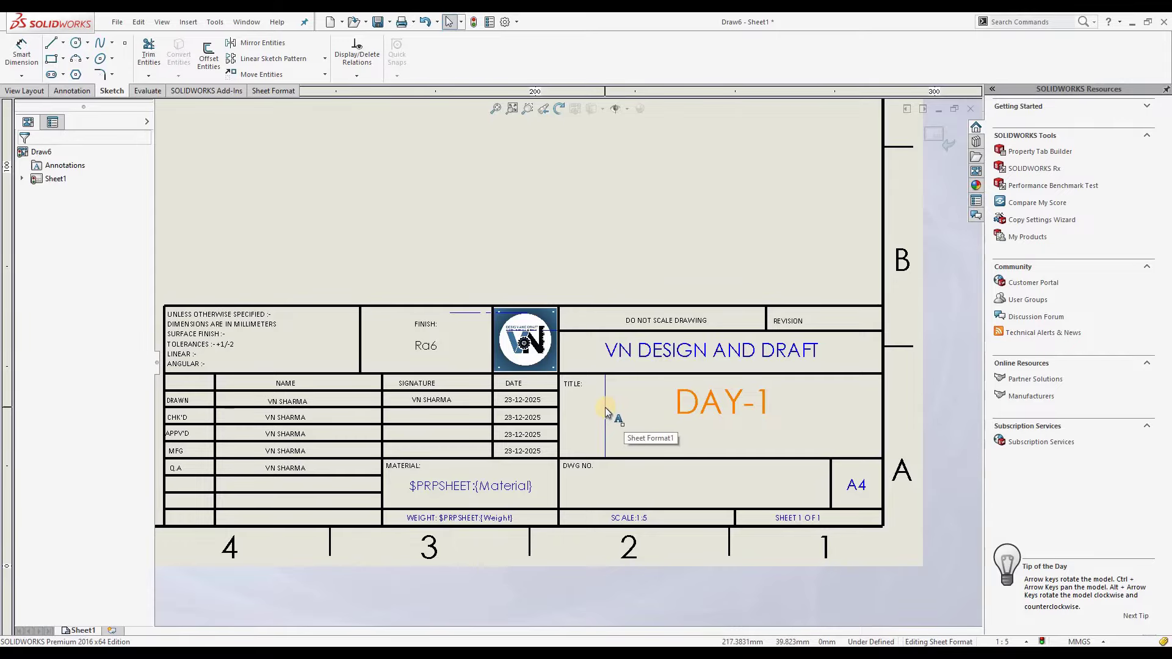
# - Remove the sketched vertical line from the TITLE cell
pyautogui.doubleClick(629, 410)
pyautogui.click(507, 243)
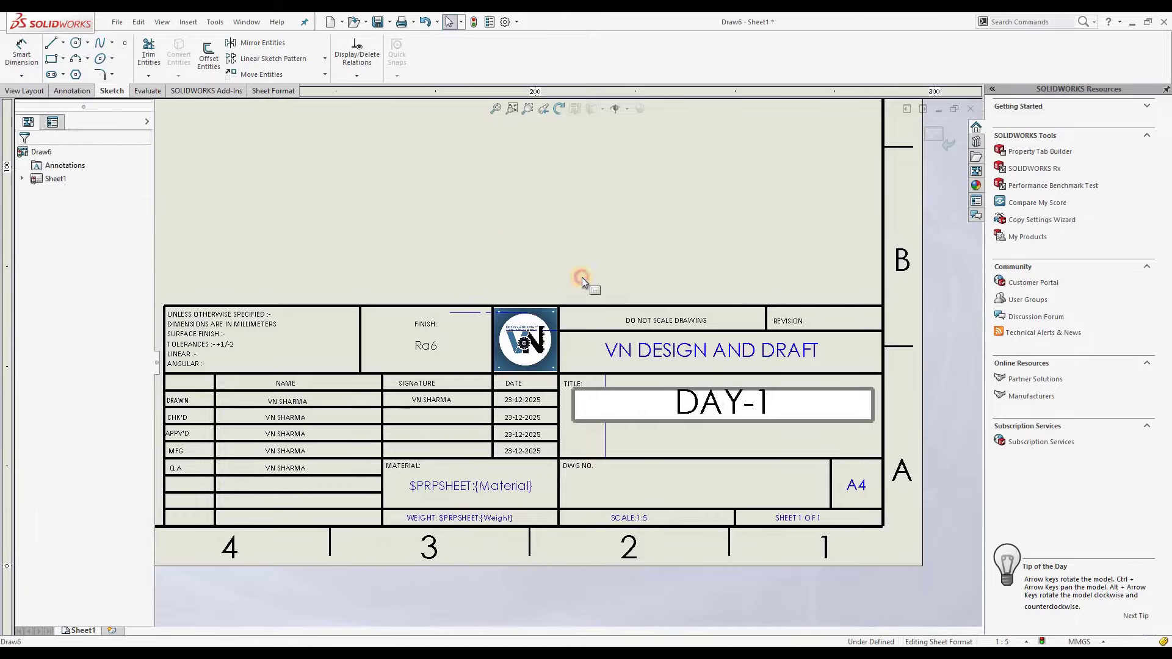
pyautogui.click(627, 519)
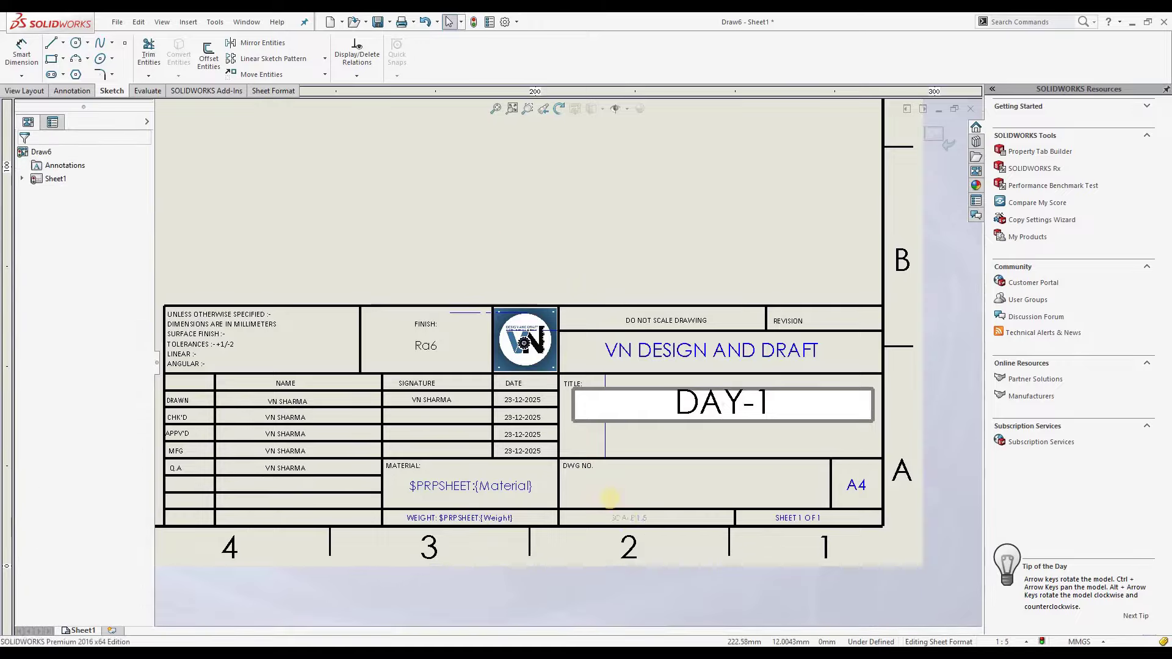
pyautogui.rightClick(580, 237)
pyautogui.click(634, 357)
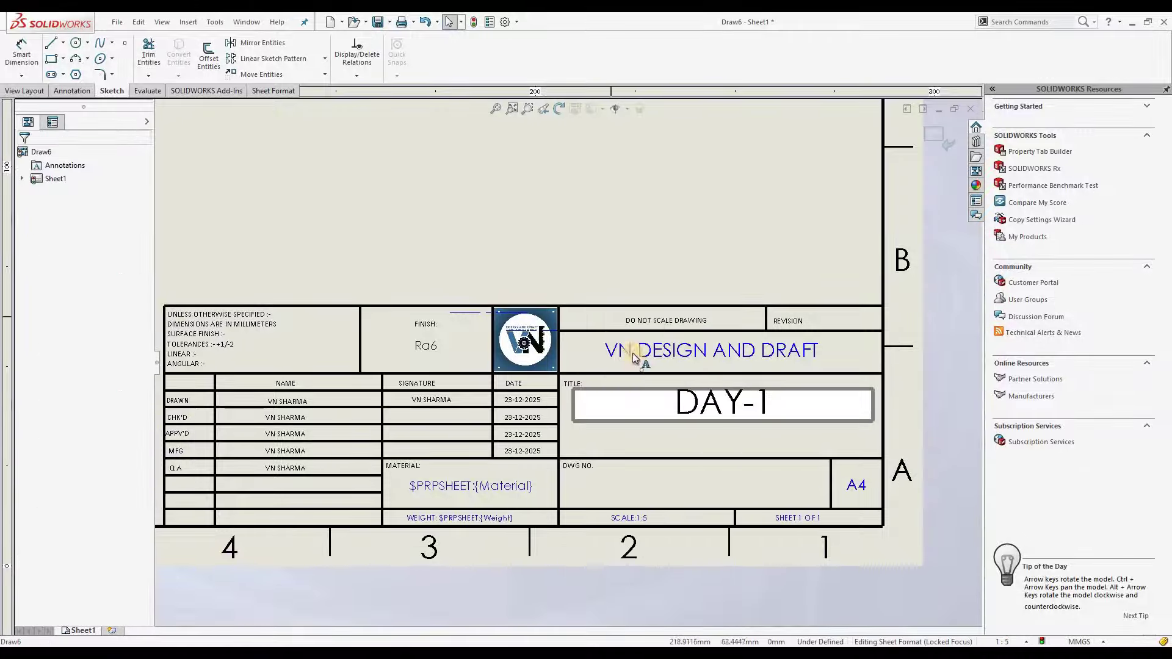
# - Exit sheet format editing and return to the drawing sheet
pyautogui.scroll(1, 705, 413)
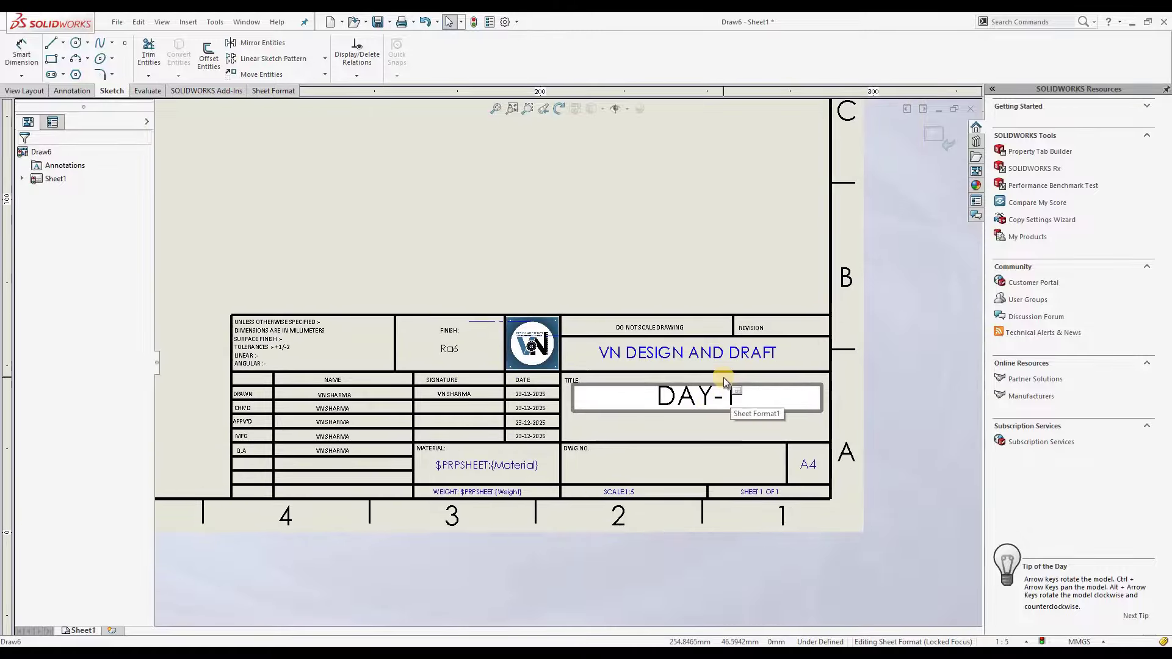
pyautogui.scroll(2, 724, 377)
pyautogui.scroll(-1, 518, 156)
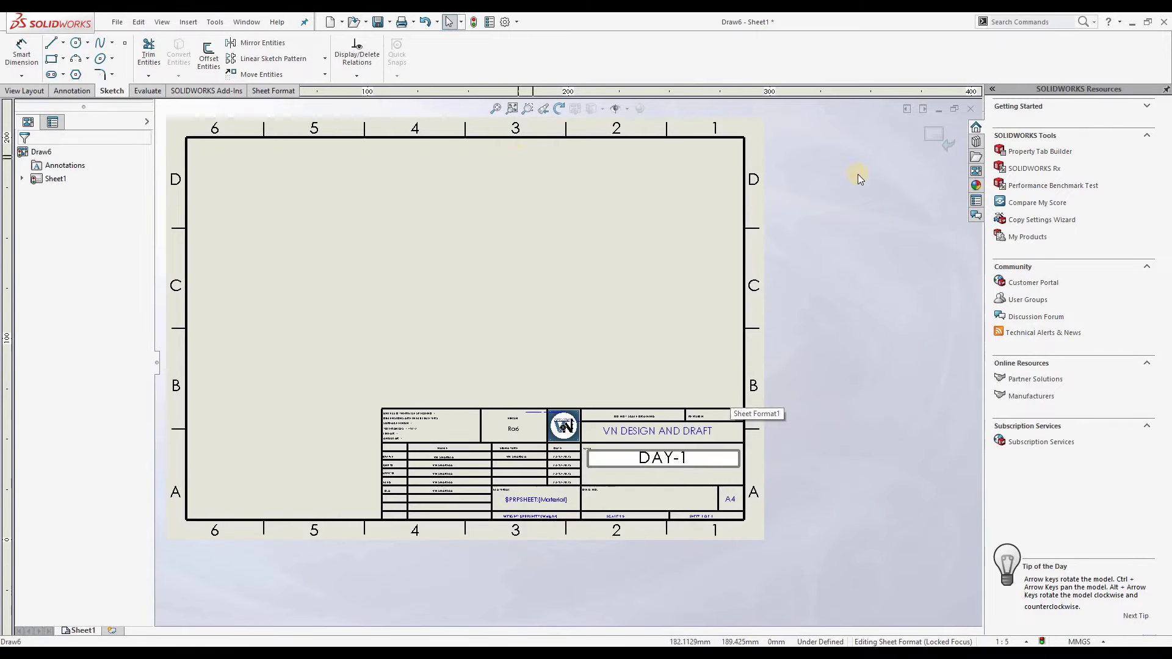
pyautogui.click(932, 137)
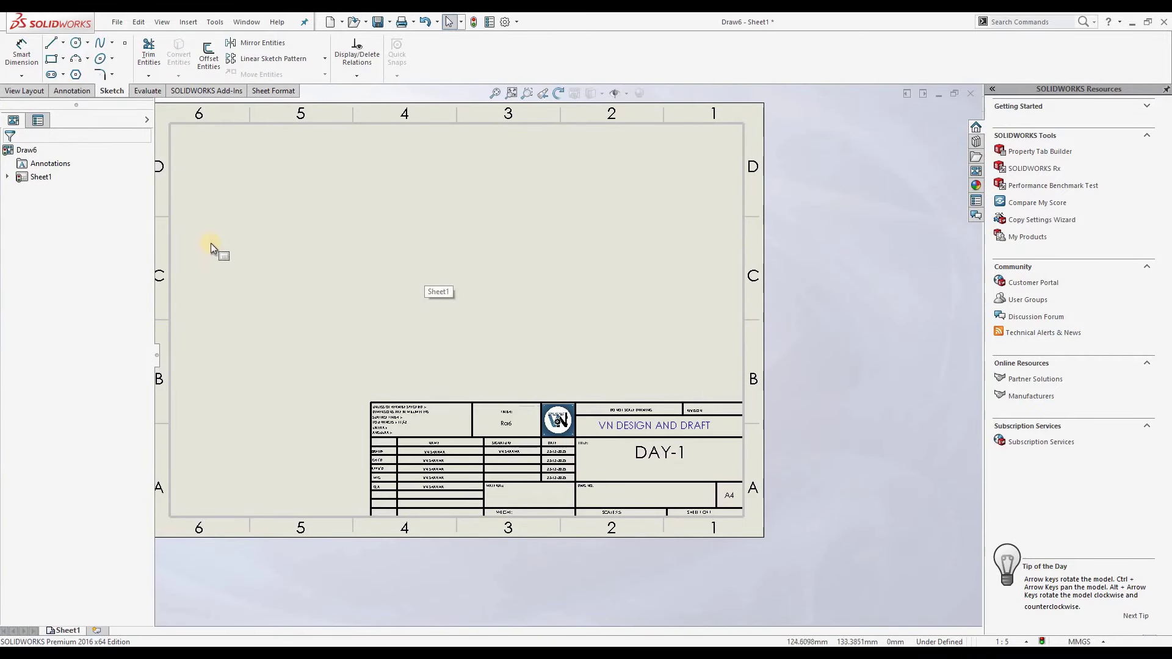
# - Rename the sheet as DAY-1/10 and set its scale to 1:1 in the sheet properties
pyautogui.rightClick(41, 178)
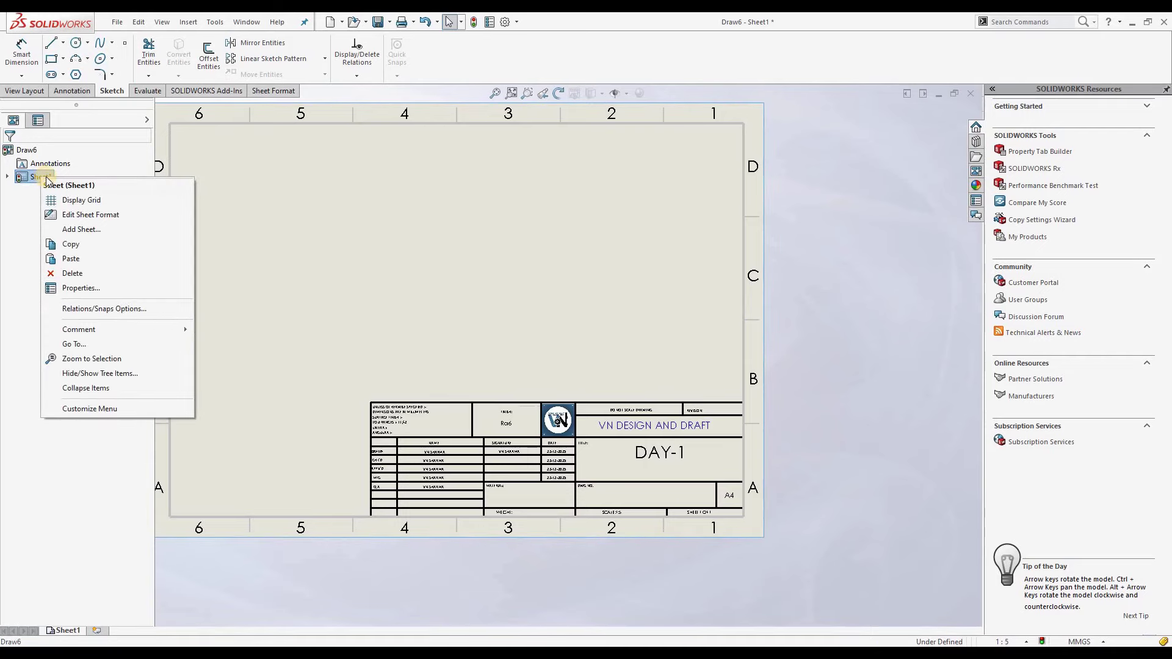
pyautogui.click(85, 289)
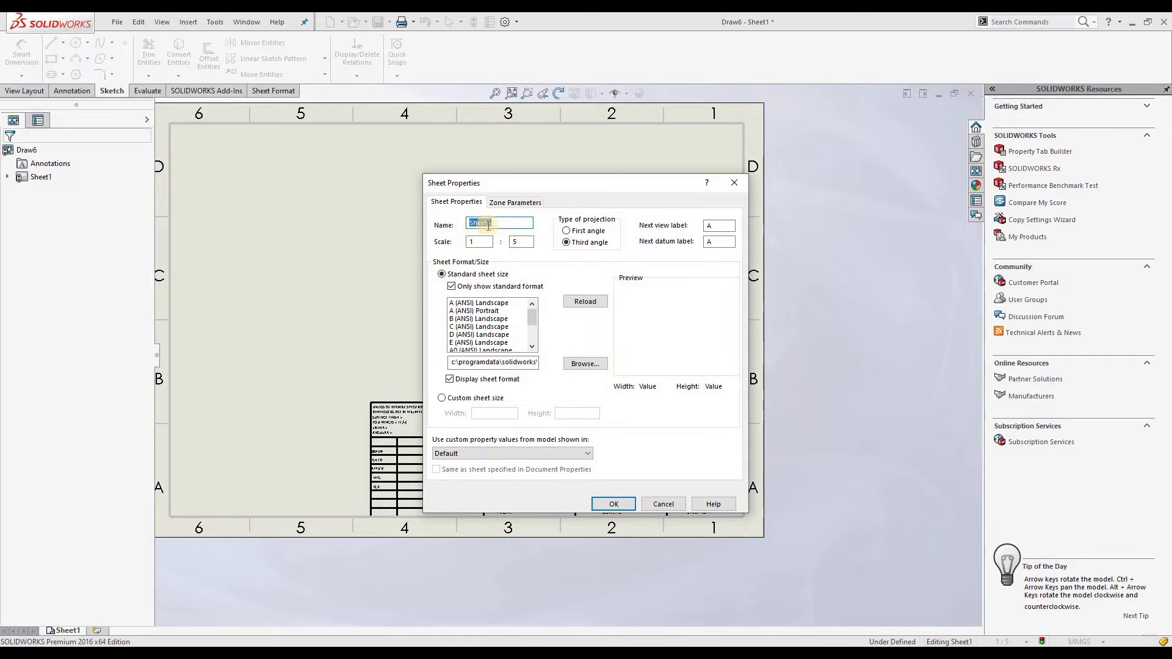
pyautogui.moveTo(500, 223); pyautogui.dragTo(465, 229)
pyautogui.write('DAY-1')
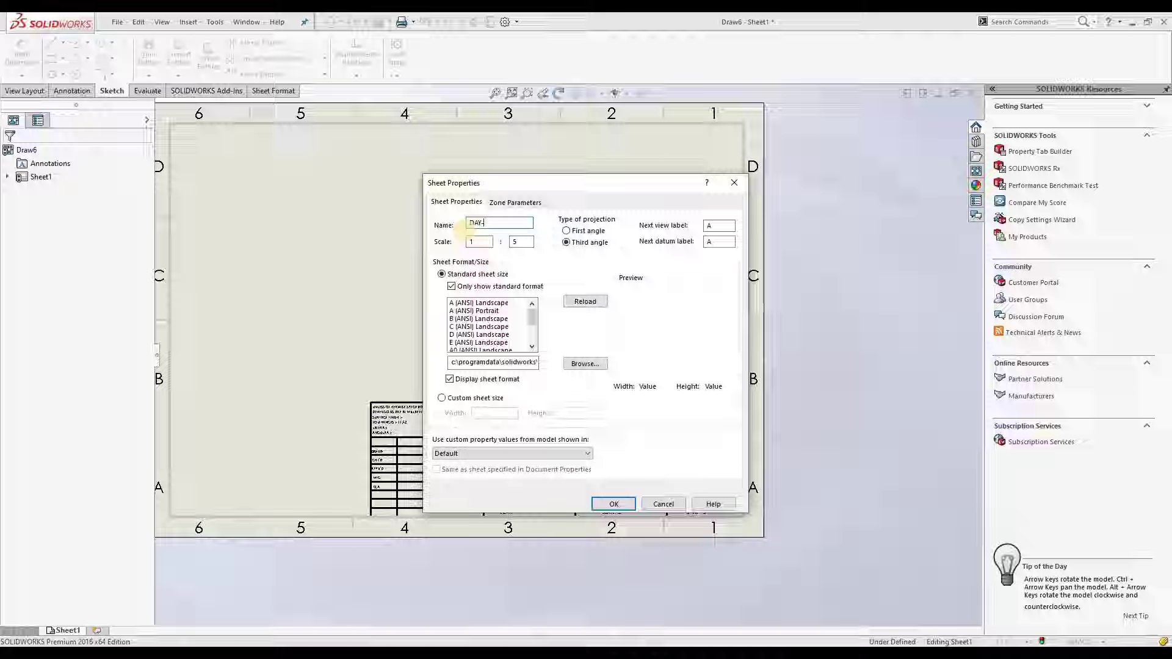
pyautogui.write('/10')
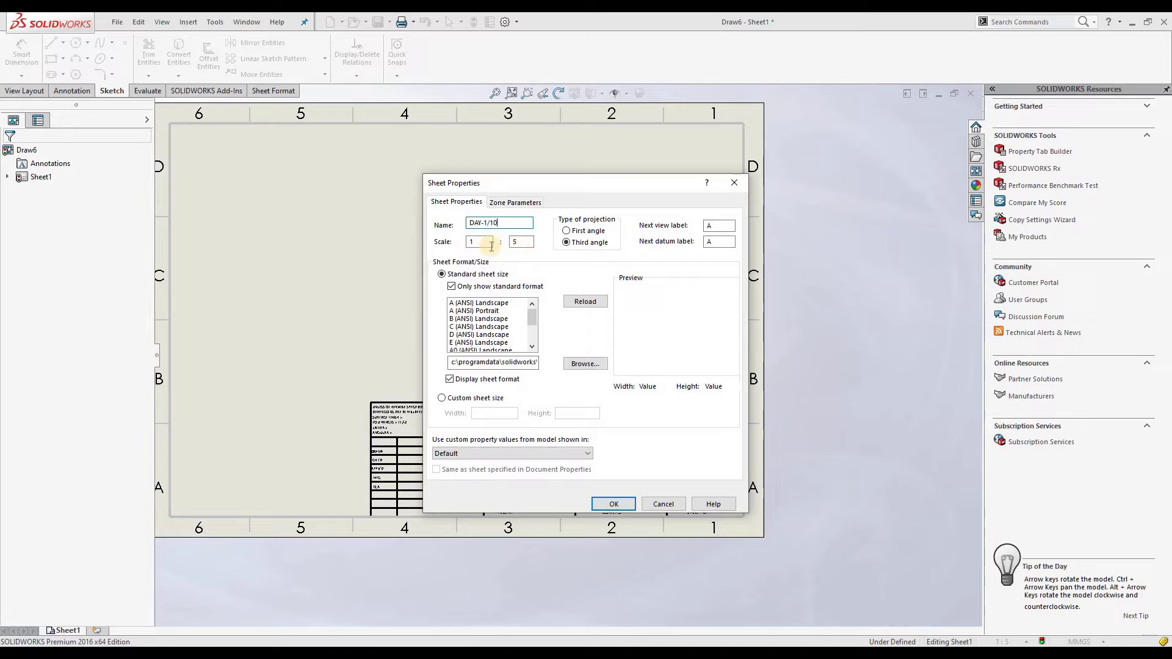
pyautogui.click(514, 243)
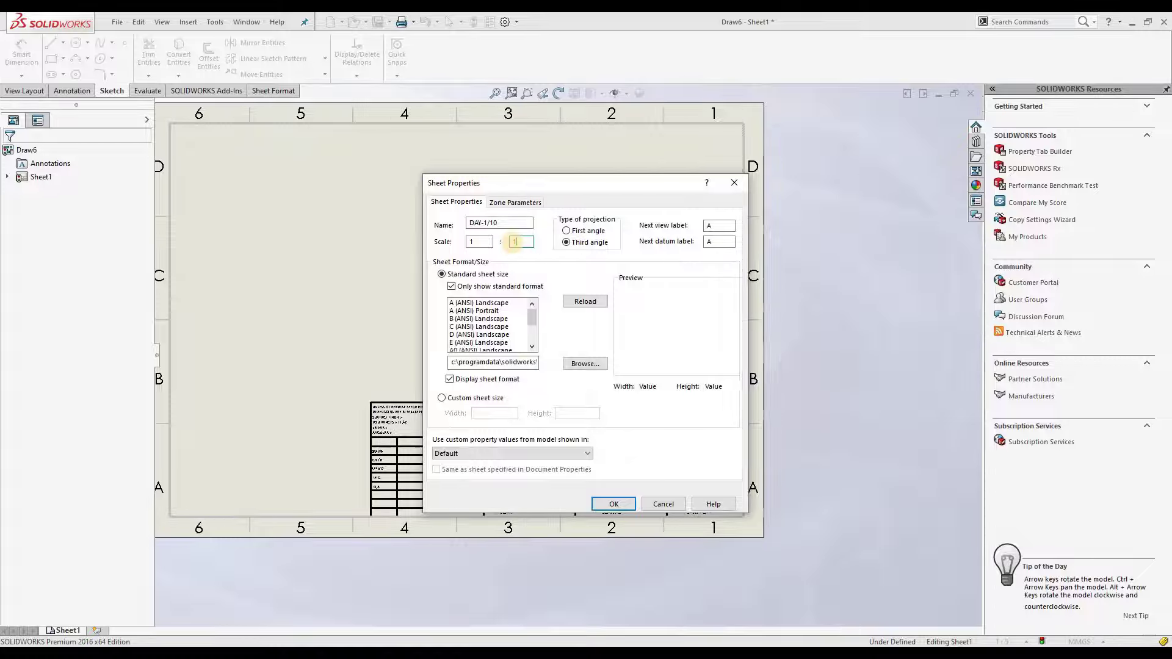
pyautogui.write('0')
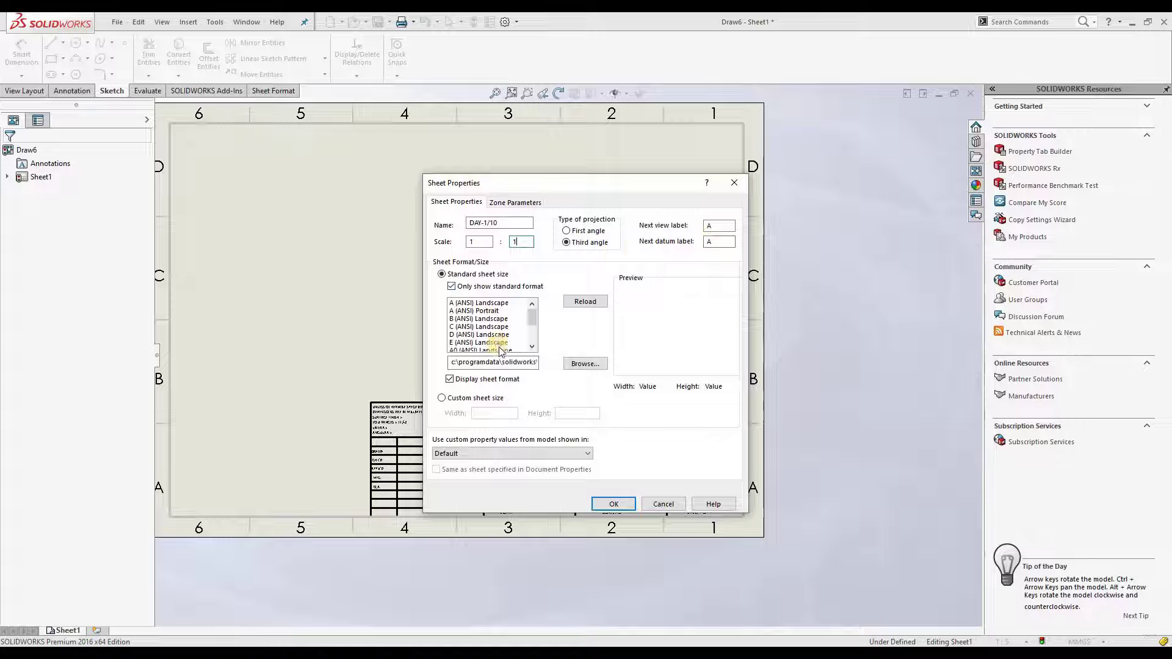
pyautogui.moveTo(534, 321); pyautogui.dragTo(534, 336)
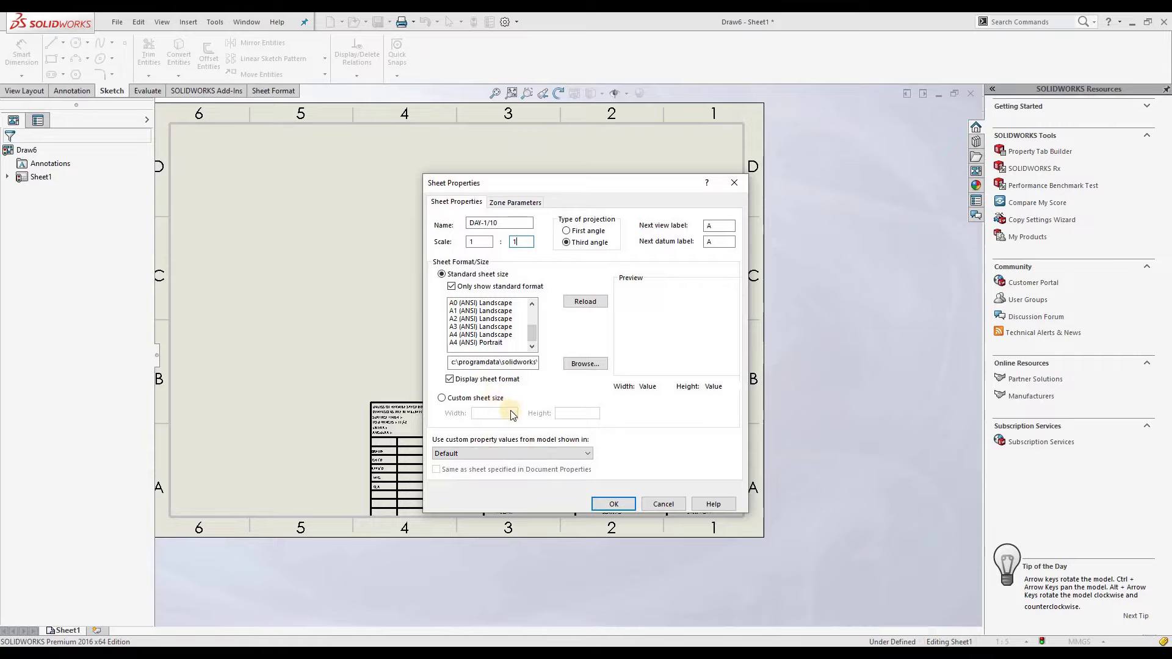
# - Switch the sheet's zone distribution to evenly sized, with 6 rows and 8 columns
pyautogui.click(509, 202)
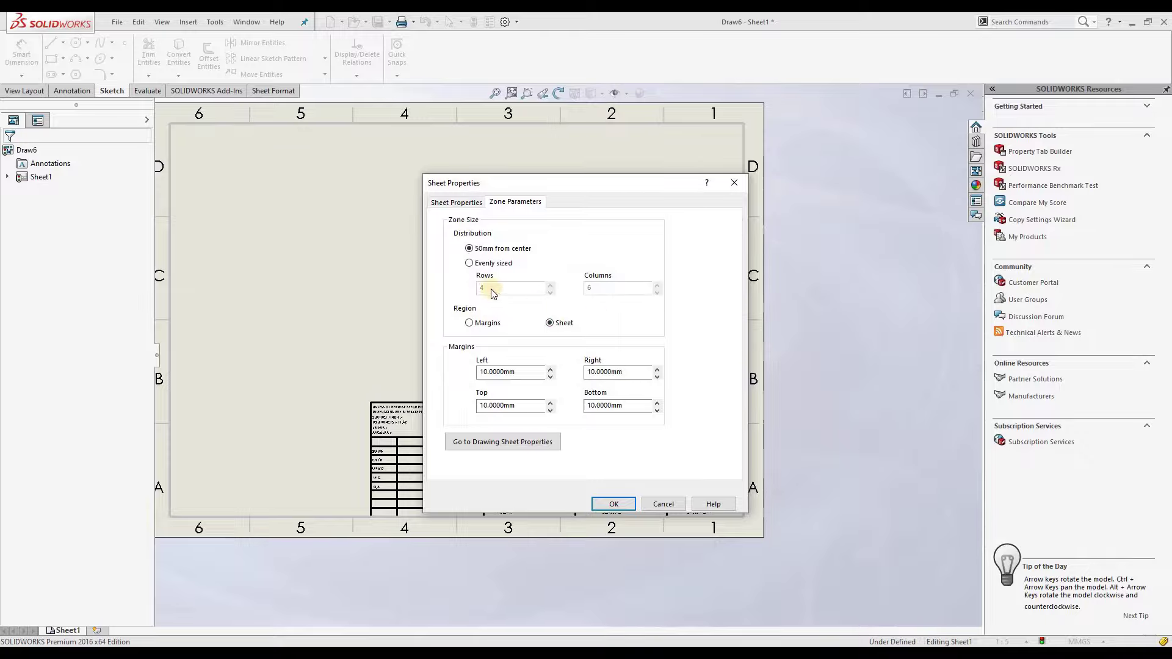
pyautogui.click(472, 264)
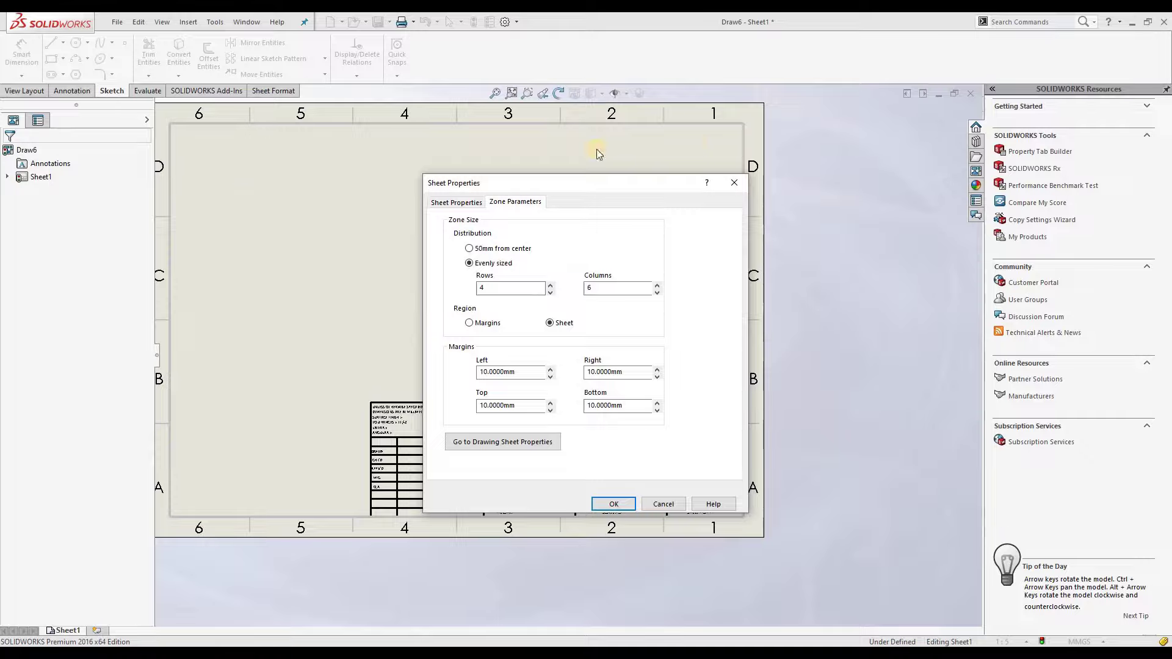
pyautogui.doubleClick(594, 289)
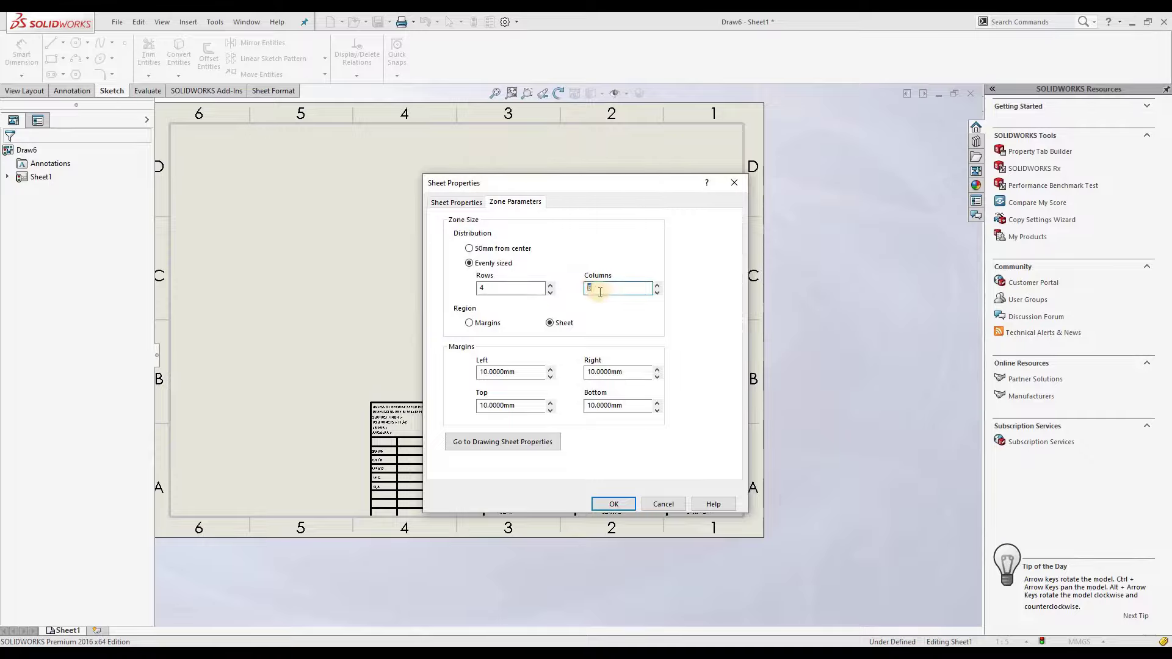
pyautogui.write('8')
pyautogui.click(492, 289)
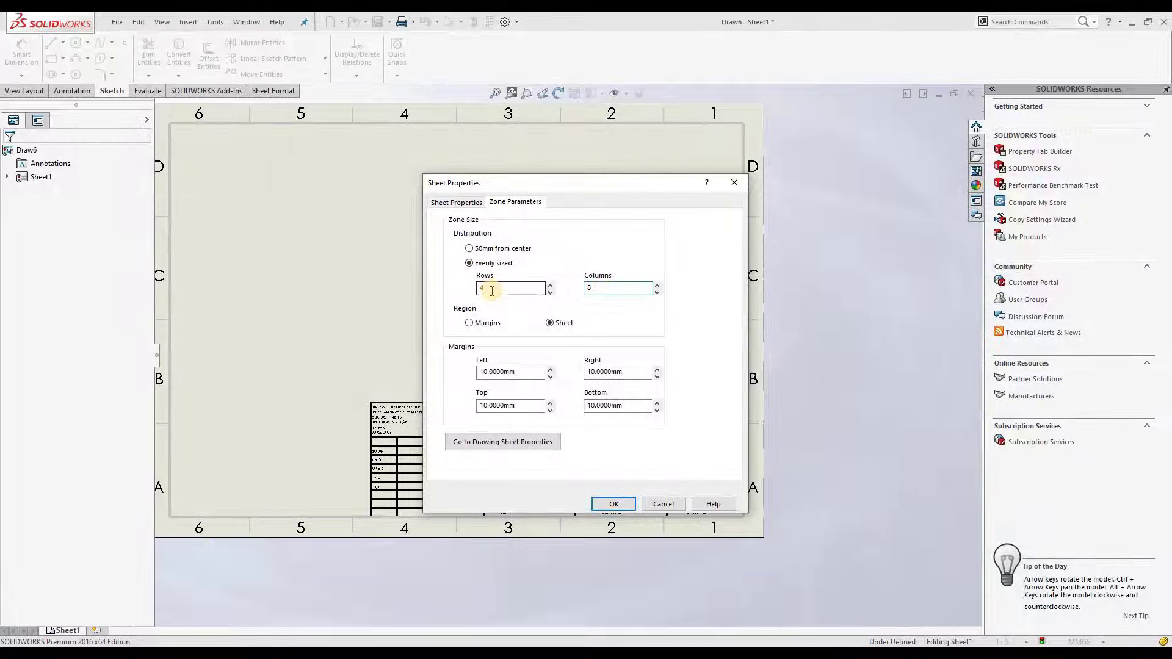
pyautogui.doubleClick(481, 290)
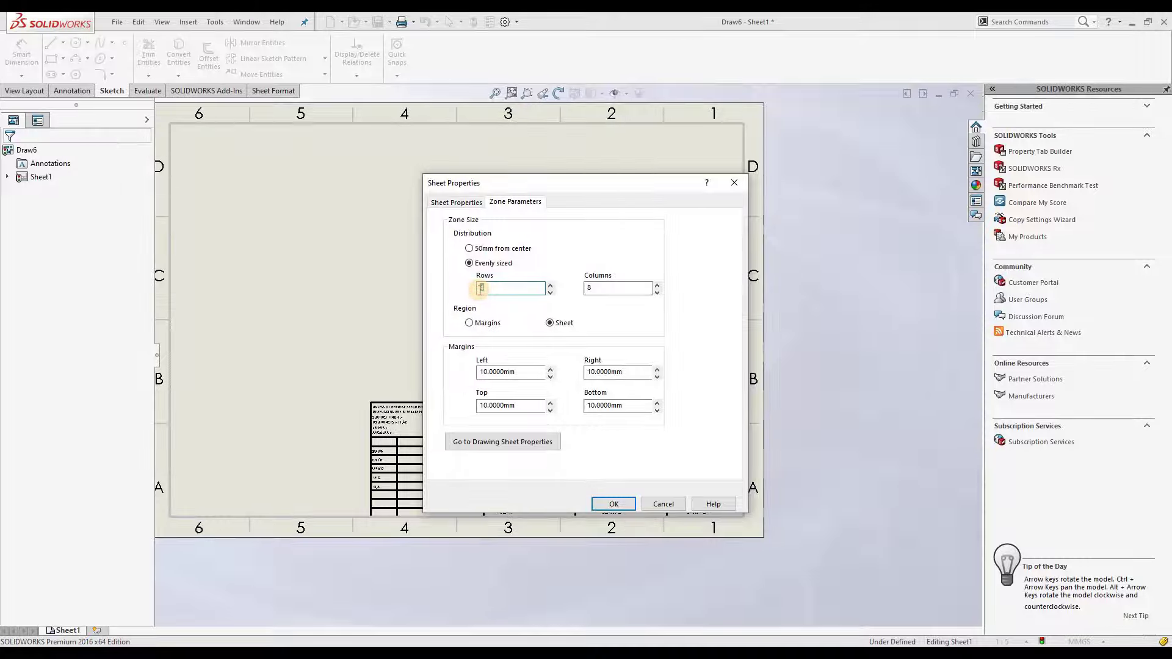
pyautogui.write('6')
# - Set the zone columns to 10 and apply the sheet properties
pyautogui.doubleClick(588, 288)
pyautogui.write('1')
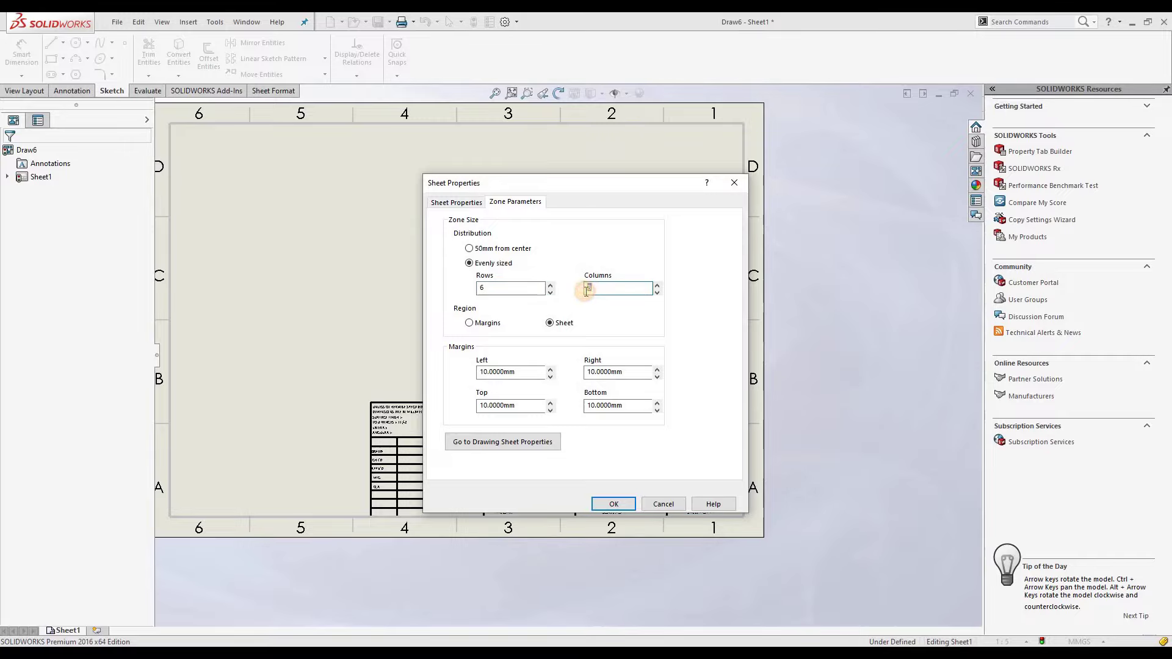
pyautogui.write('0')
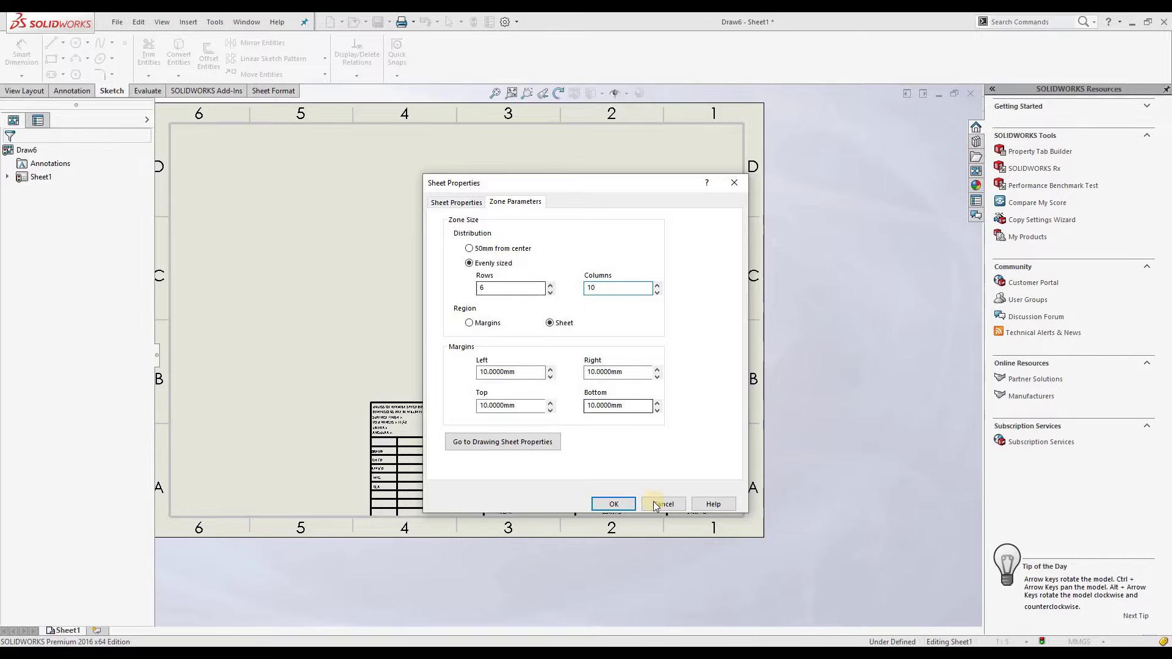
pyautogui.click(486, 287)
pyautogui.click(615, 289)
pyautogui.click(611, 504)
pyautogui.press('f')
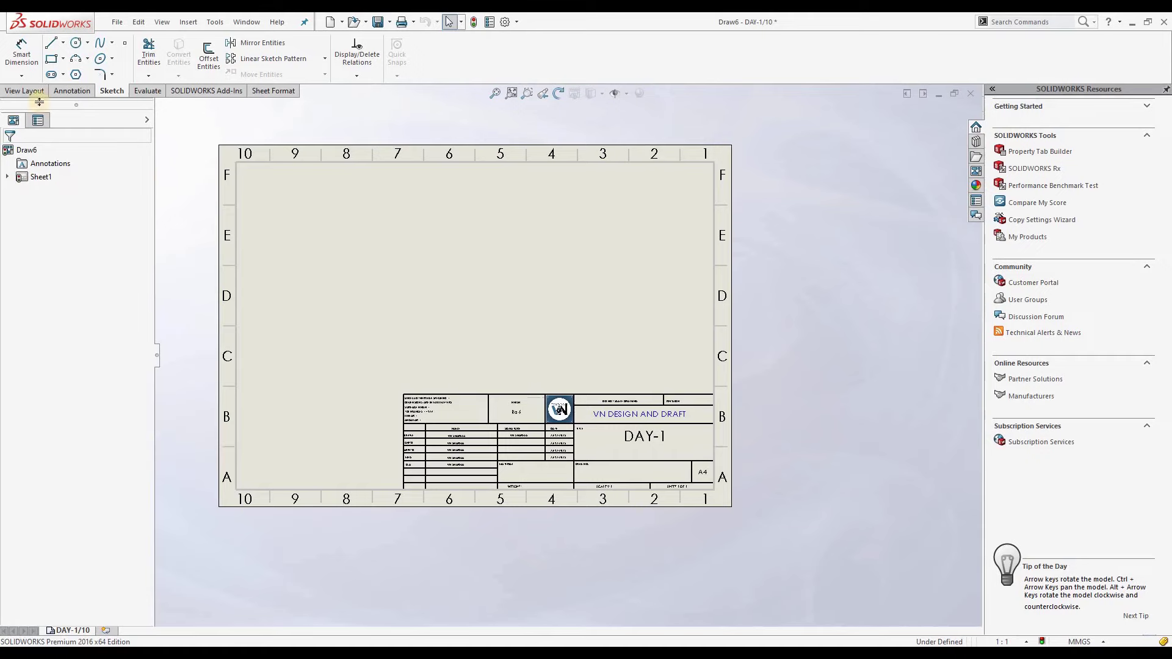
# - Save the sheet format as vn design and draft in the sheetformat folder, replacing the existing file
pyautogui.click(119, 26)
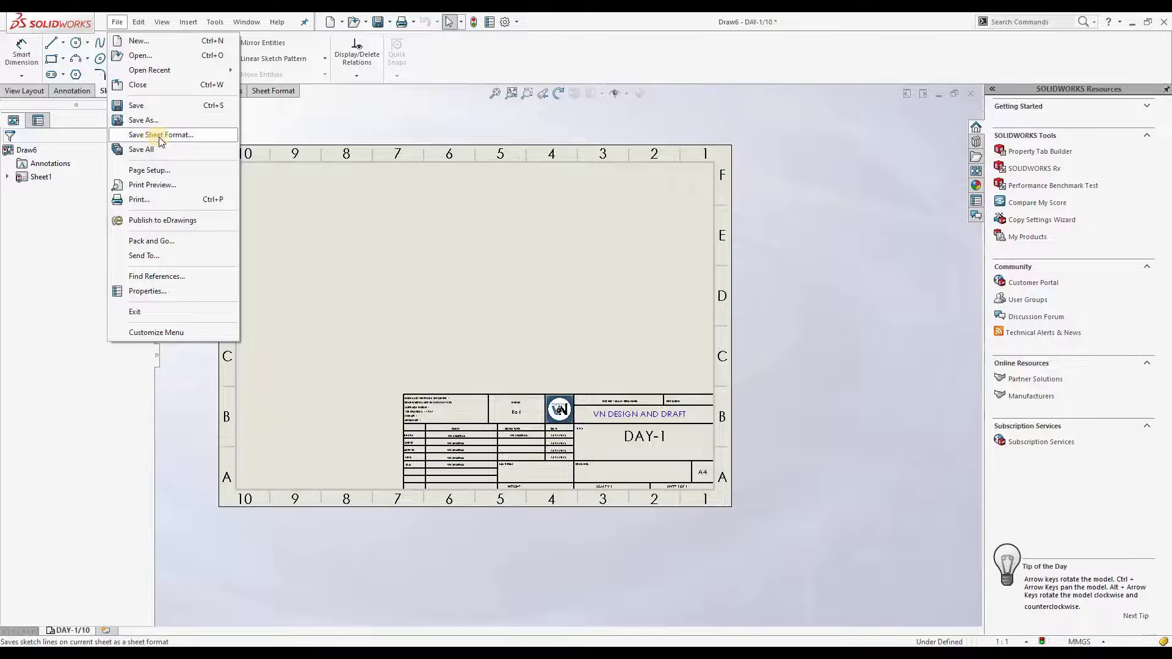
pyautogui.click(139, 140)
pyautogui.click(157, 139)
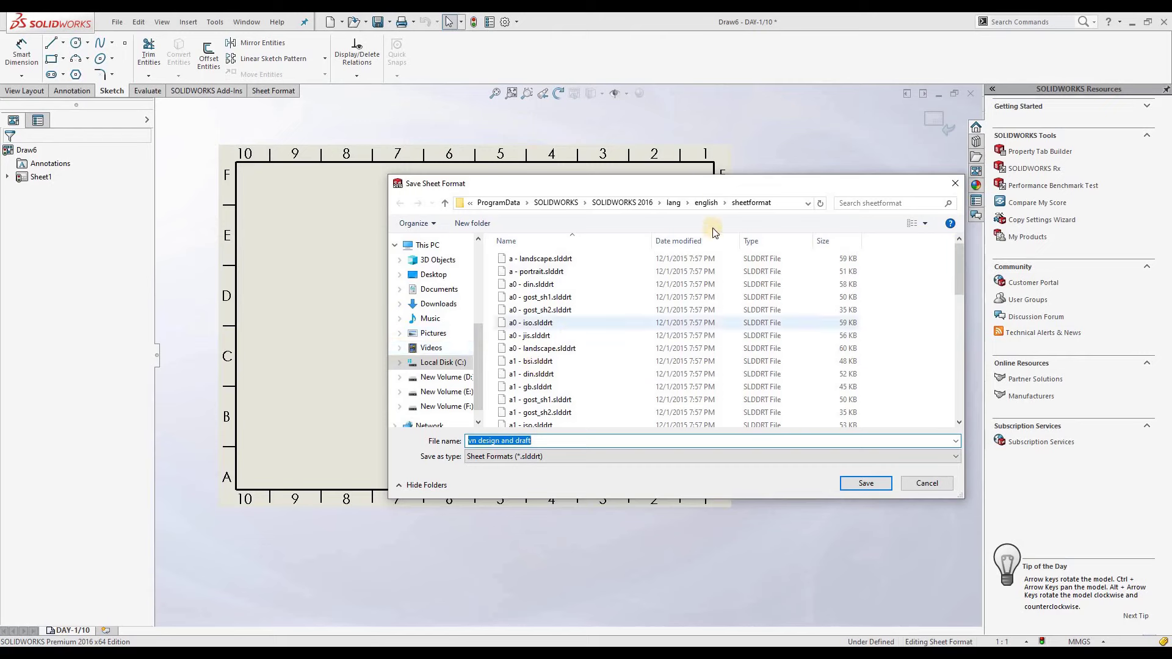
pyautogui.moveTo(706, 186); pyautogui.dragTo(519, 82)
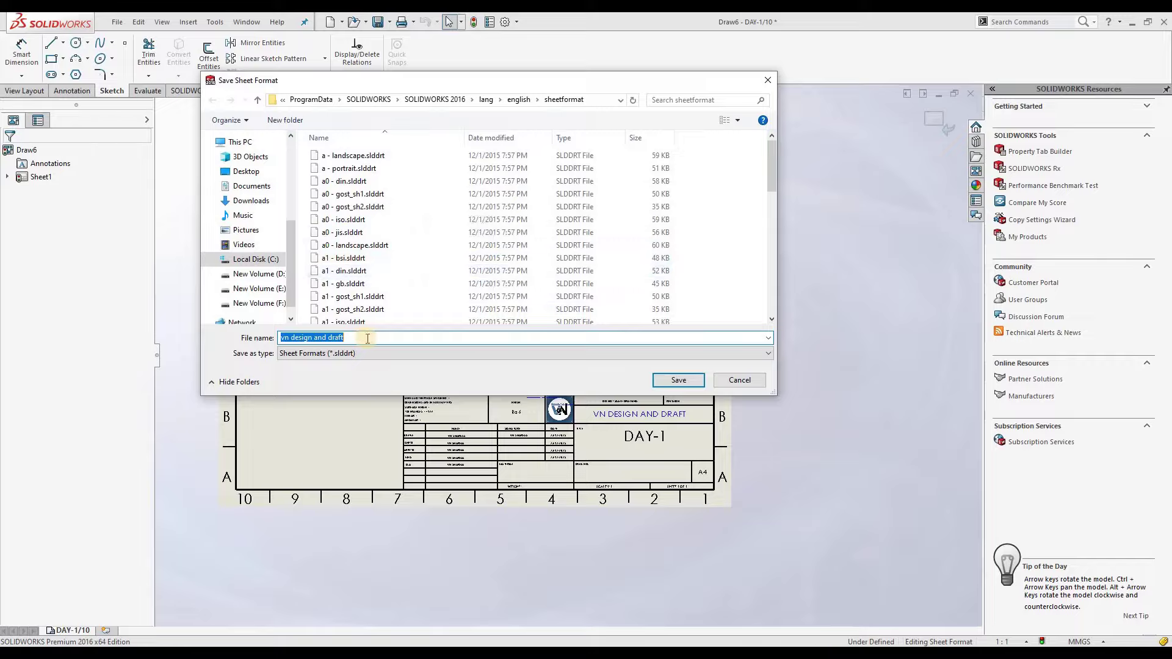
pyautogui.scroll(-8, 390, 244)
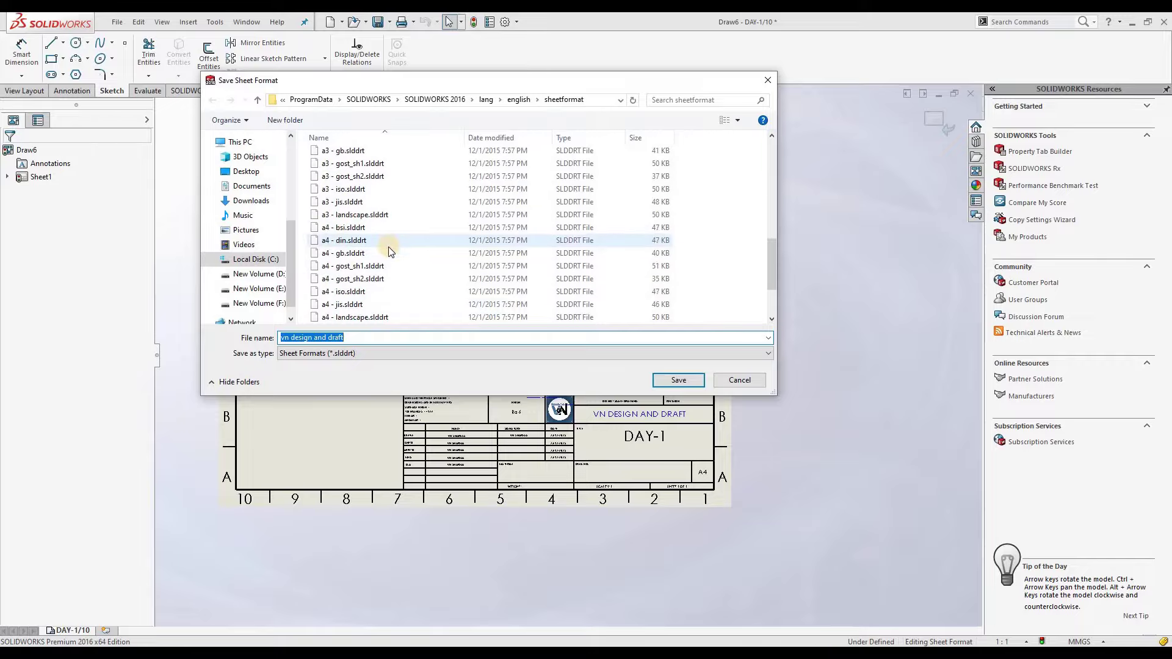
pyautogui.scroll(-2, 389, 247)
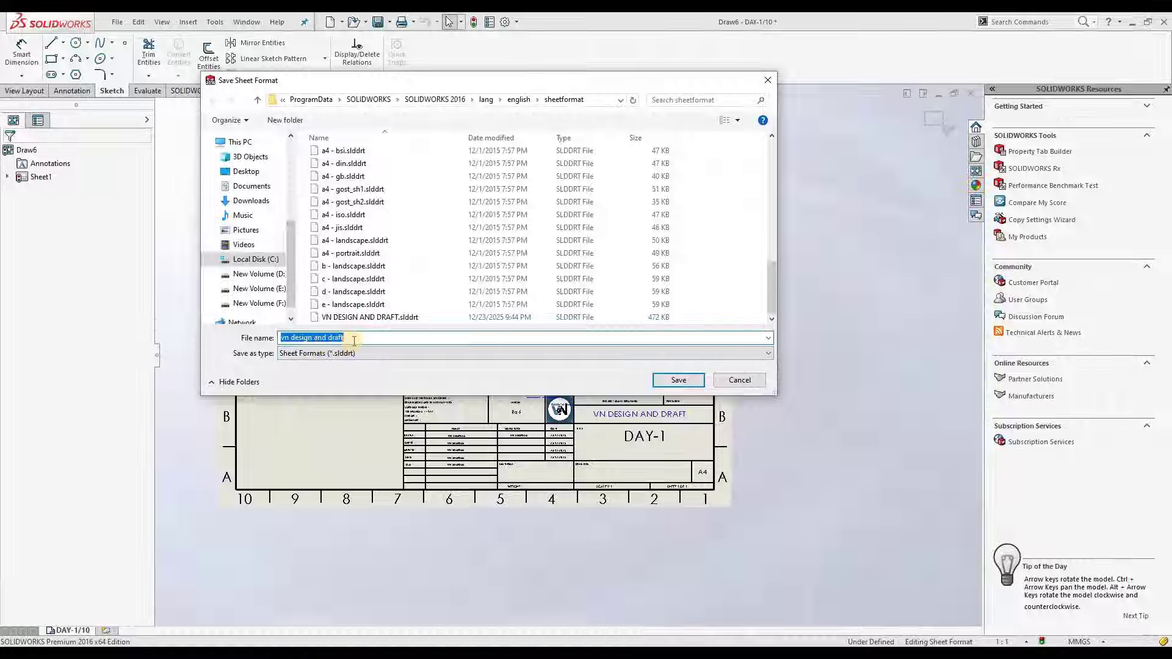
pyautogui.click(678, 380)
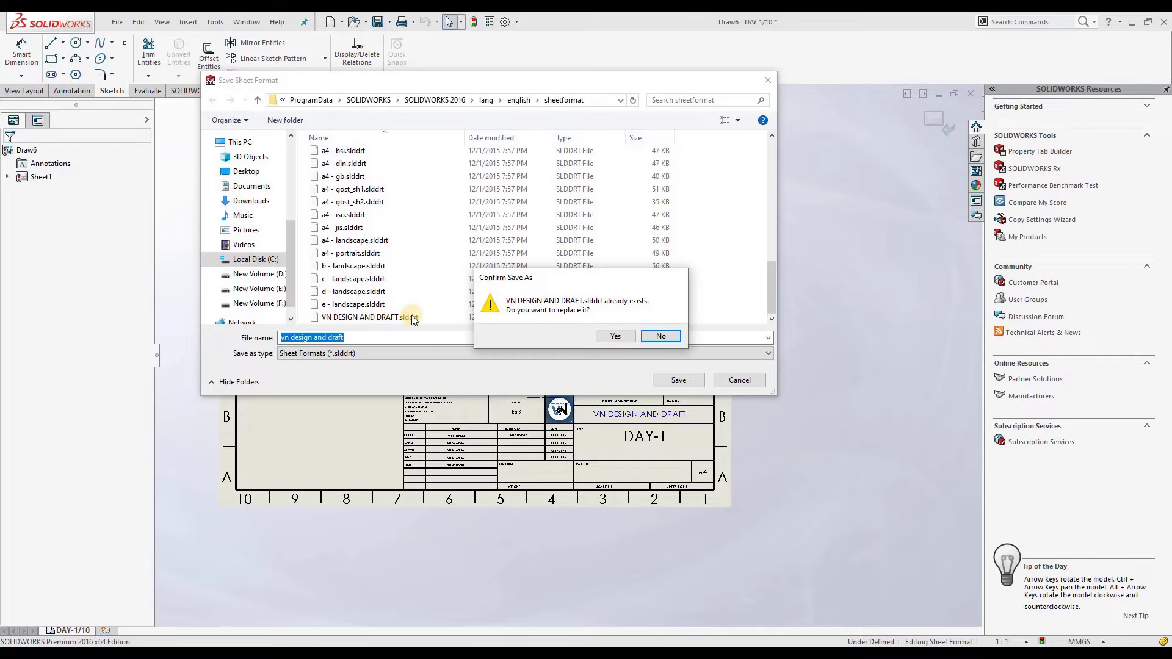
pyautogui.click(608, 337)
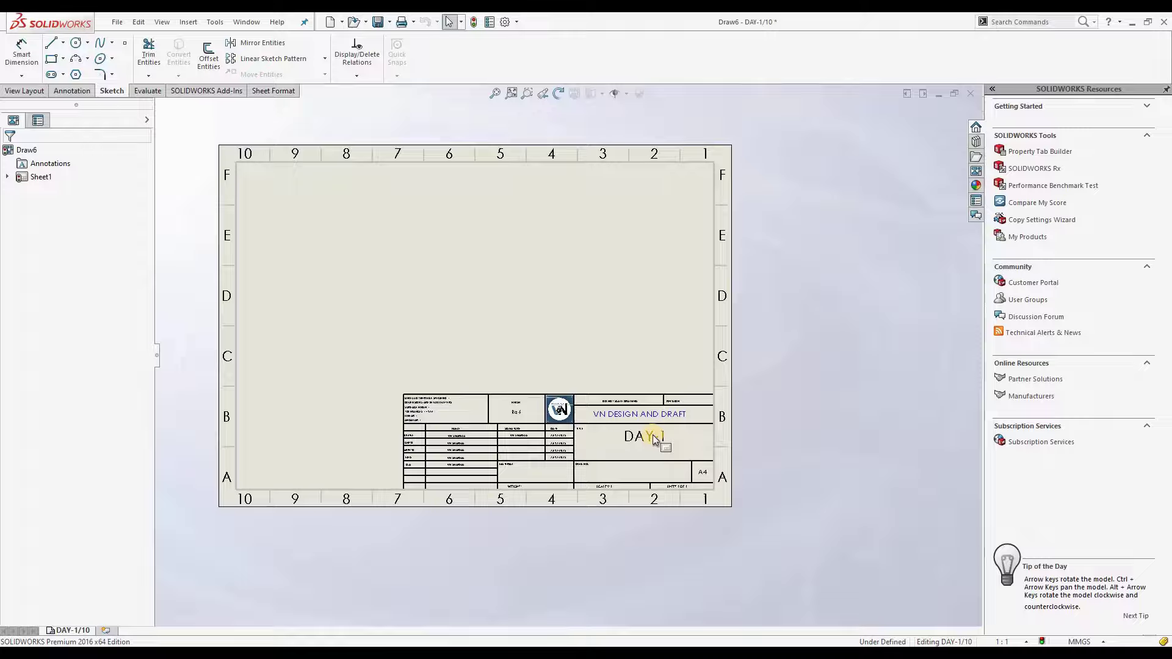
# - Close the drawing without saving it and create a new document from the Drawing template
pyautogui.click(971, 96)
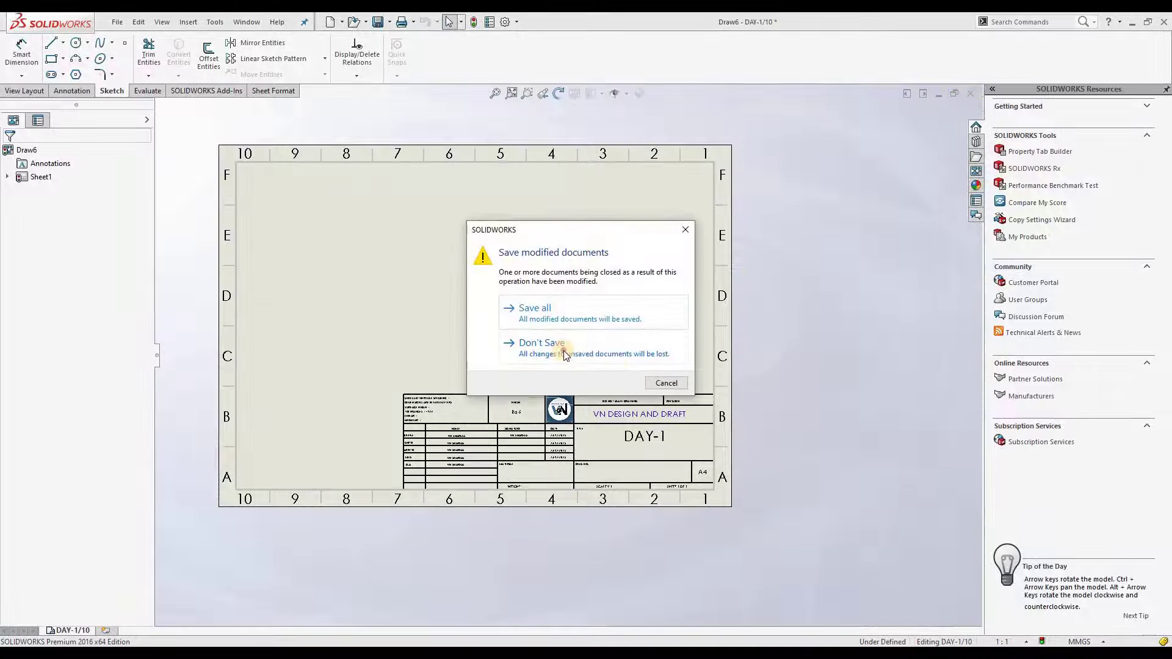
pyautogui.click(563, 351)
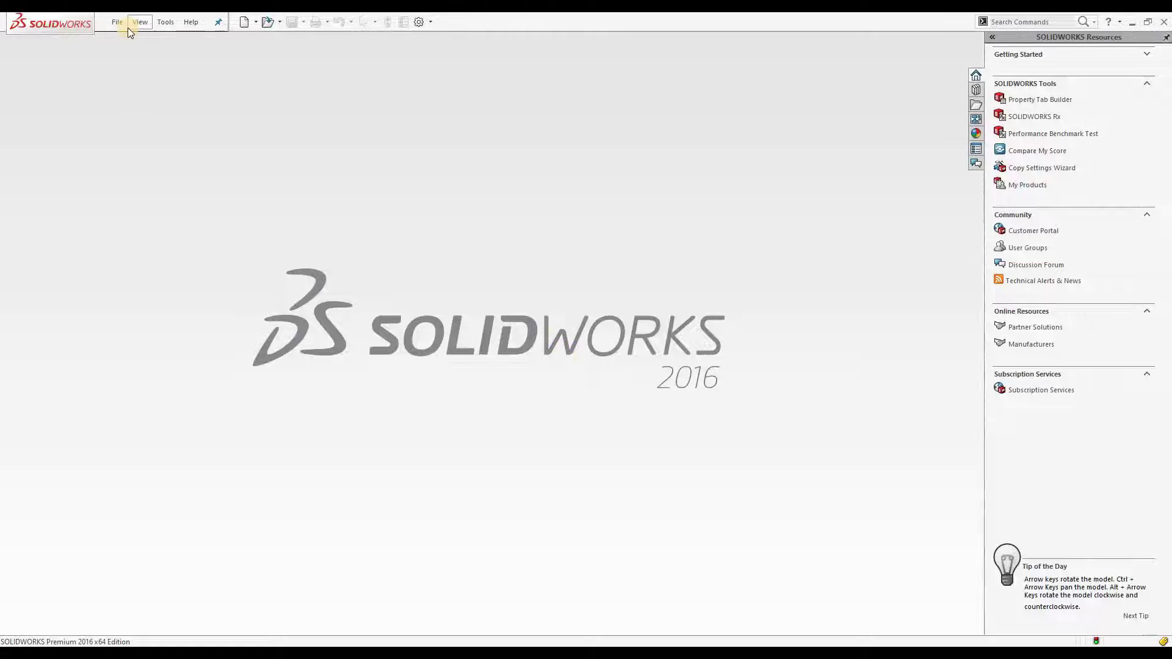
pyautogui.click(122, 25)
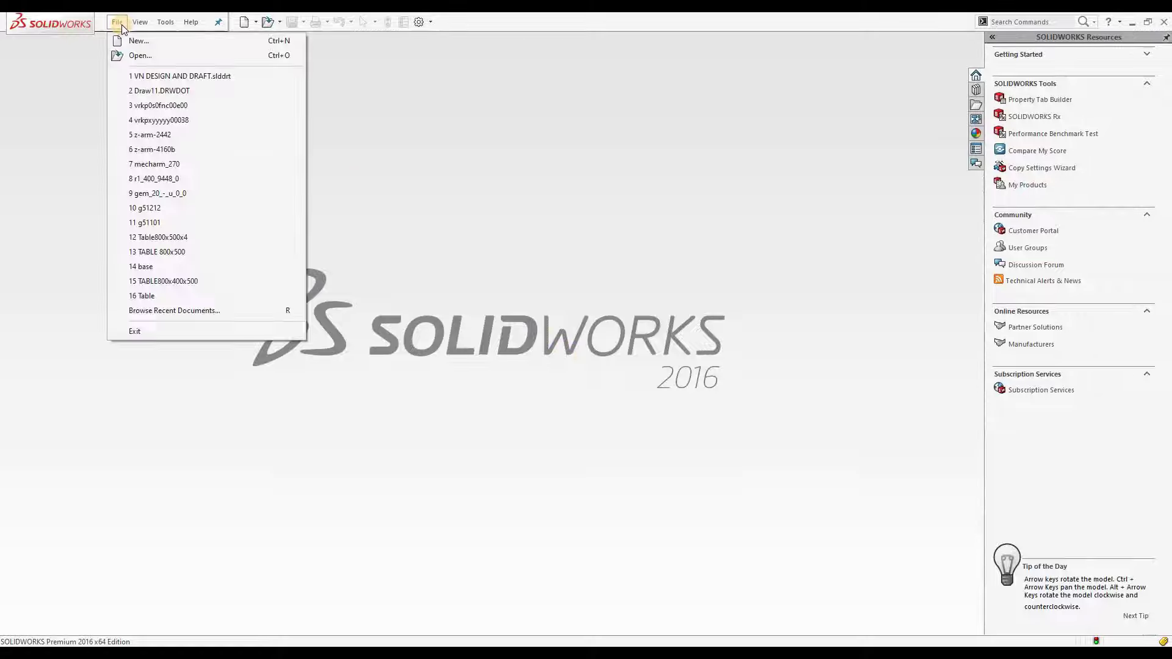
pyautogui.click(125, 43)
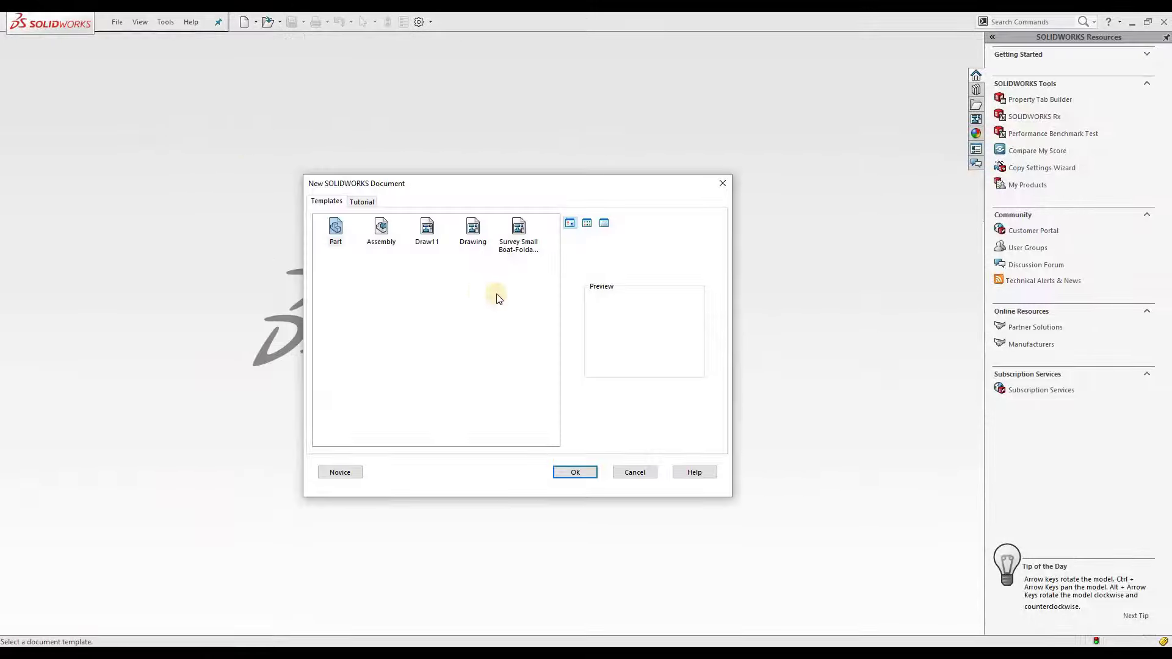
pyautogui.click(476, 264)
pyautogui.click(577, 470)
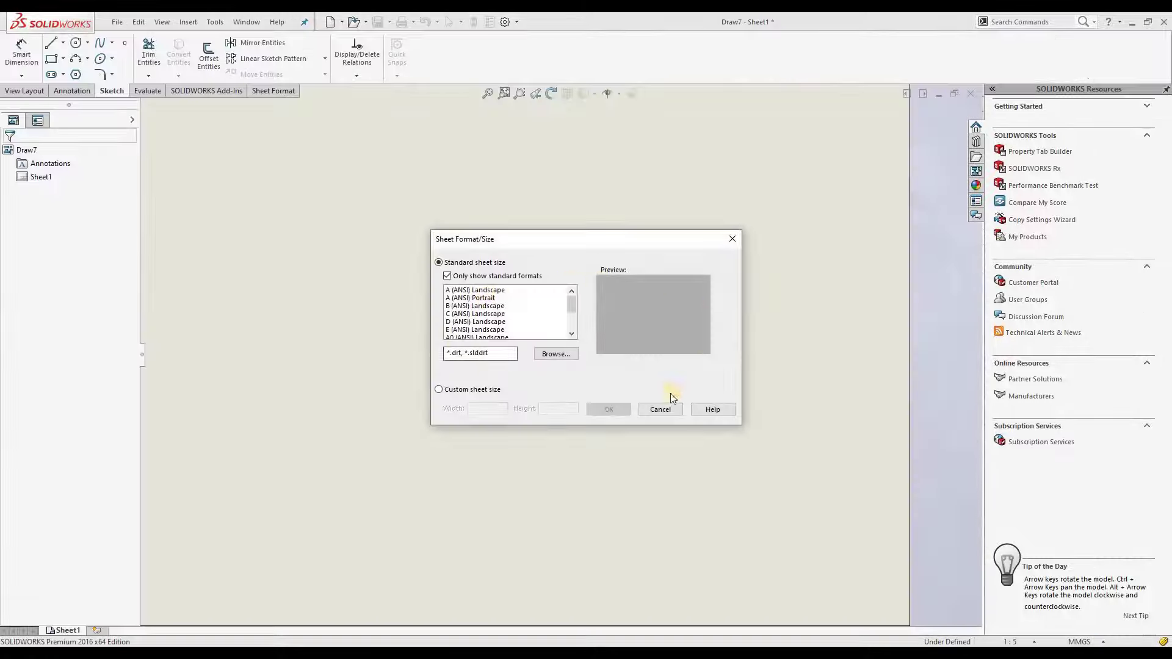
# - Load VN DESIGN AND DRAFT.slddrt as the new drawing's sheet format and leave the Model View command without inserting a model
pyautogui.click(556, 356)
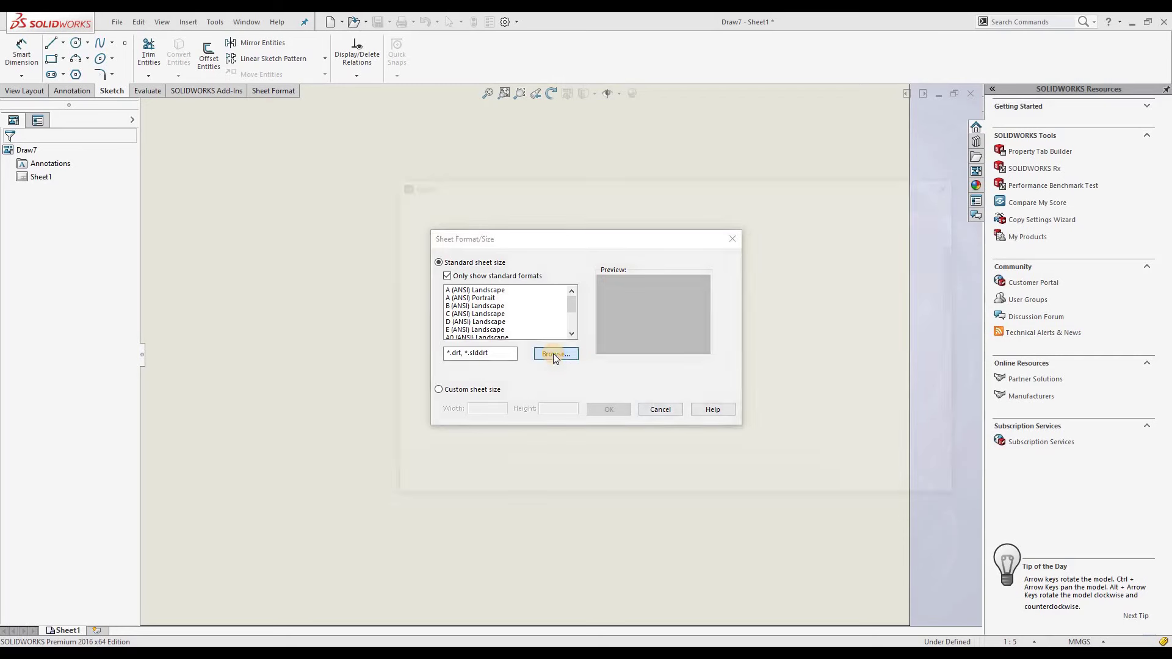
pyautogui.scroll(-9, 674, 378)
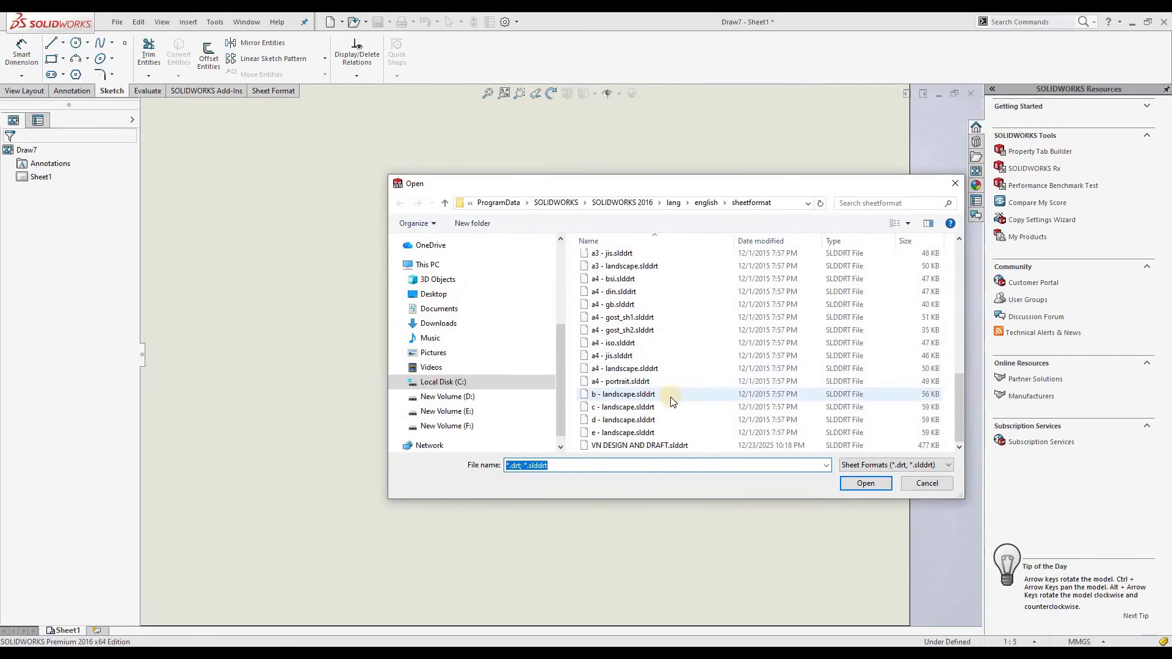
pyautogui.click(668, 447)
pyautogui.click(867, 483)
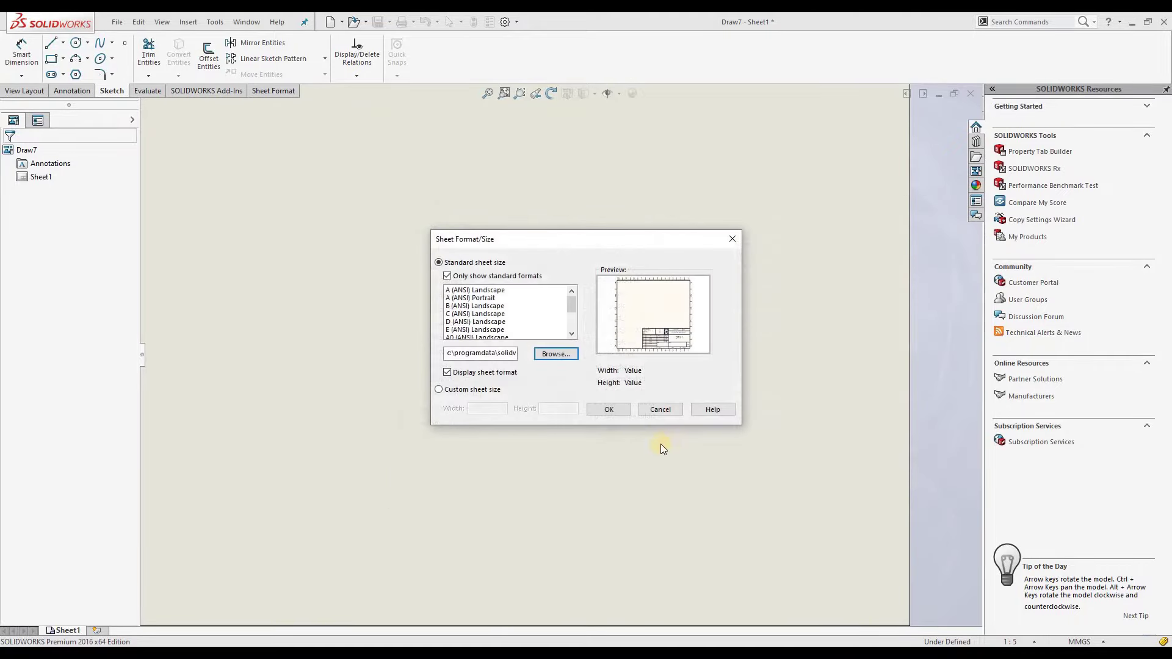
pyautogui.click(610, 409)
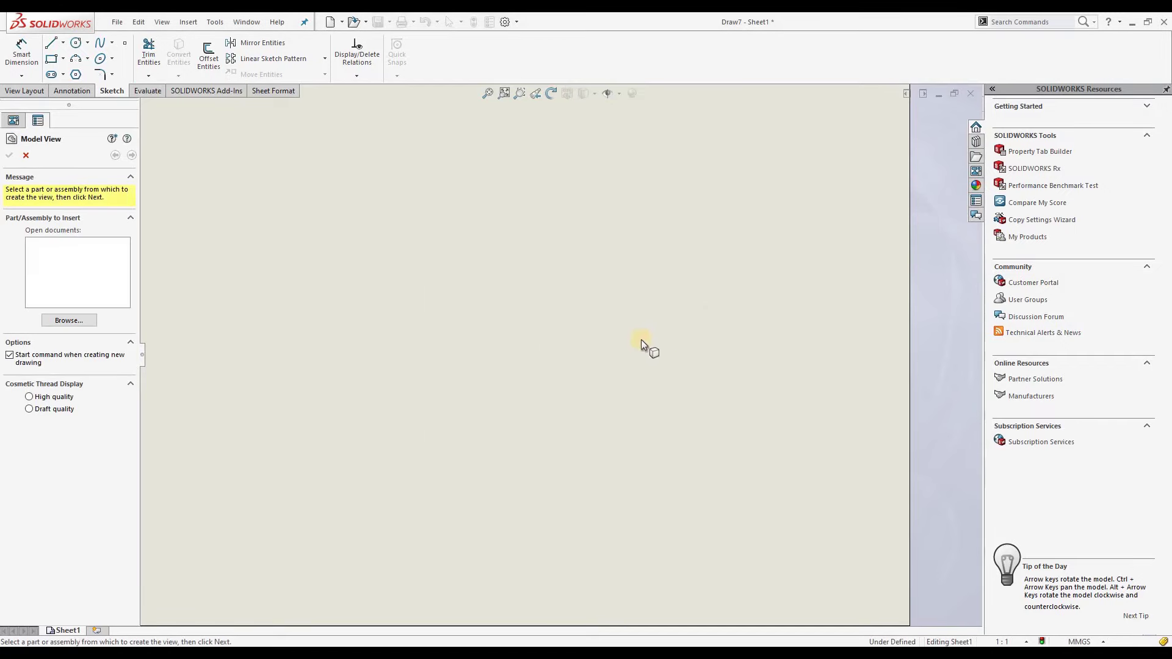
pyautogui.press('f')
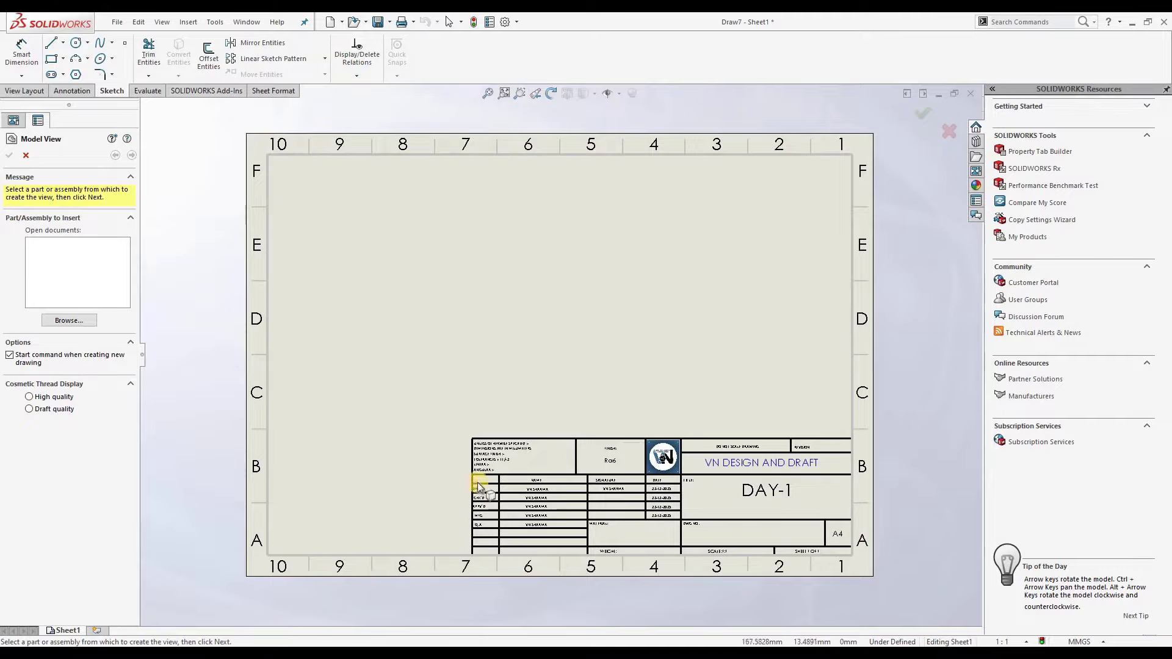
pyautogui.press('Escape')
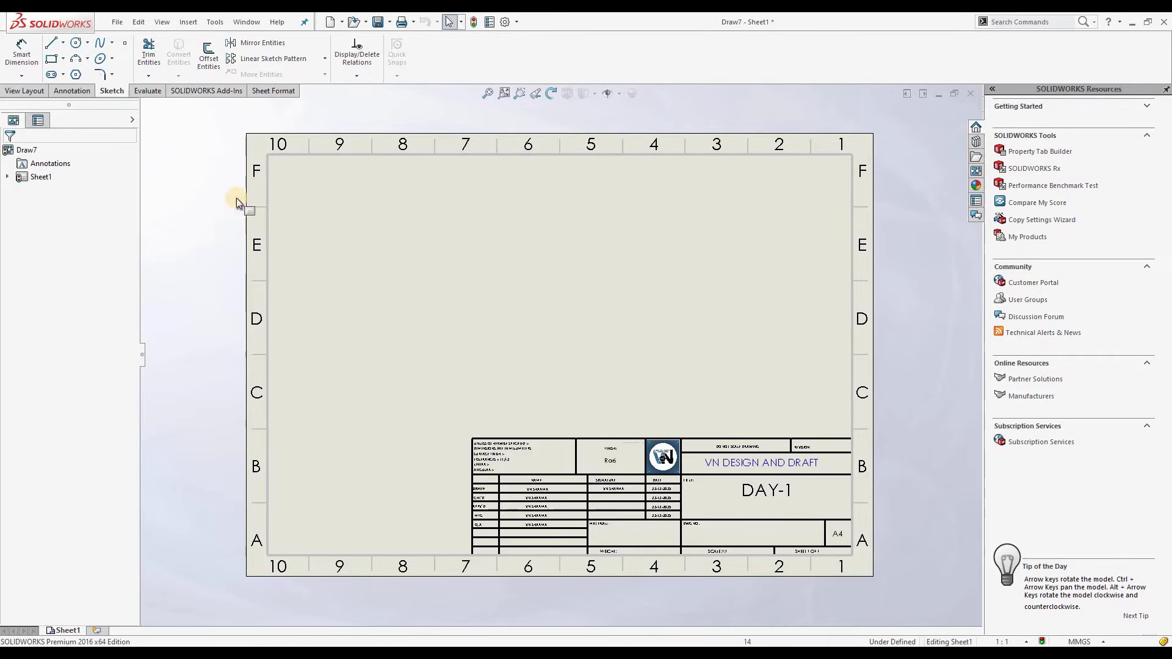
# - Inspect the title block on the new sheet, including its scale and sheet number cells
pyautogui.rightClick(44, 179)
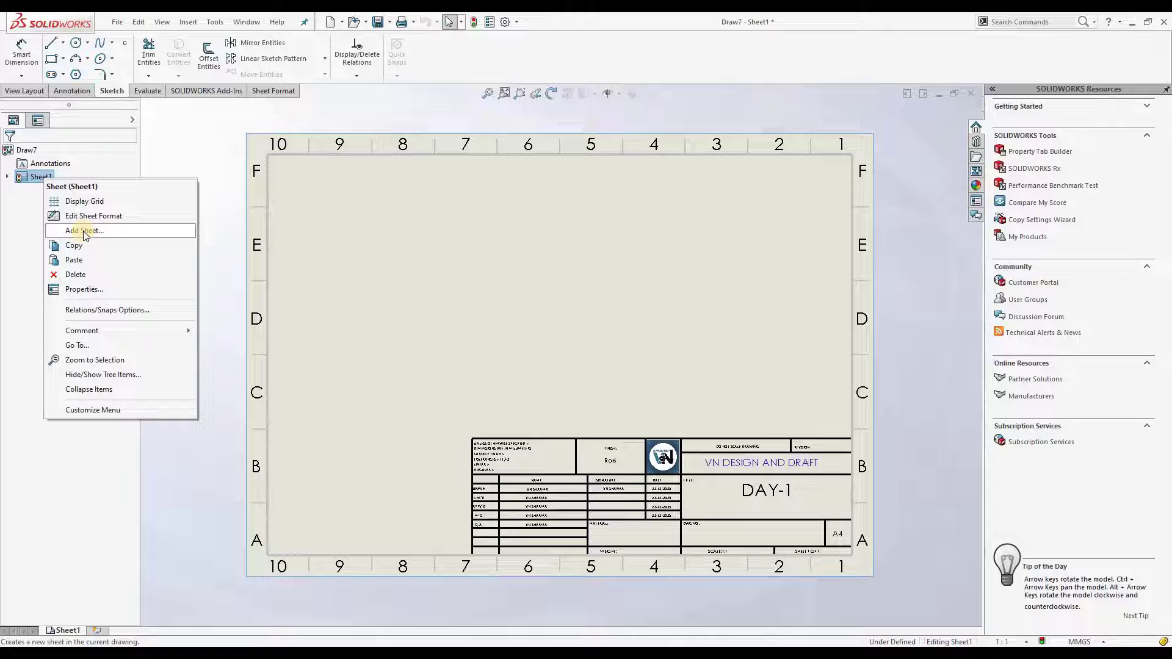
pyautogui.click(823, 553)
pyautogui.scroll(-4, 823, 550)
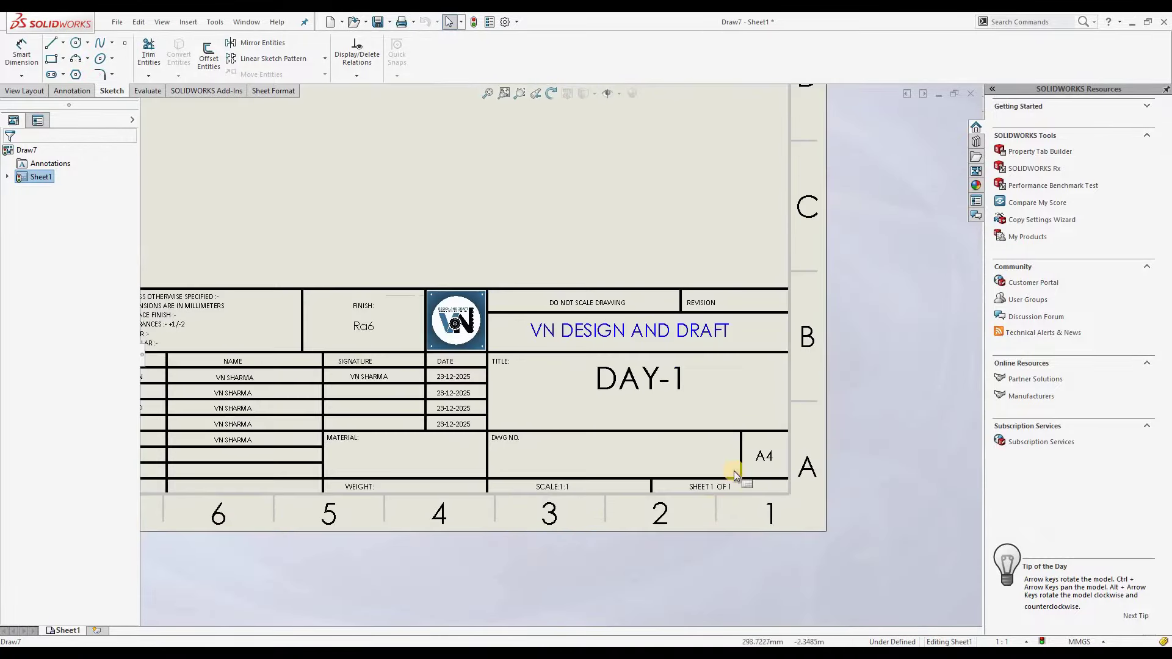
# - Add a second sheet to the drawing and collapse the Sheet1 and Sheet2 entries in the tree
pyautogui.scroll(8, 748, 485)
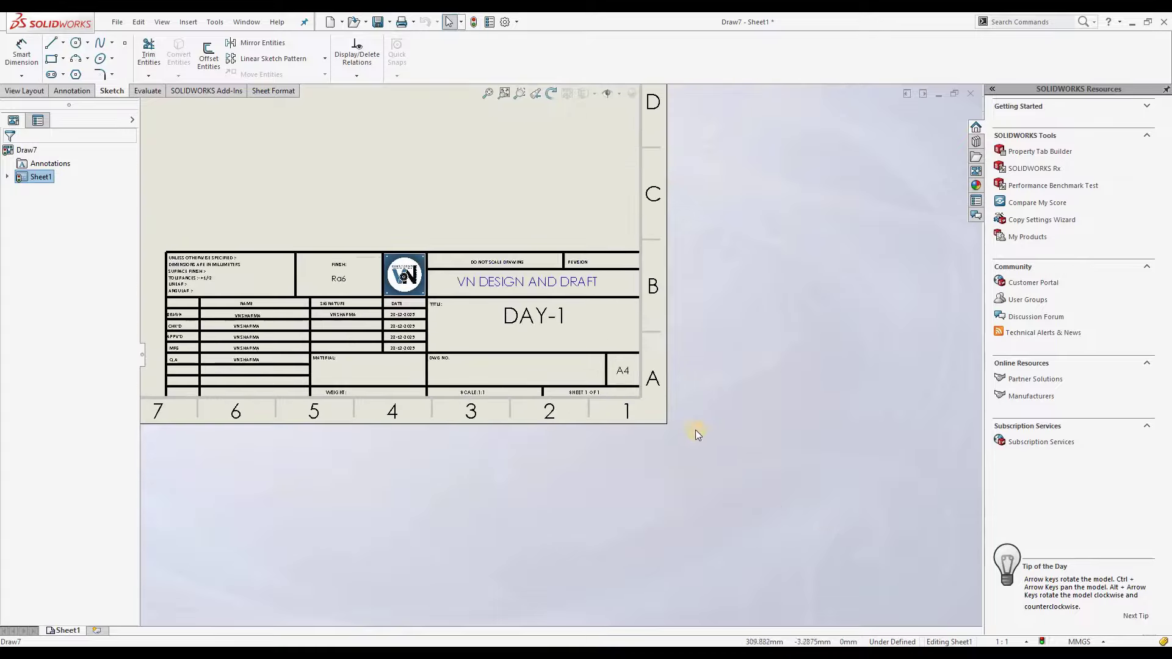
pyautogui.scroll(3, 479, 296)
pyautogui.scroll(-3, 411, 247)
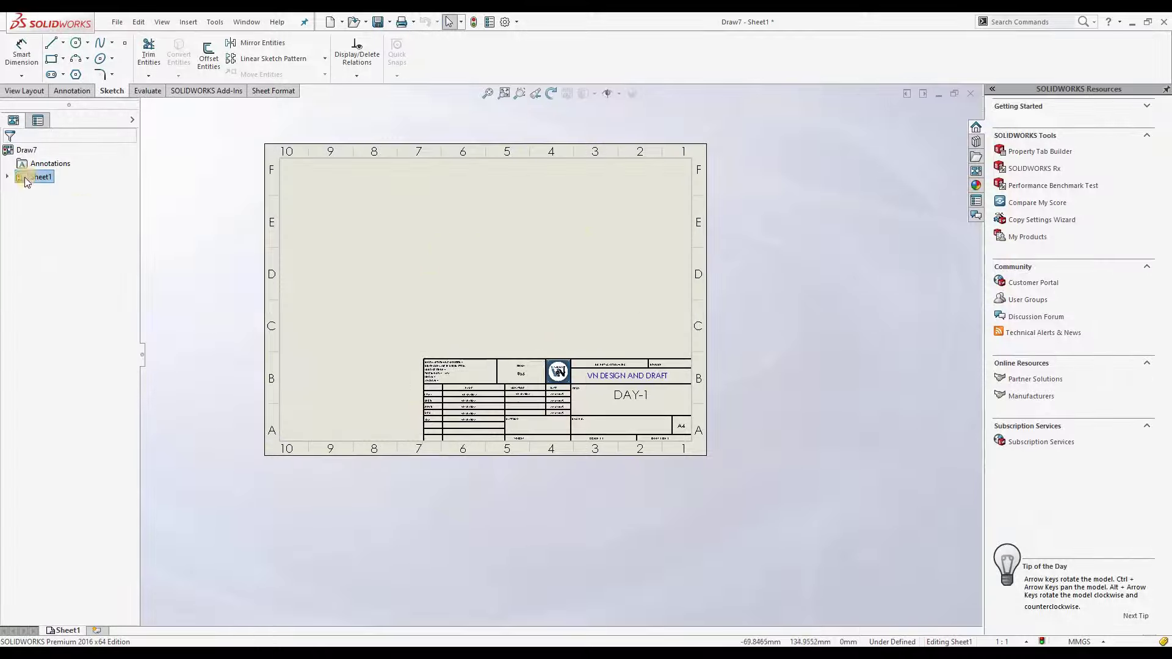
pyautogui.rightClick(44, 180)
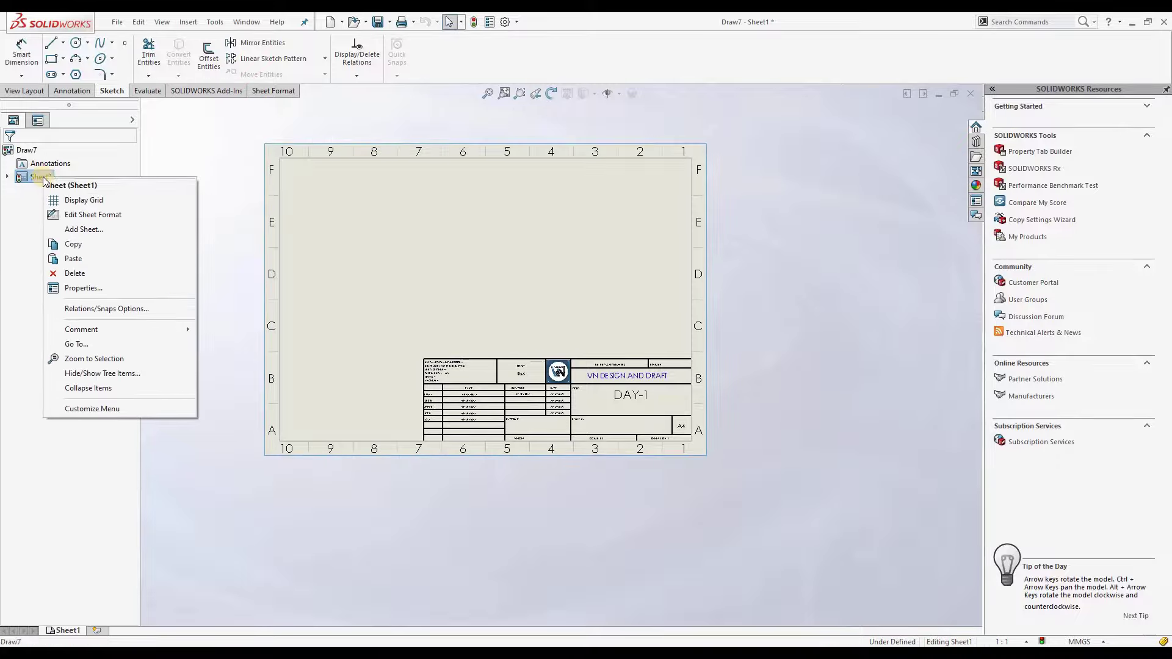
pyautogui.click(88, 232)
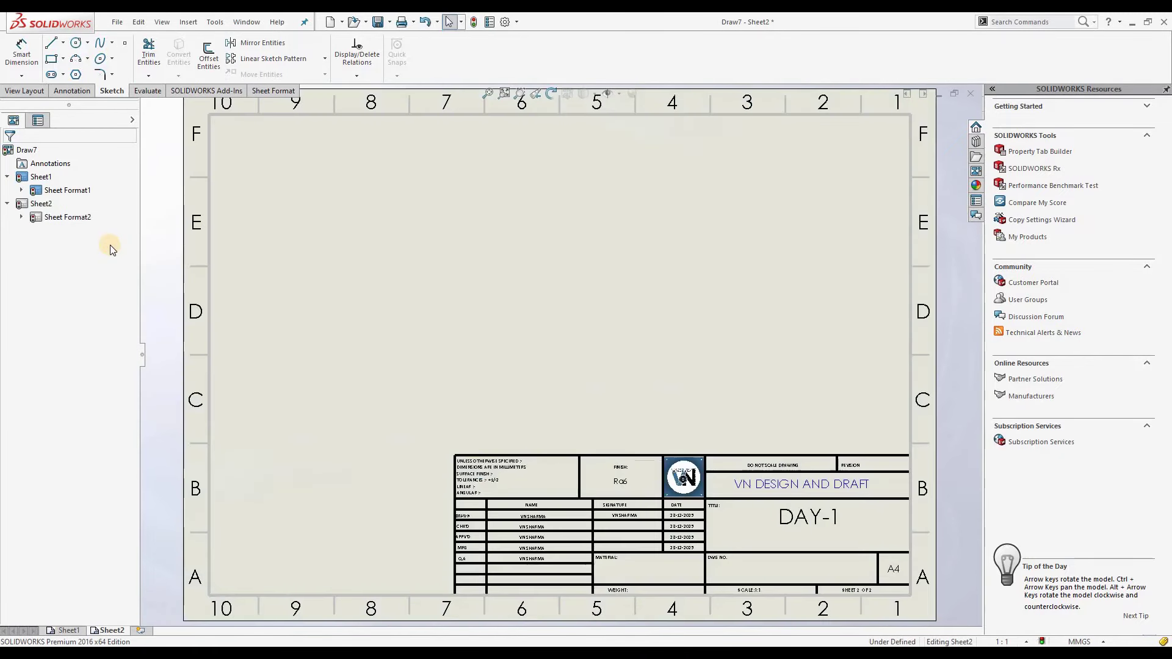
pyautogui.scroll(1, 449, 343)
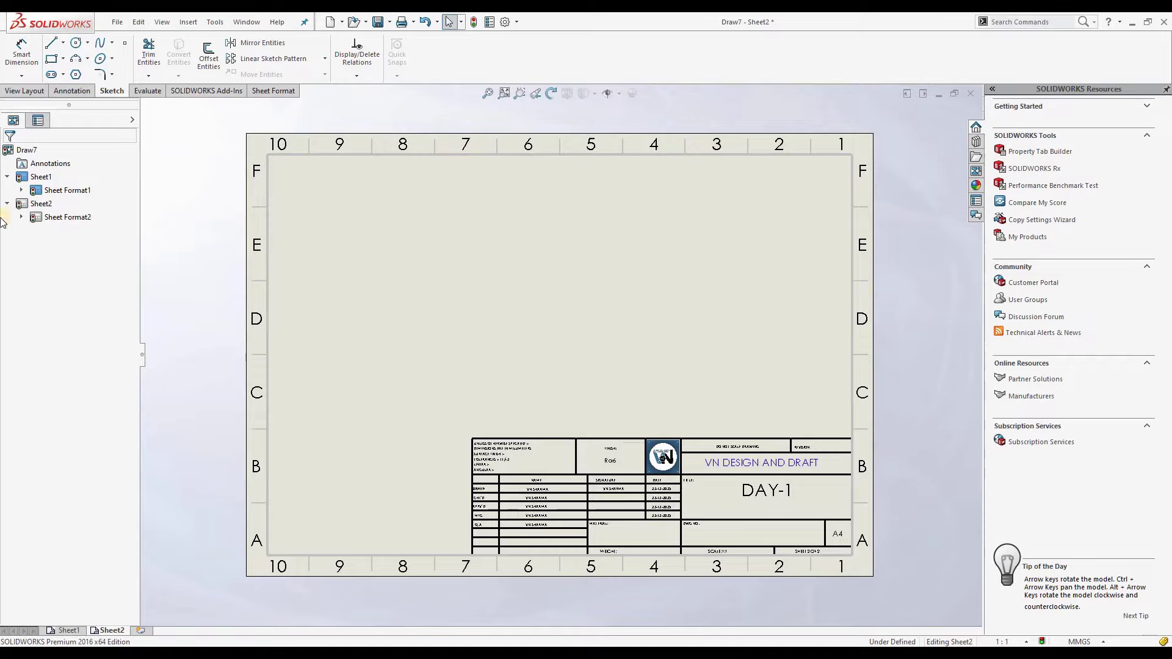
pyautogui.click(7, 177)
pyautogui.click(7, 190)
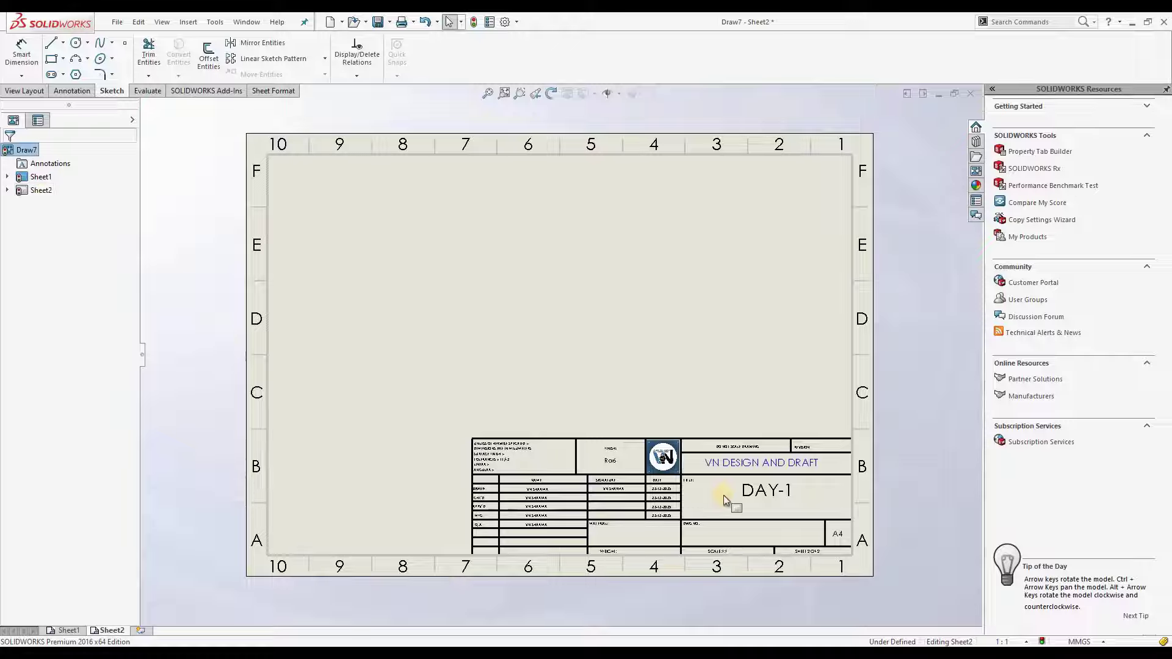
# - Examine the sheet number cell in Sheet2's title block
pyautogui.scroll(-4, 850, 558)
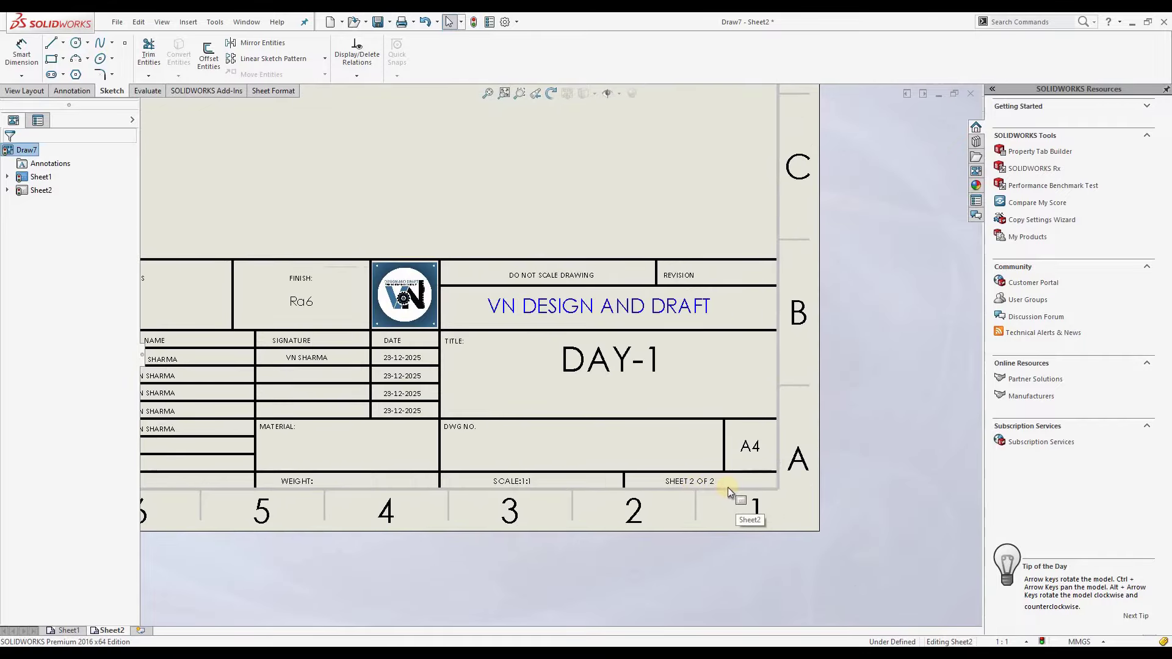
pyautogui.scroll(2, 726, 484)
pyautogui.scroll(-3, 635, 413)
pyautogui.scroll(4, 654, 429)
pyautogui.scroll(-1, 443, 254)
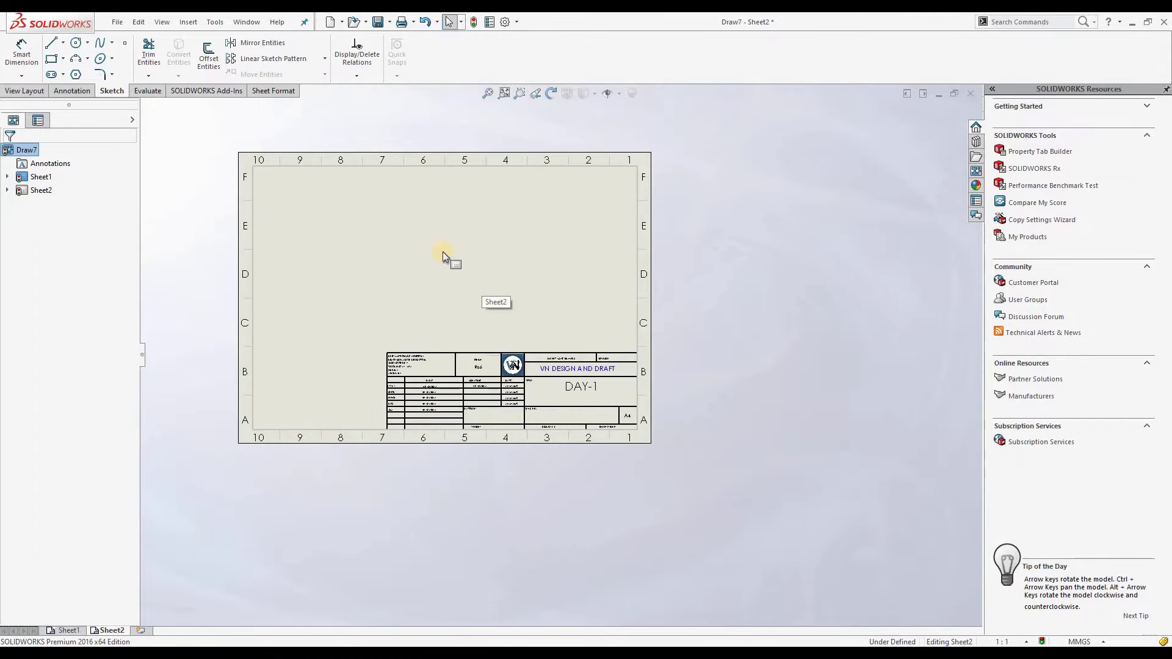
pyautogui.scroll(-1, 442, 251)
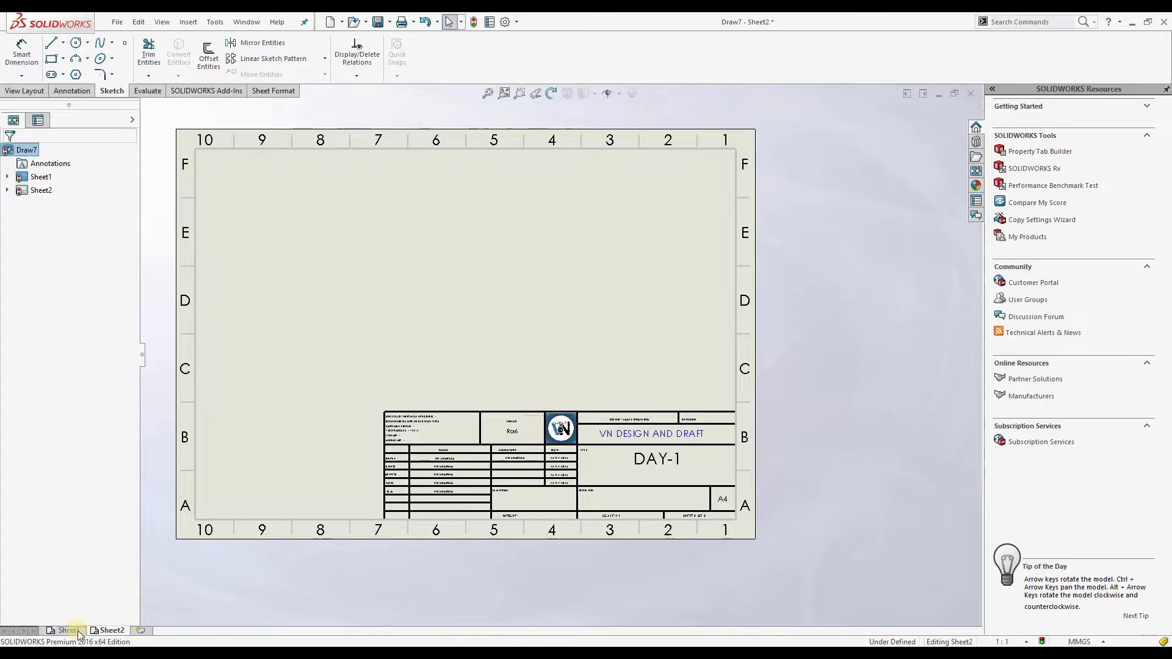
# - Add a third sheet to the drawing and collapse all sheet entries in the tree
pyautogui.click(140, 631)
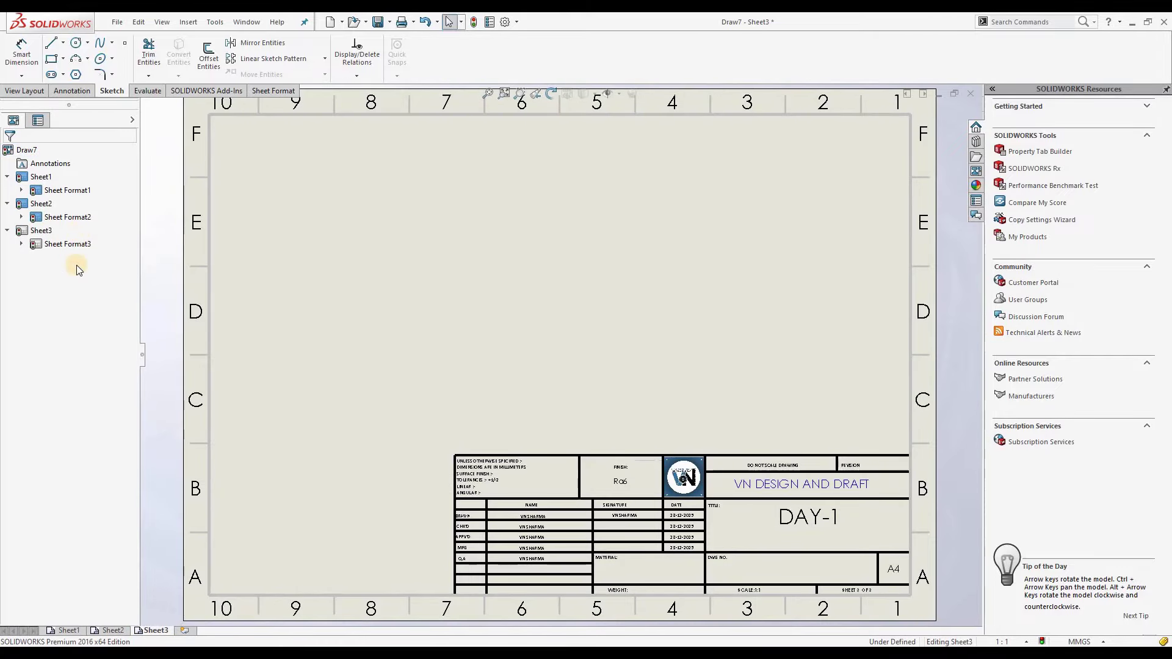
pyautogui.click(7, 204)
pyautogui.click(7, 176)
pyautogui.click(7, 204)
pyautogui.rightClick(37, 204)
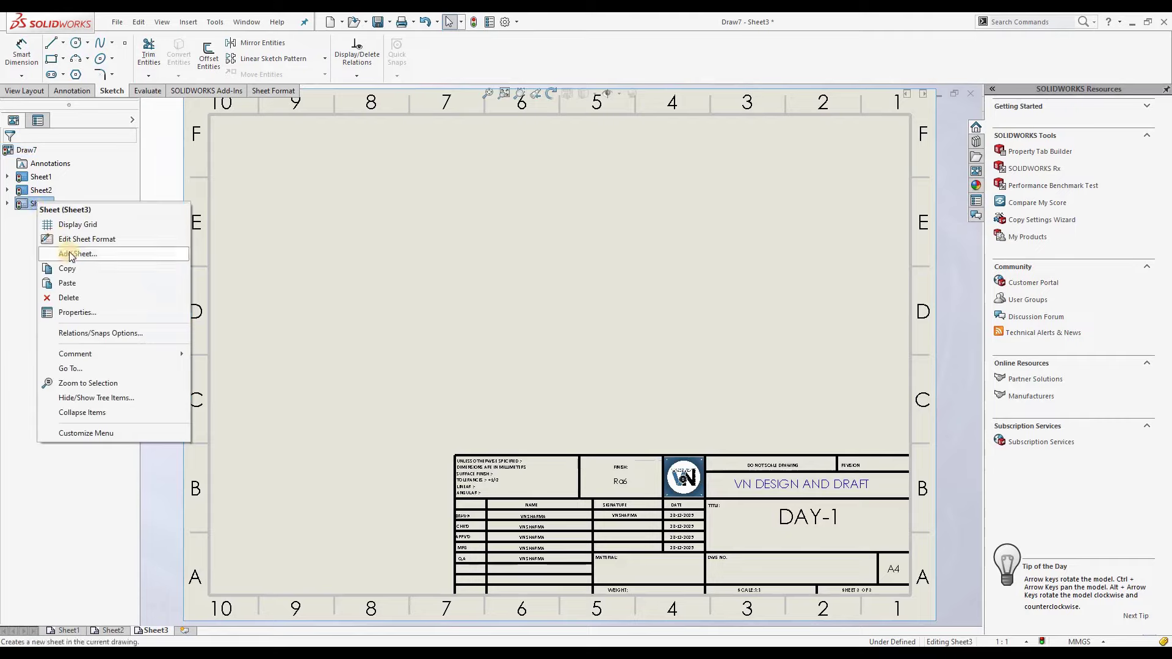
pyautogui.click(94, 541)
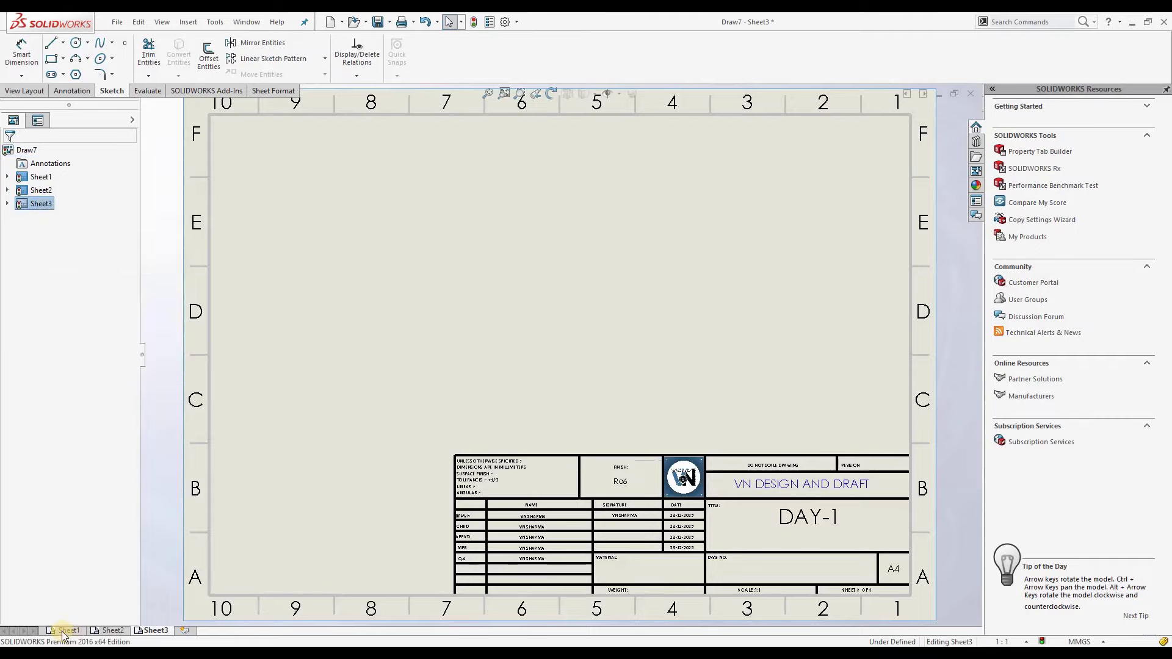
# - Examine the sheet number cell in Sheet3's title block
pyautogui.click(184, 630)
pyautogui.scroll(-3, 876, 591)
pyautogui.scroll(-3, 768, 536)
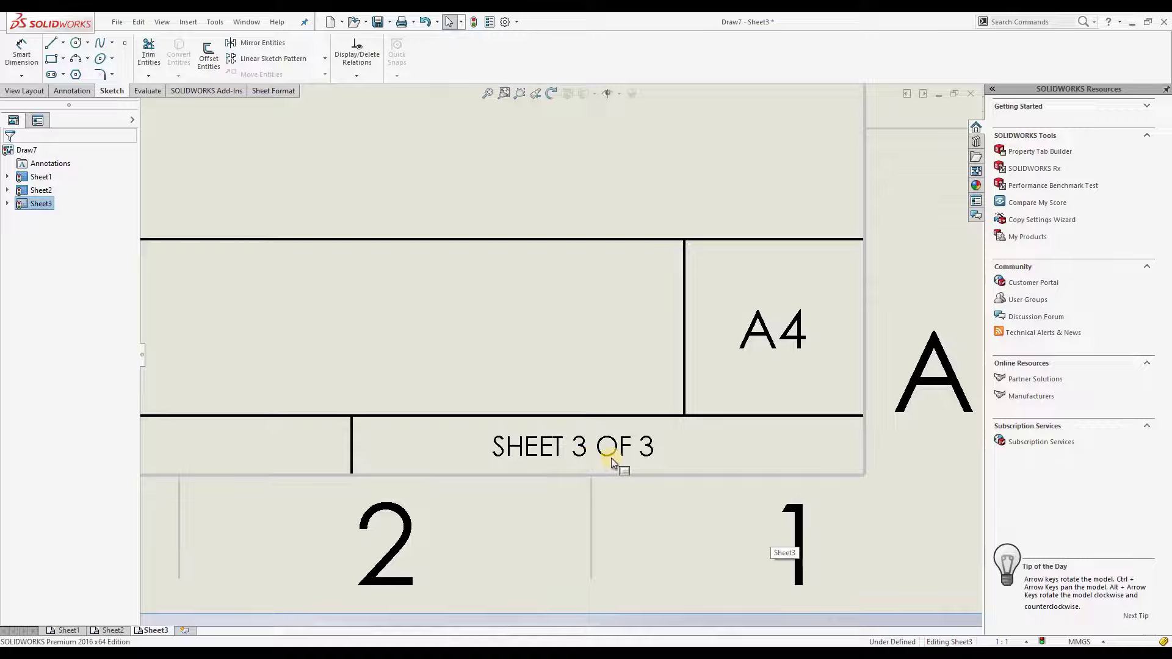
# - Activate Sheet2 and check the sheet number cell in its title block
pyautogui.click(41, 191)
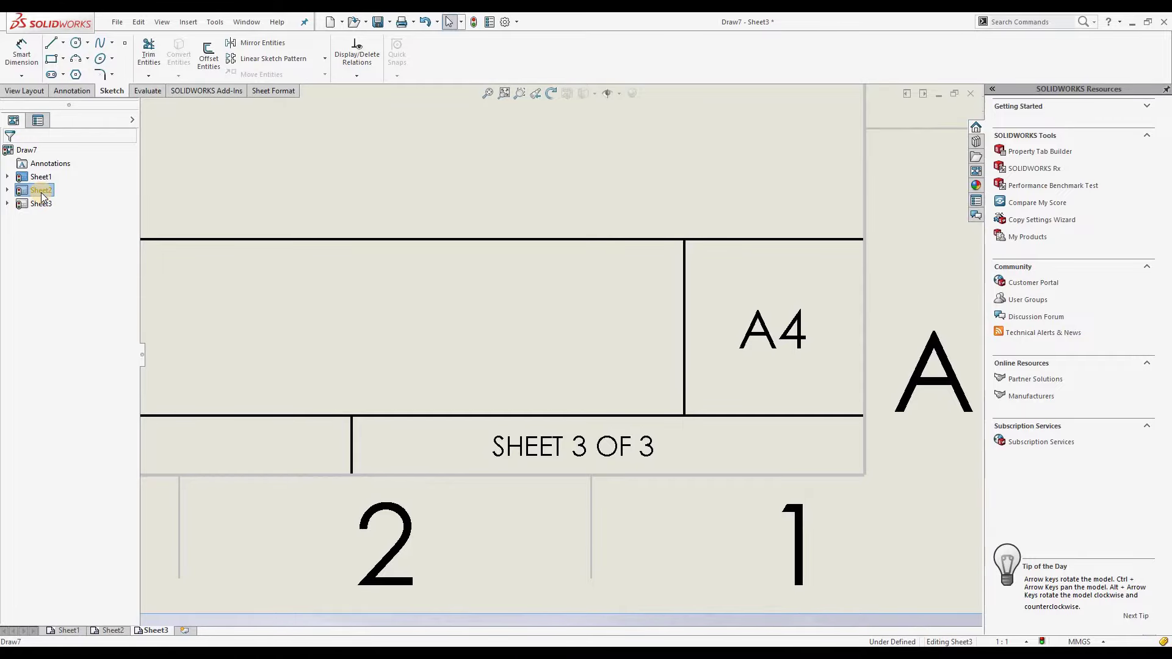
pyautogui.rightClick(43, 197)
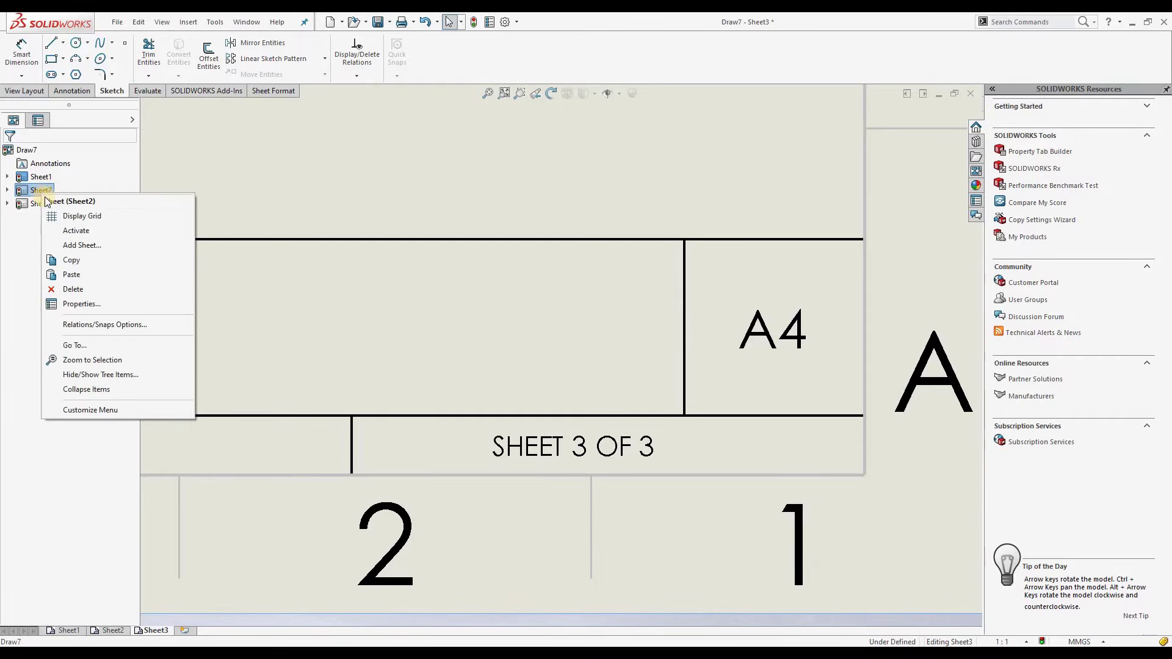
pyautogui.click(76, 231)
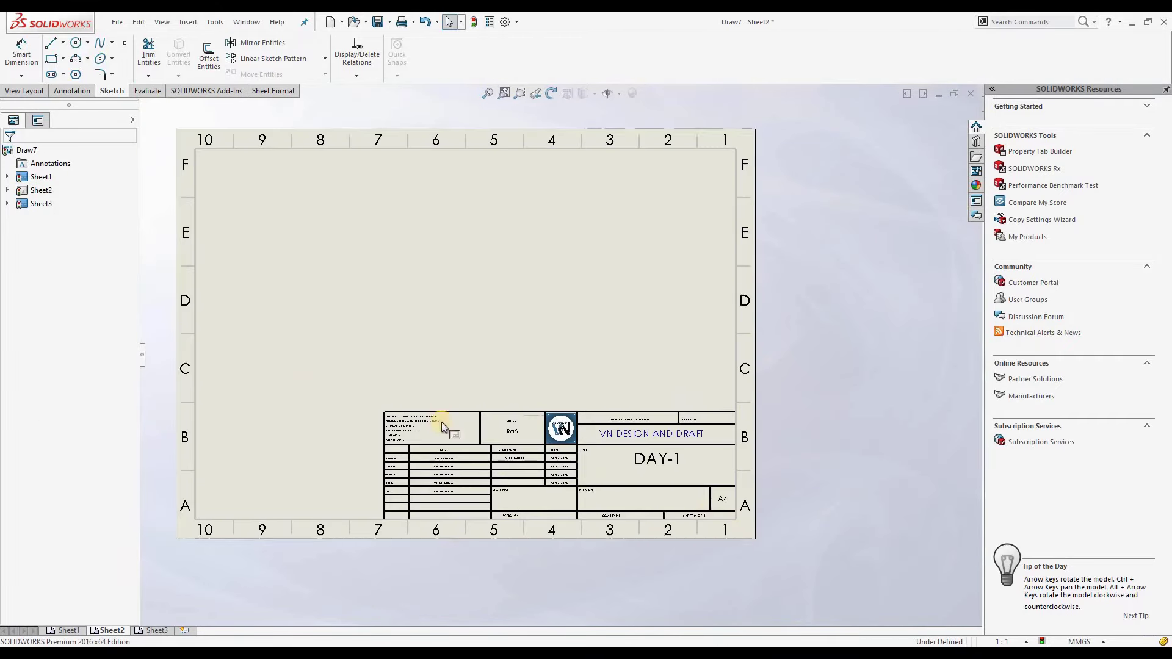
pyautogui.scroll(-8, 723, 507)
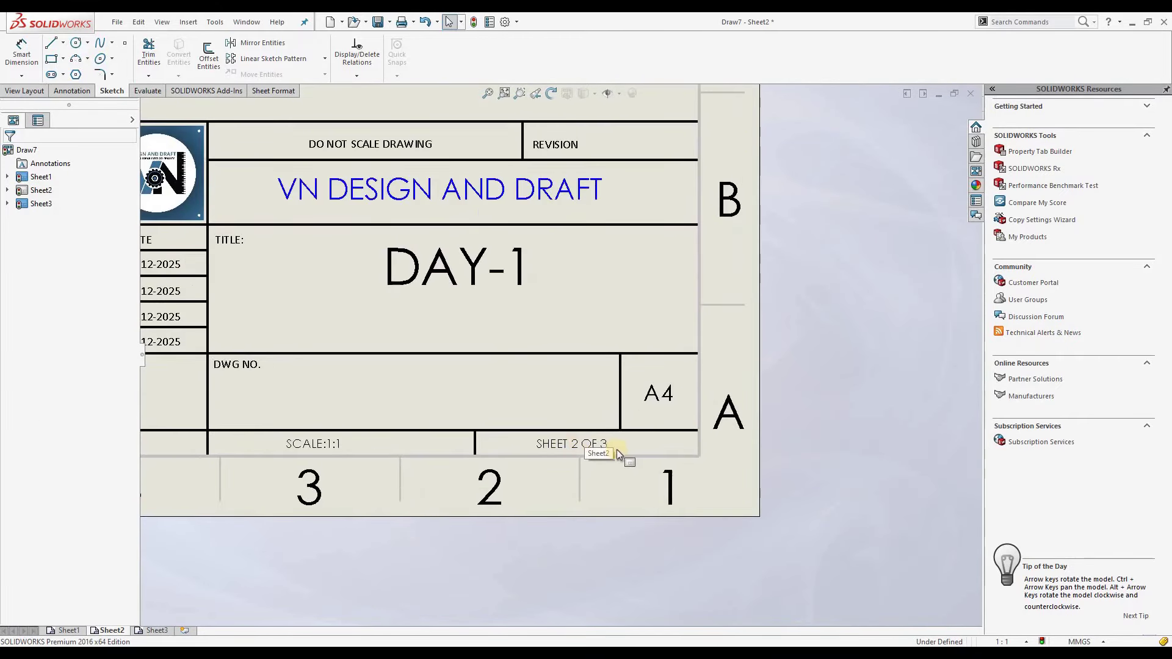
pyautogui.scroll(8, 618, 449)
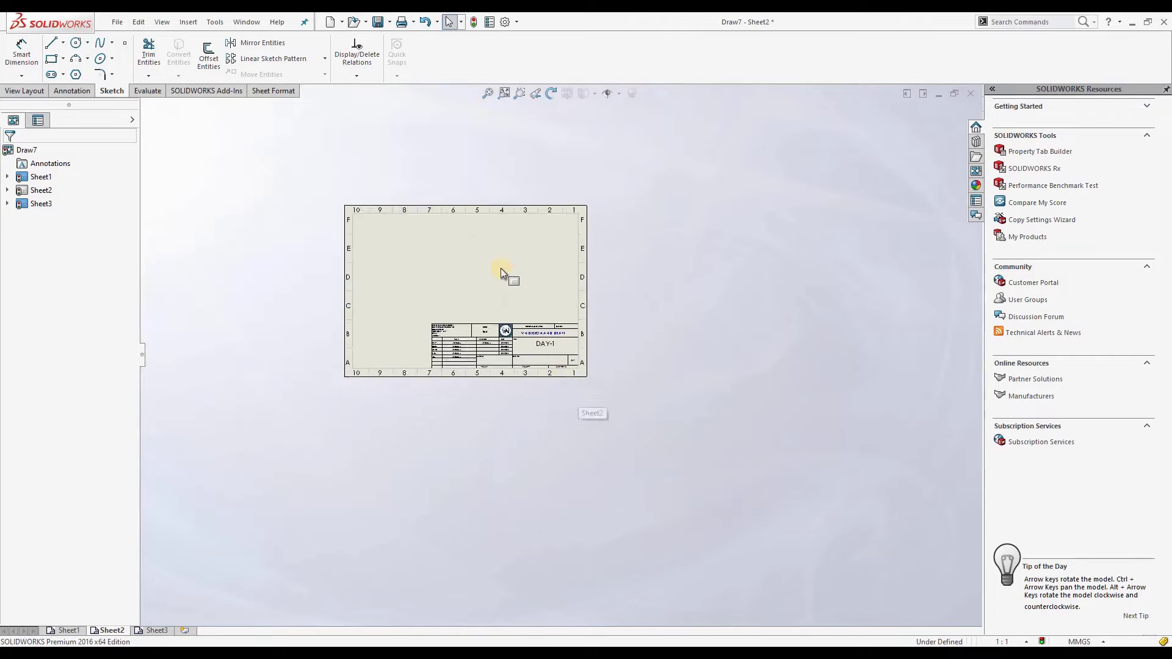
pyautogui.scroll(-3, 584, 428)
pyautogui.scroll(3, 544, 428)
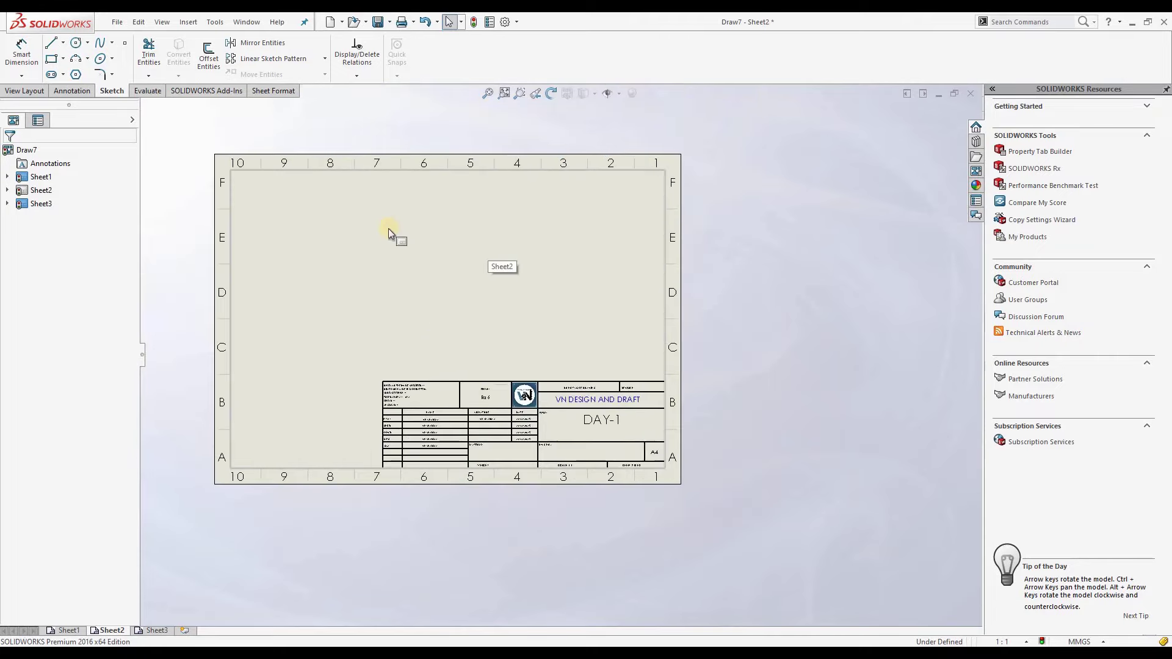
# - Activate Sheet1 and check the sheet number cell in its title block
pyautogui.rightClick(42, 177)
pyautogui.click(76, 214)
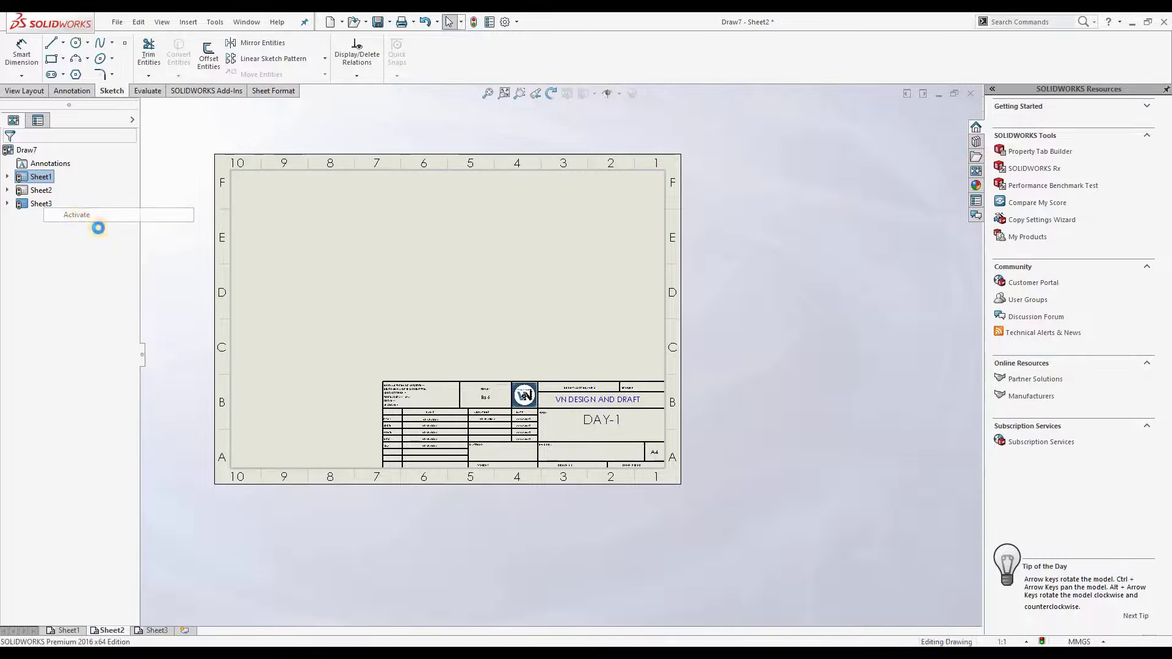
pyautogui.scroll(-6, 691, 426)
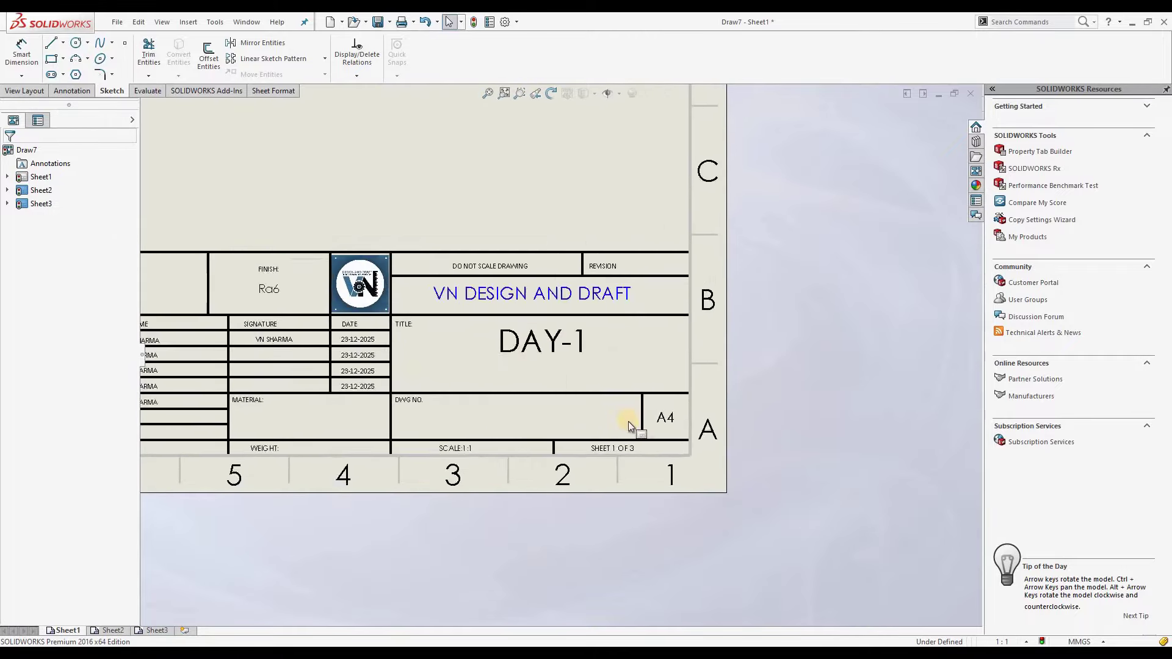
pyautogui.scroll(7, 647, 456)
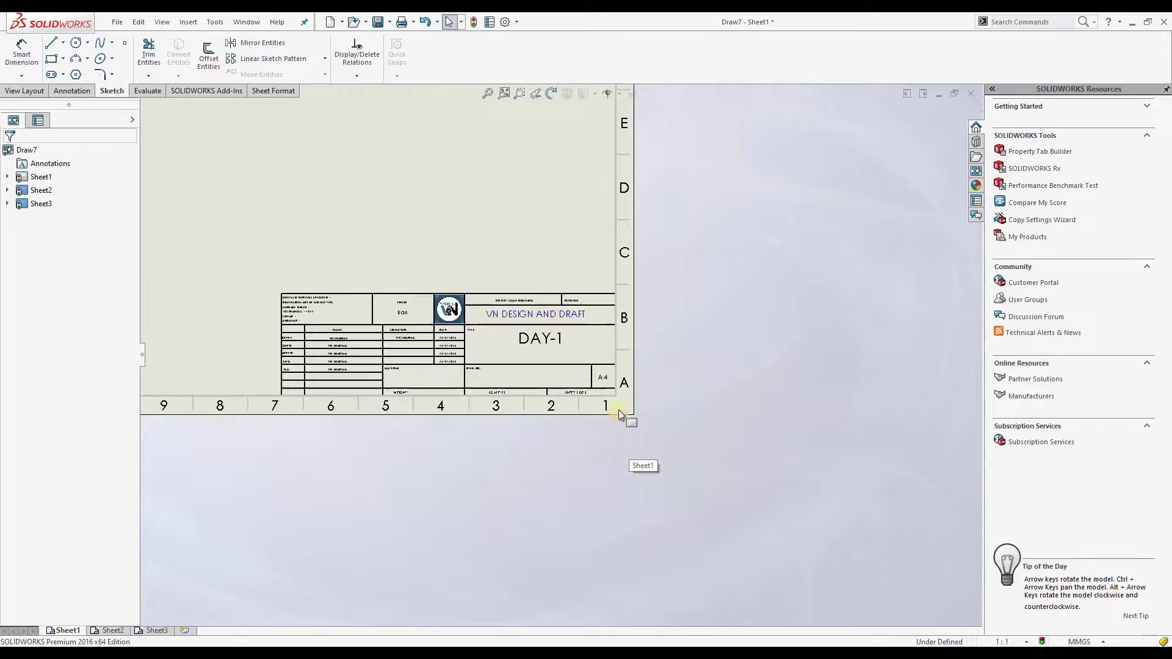
pyautogui.scroll(-1, 433, 214)
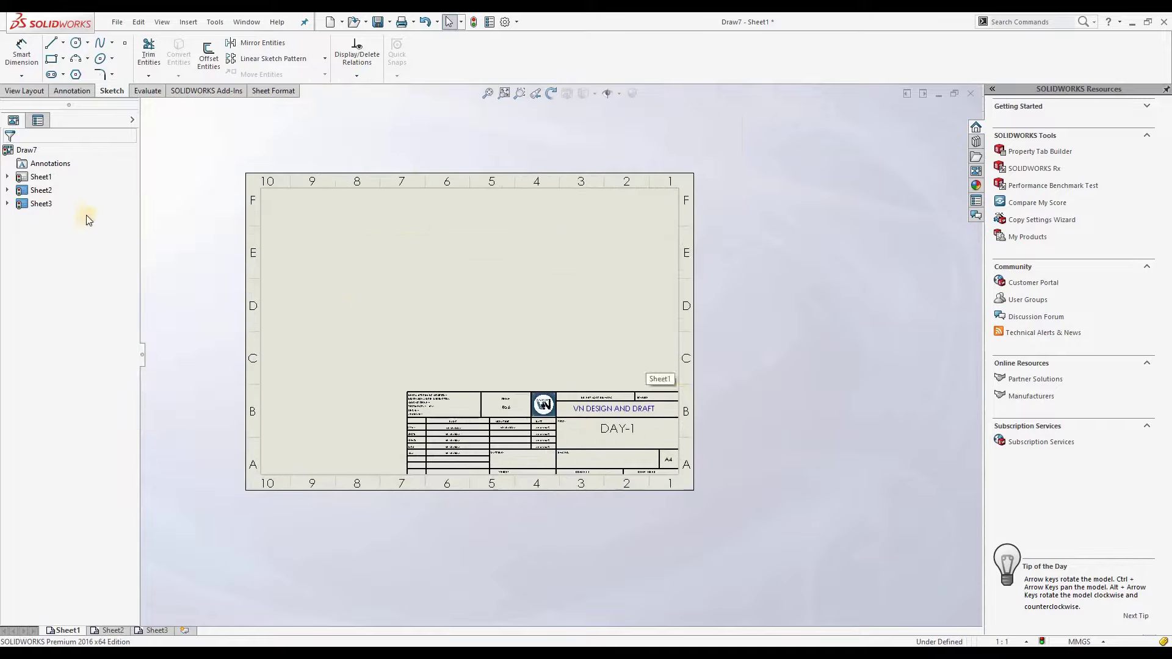
# - Switch through Sheet2 and Sheet3, return to Sheet1 and examine its sheet number cell again
pyautogui.click(43, 191)
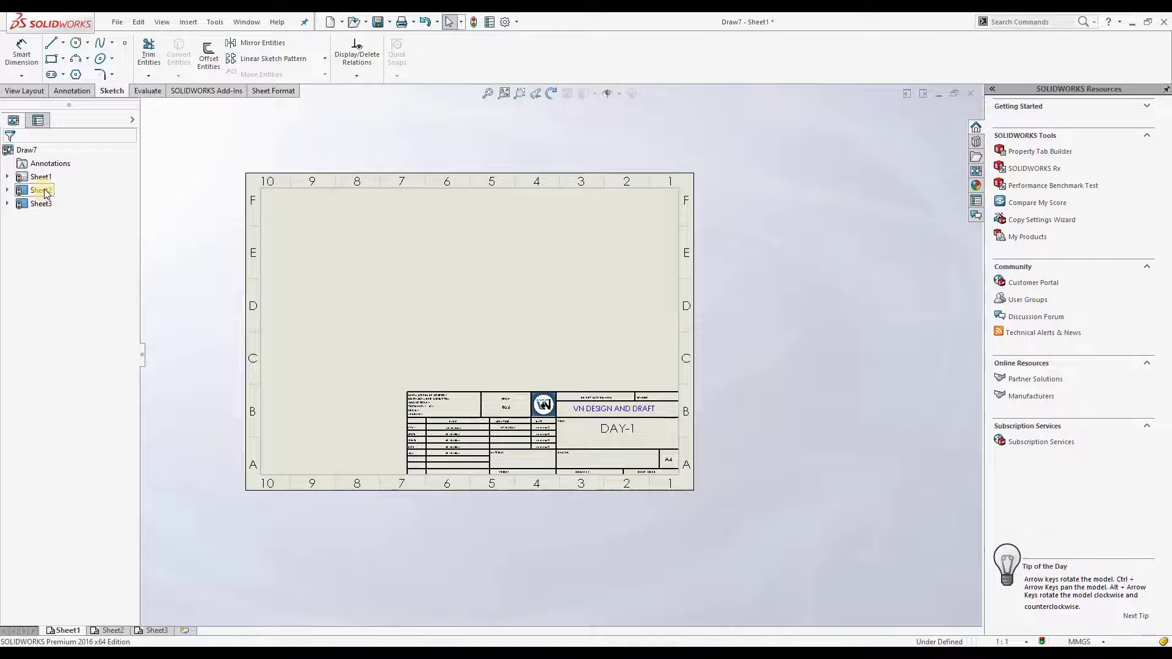
pyautogui.rightClick(46, 193)
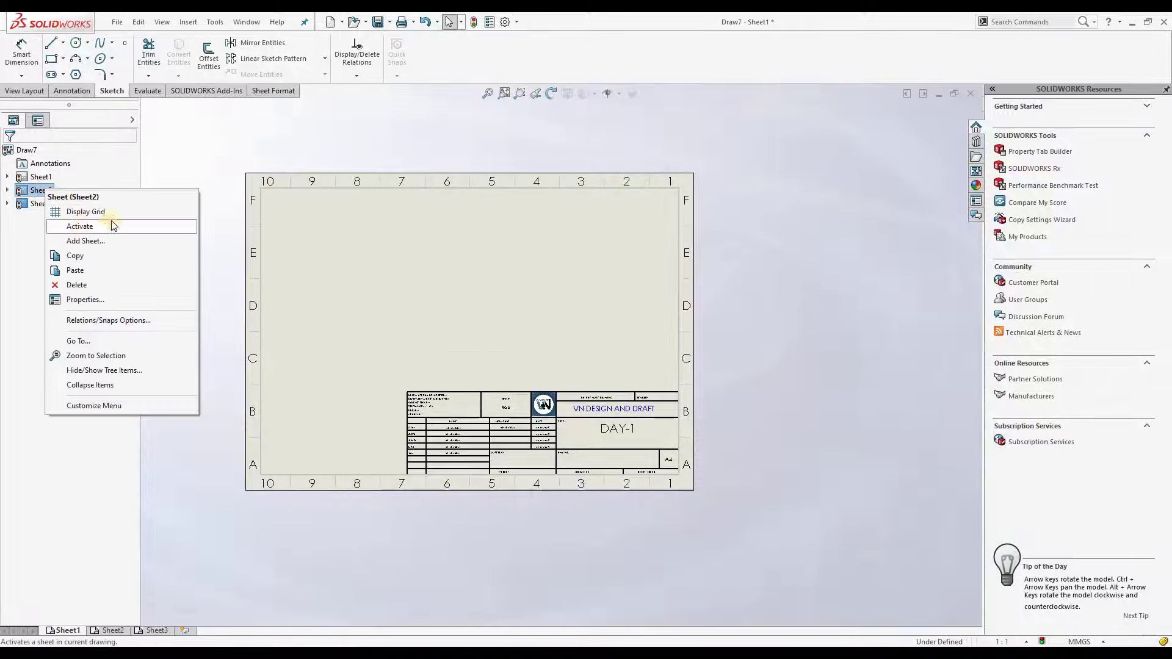
pyautogui.click(222, 258)
pyautogui.click(112, 630)
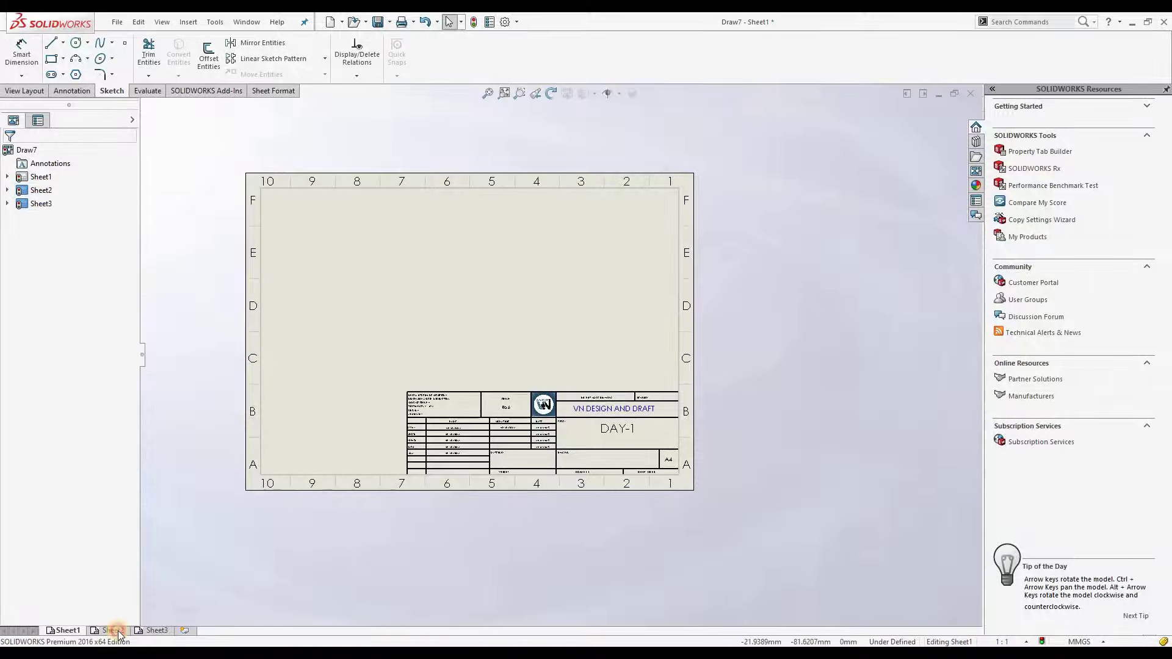
pyautogui.click(154, 631)
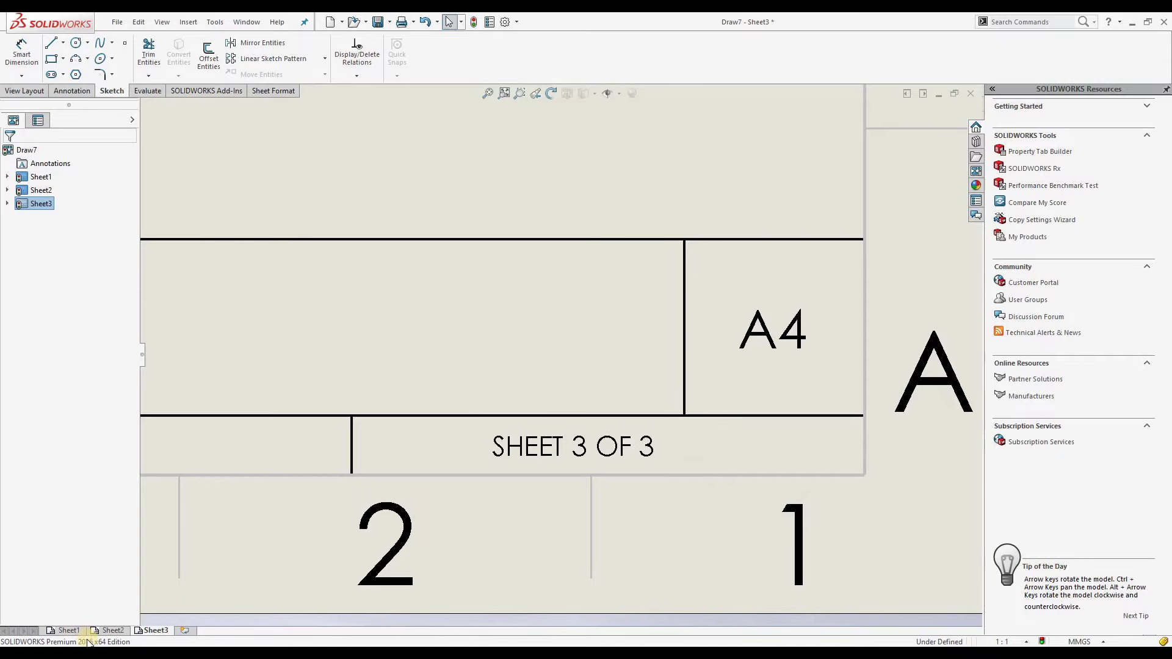
pyautogui.click(68, 631)
pyautogui.scroll(-5, 644, 485)
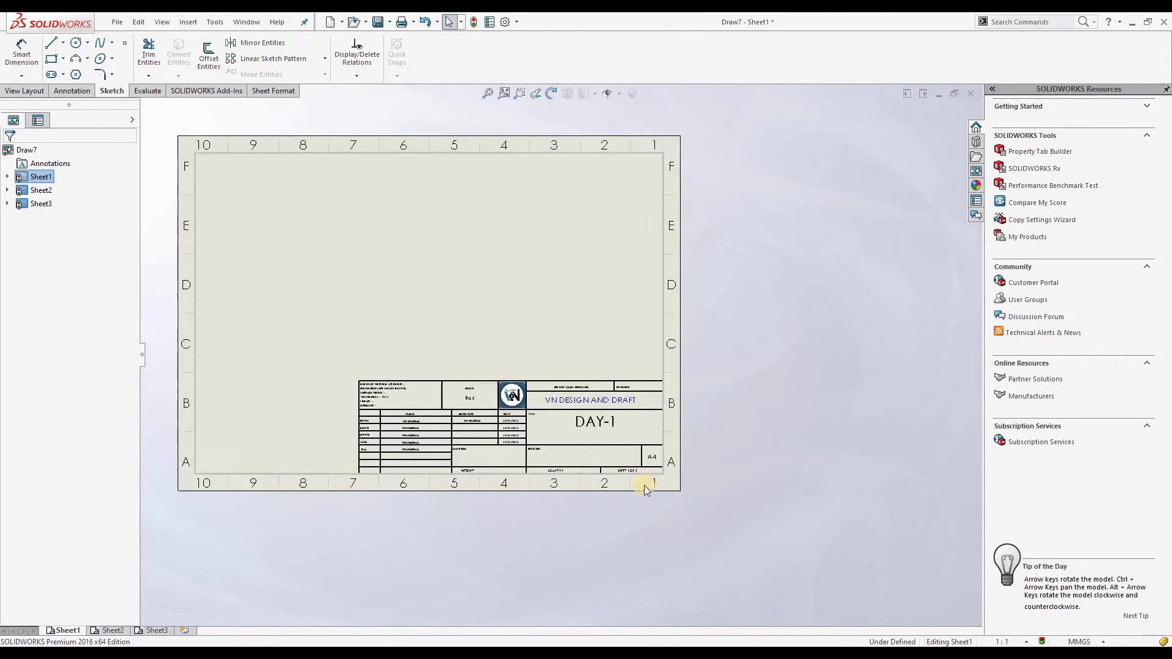
pyautogui.scroll(-3, 498, 431)
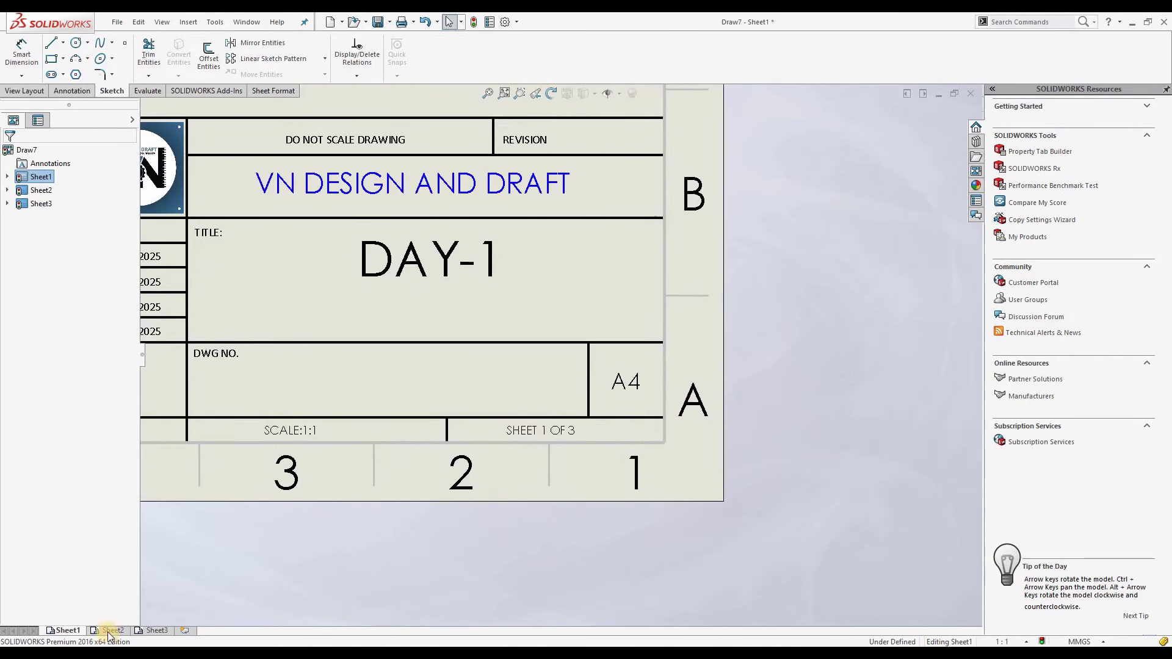
# - Delete Sheet3 from the drawing and confirm the deletion
pyautogui.moveTo(161, 628)
pyautogui.rightClick(46, 193)
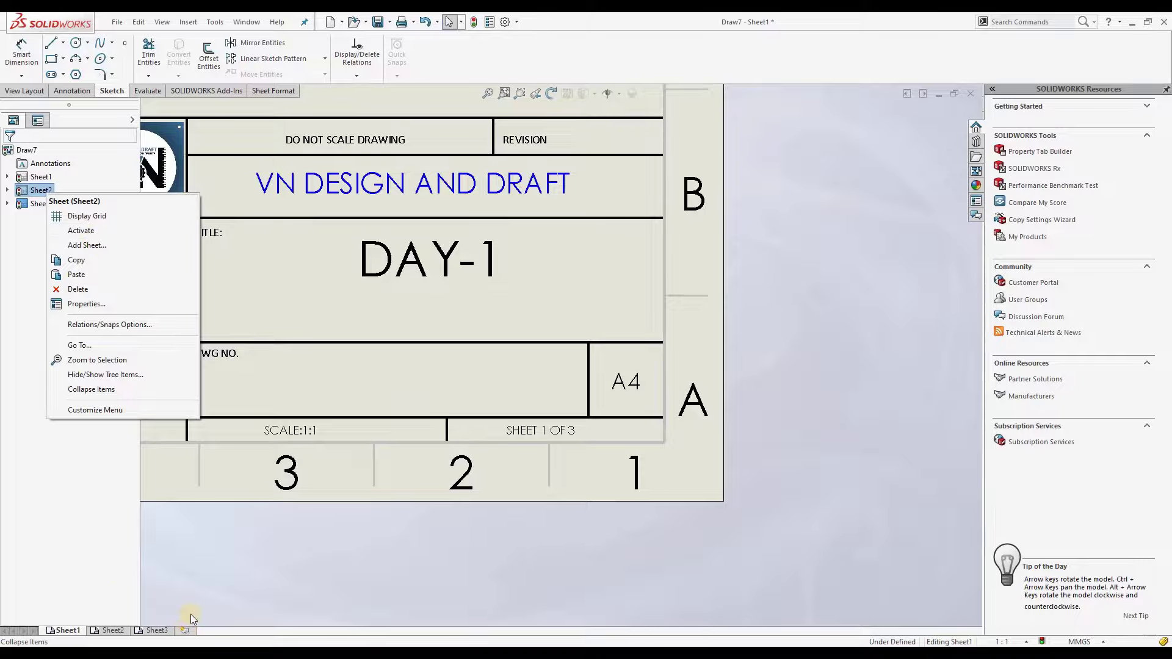
pyautogui.click(24, 254)
pyautogui.click(41, 203)
pyautogui.rightClick(41, 204)
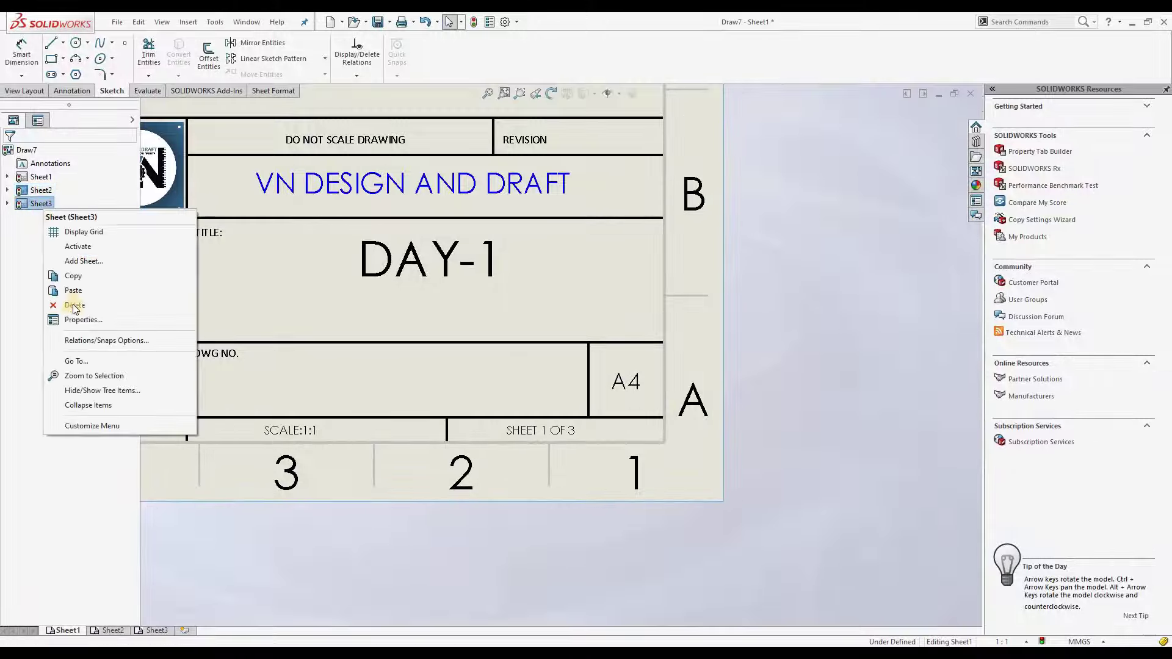
pyautogui.click(75, 307)
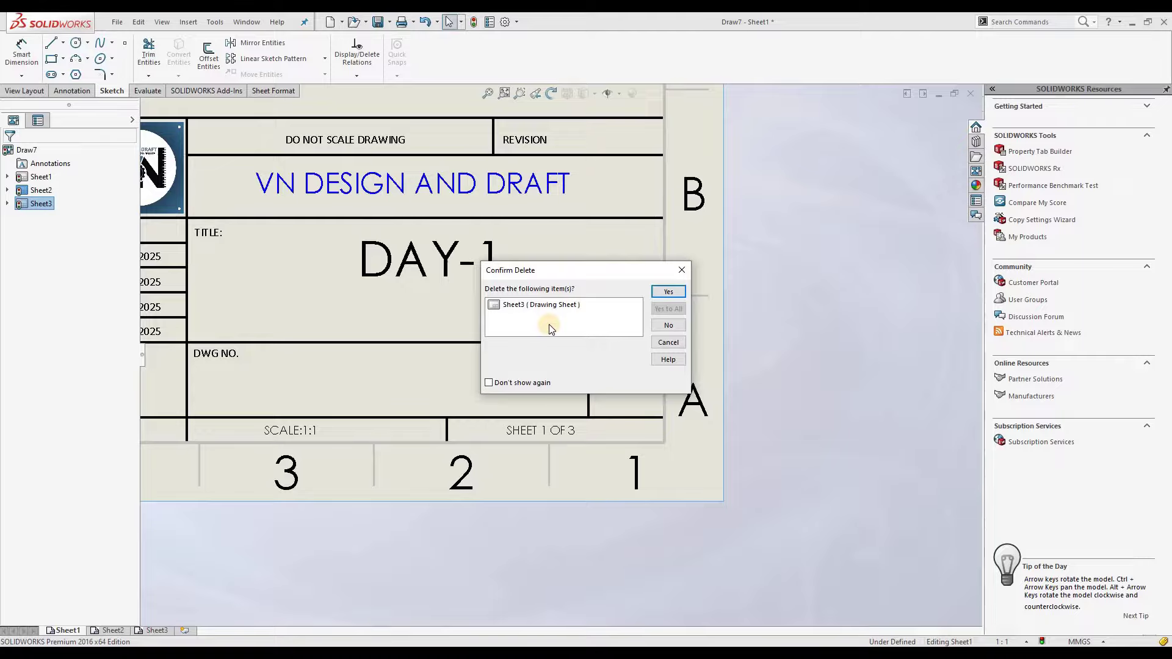
pyautogui.click(665, 295)
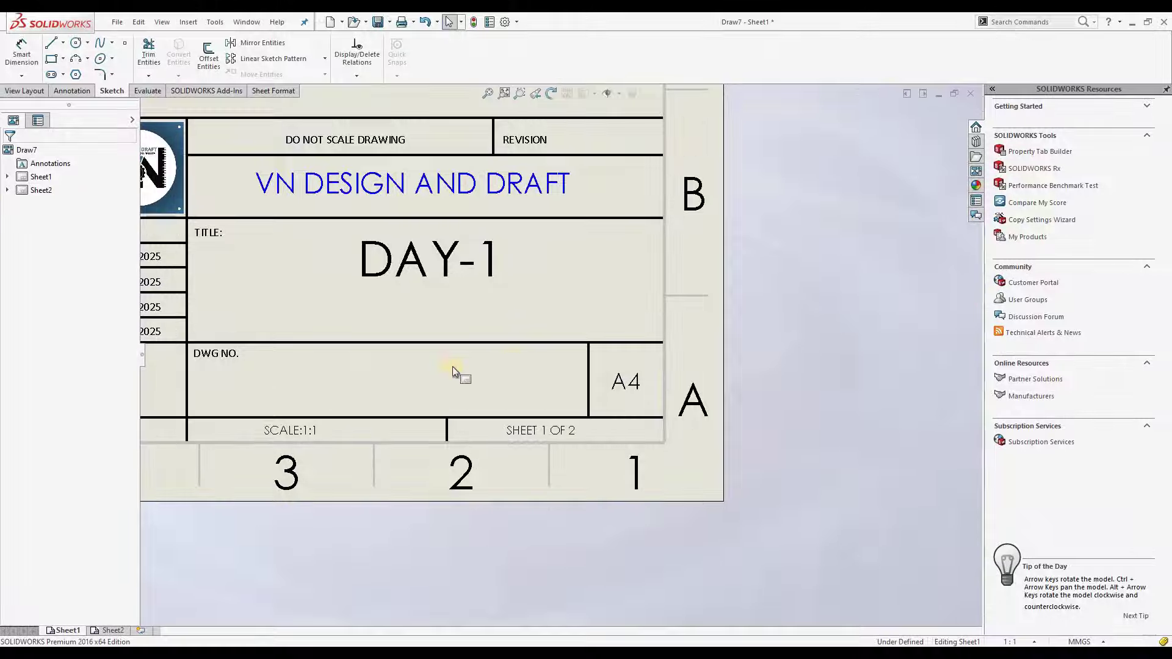
pyautogui.scroll(2, 596, 378)
pyautogui.scroll(4, 595, 377)
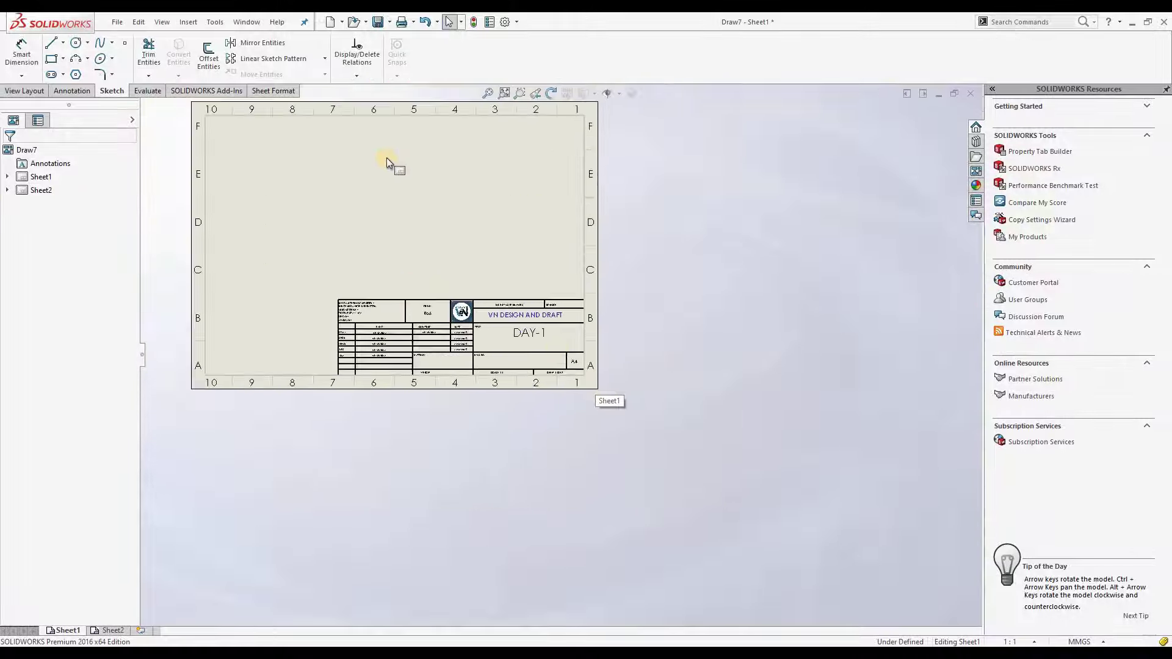
pyautogui.scroll(-2, 386, 158)
pyautogui.scroll(2, 394, 200)
pyautogui.scroll(-1, 463, 340)
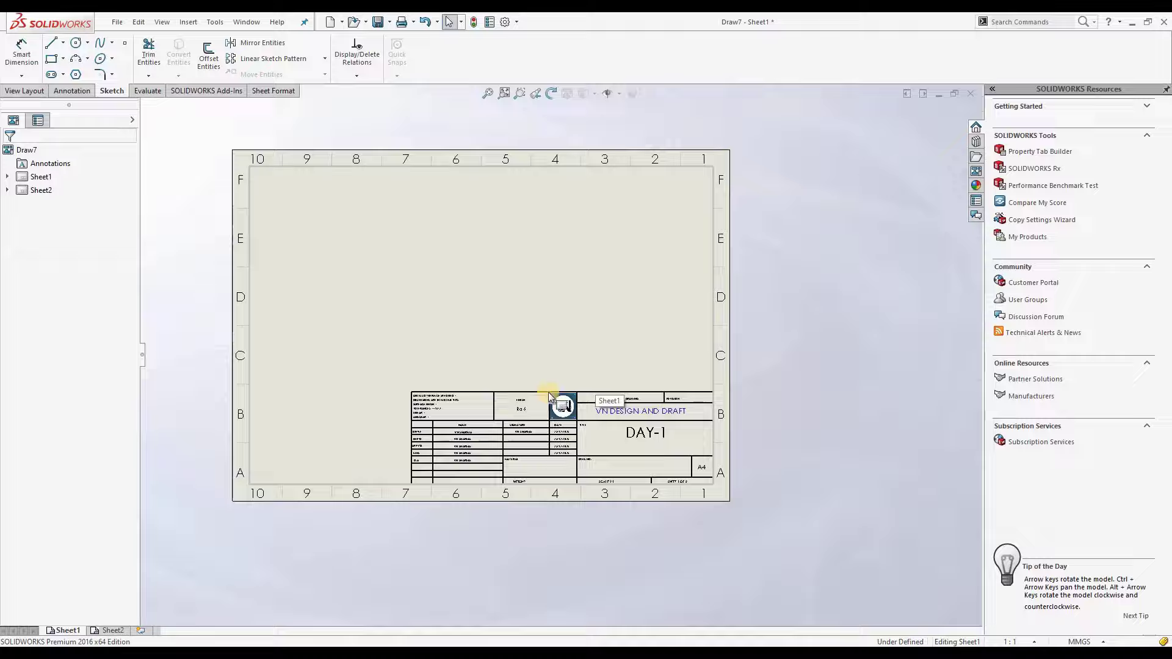
# - Examine Sheet1's title block, including the finish, logo, title, signature, date, scale, sheet size and sheet number cells
pyautogui.scroll(-1, 496, 281)
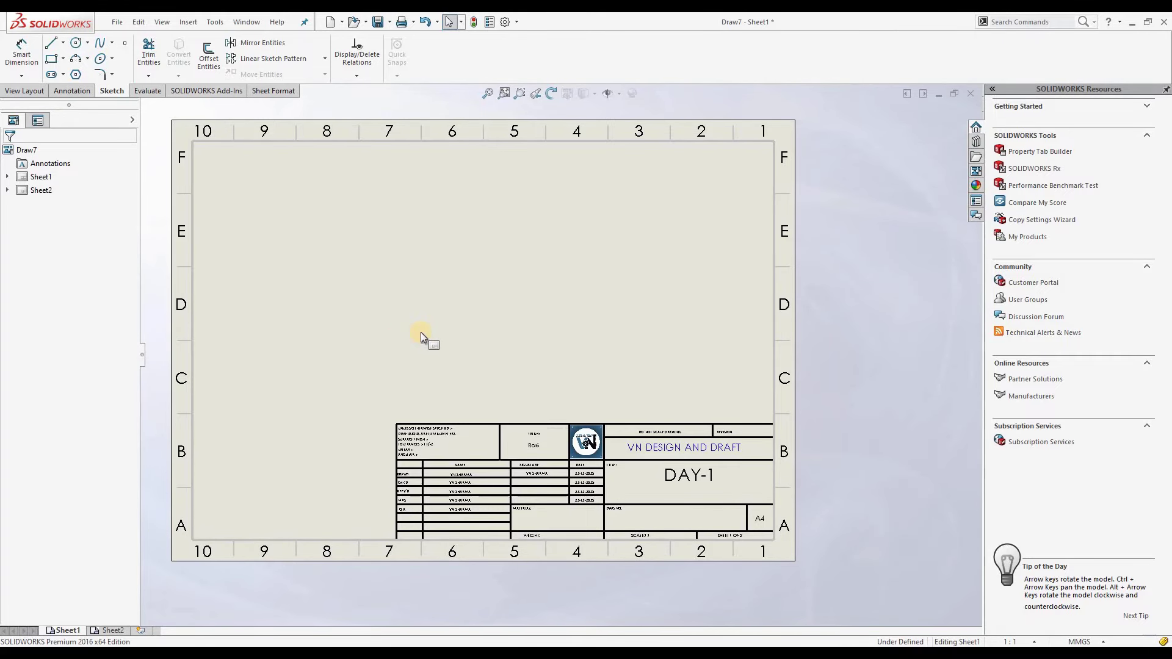
pyautogui.scroll(-2, 701, 469)
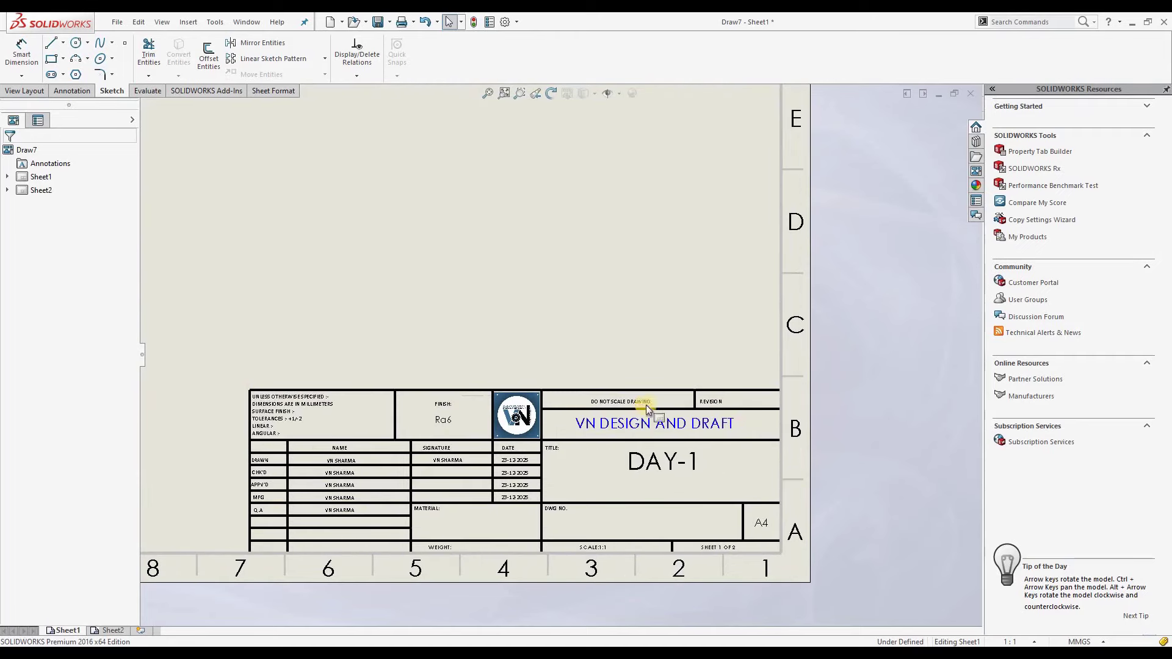
pyautogui.scroll(-1, 666, 475)
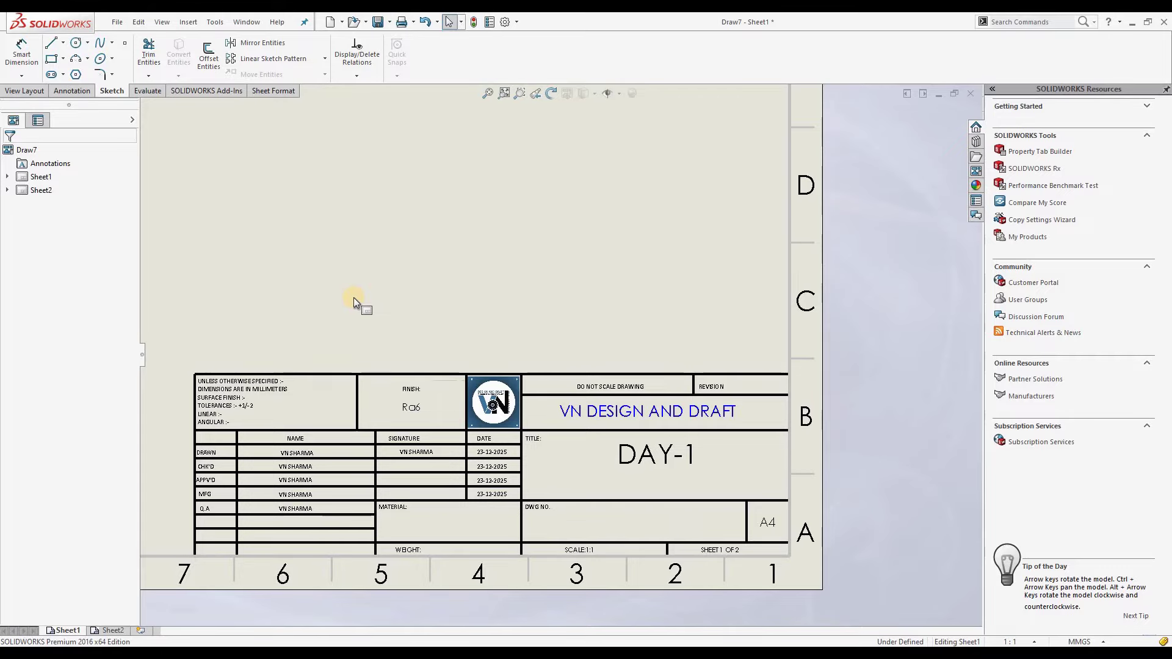
pyautogui.scroll(3, 558, 383)
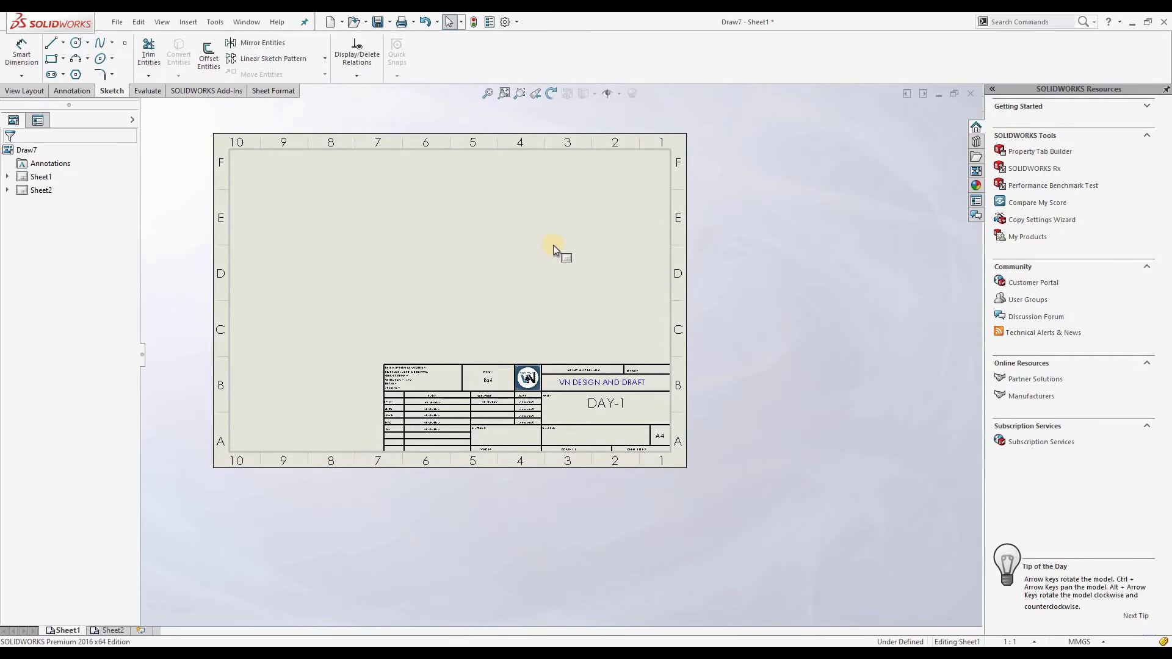
pyautogui.scroll(-2, 553, 244)
pyautogui.scroll(1, 553, 244)
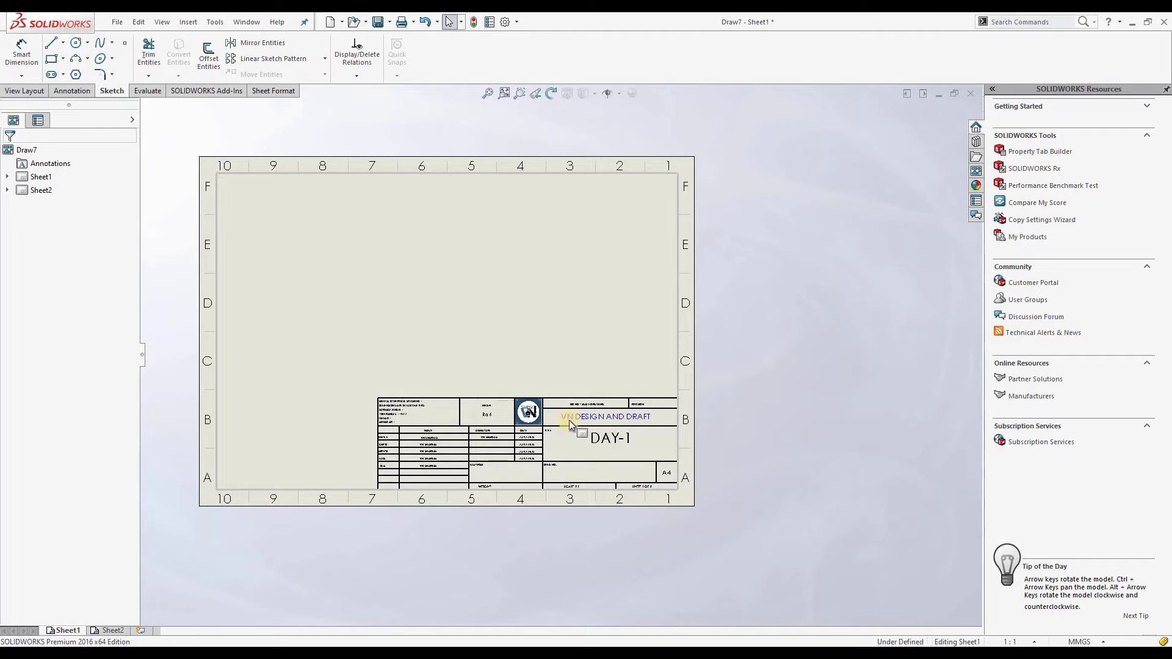
pyautogui.scroll(-5, 567, 428)
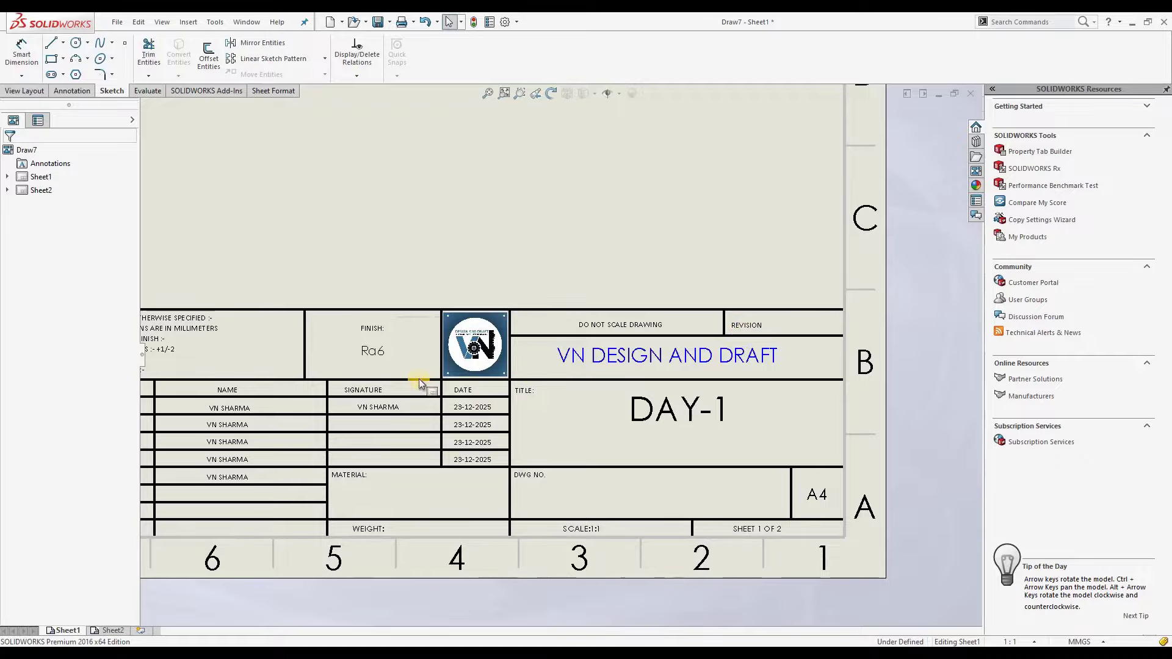
pyautogui.scroll(1, 243, 338)
pyautogui.scroll(-2, 254, 347)
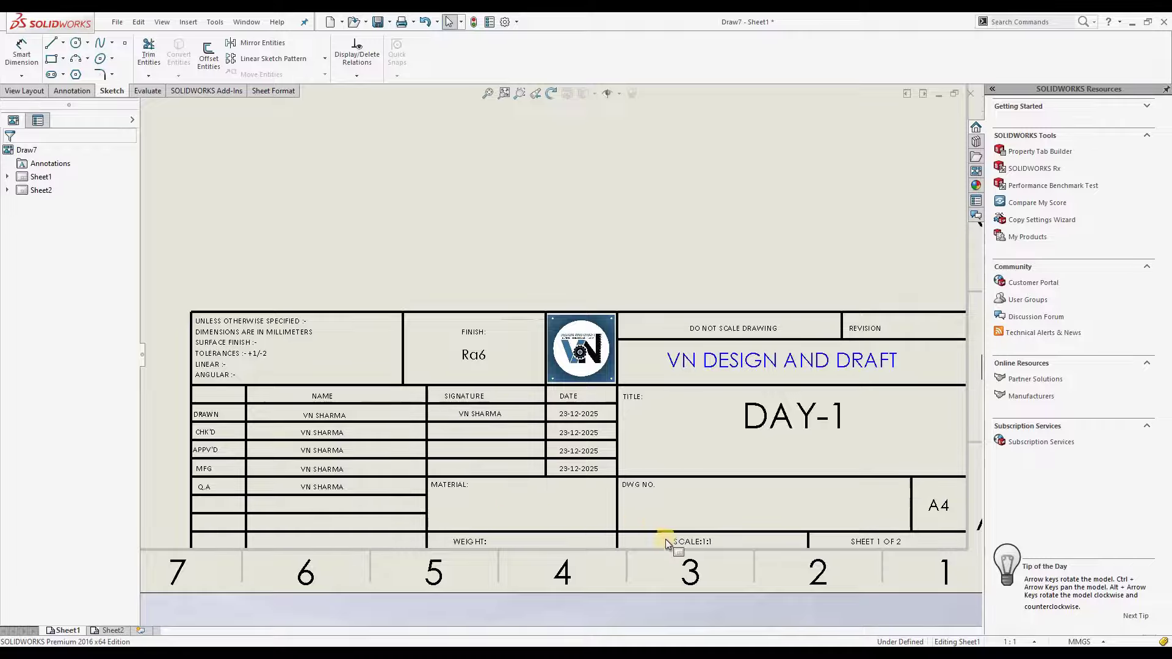
pyautogui.scroll(-3, 727, 544)
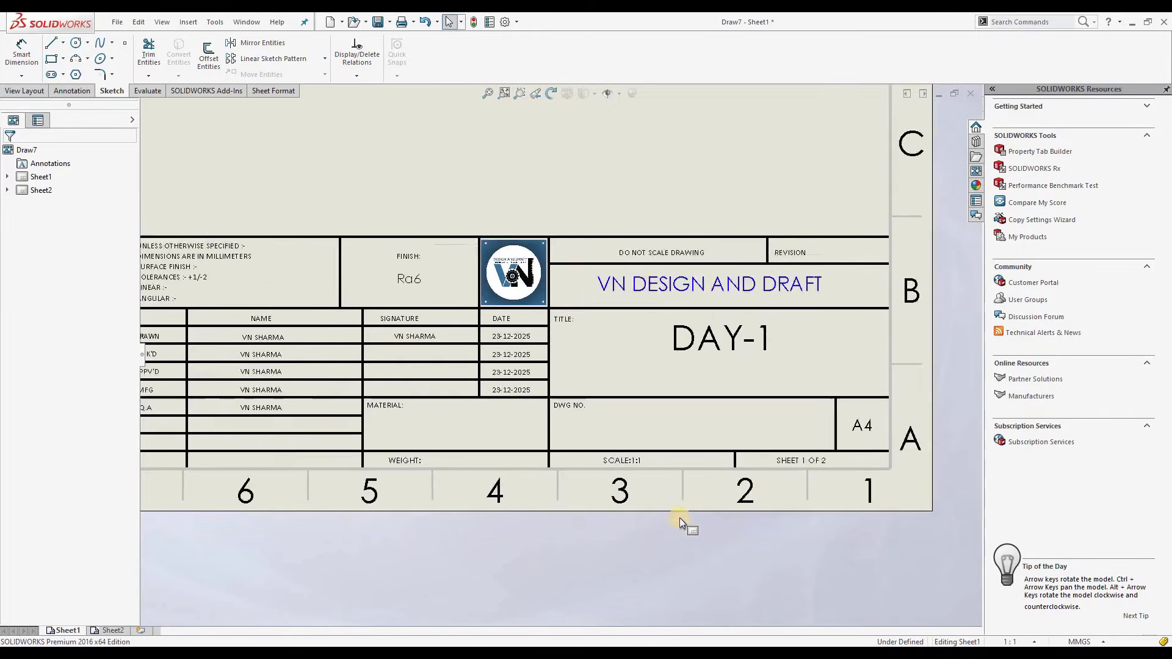
pyautogui.scroll(3, 679, 518)
pyautogui.scroll(-1, 728, 437)
pyautogui.scroll(-1, 730, 440)
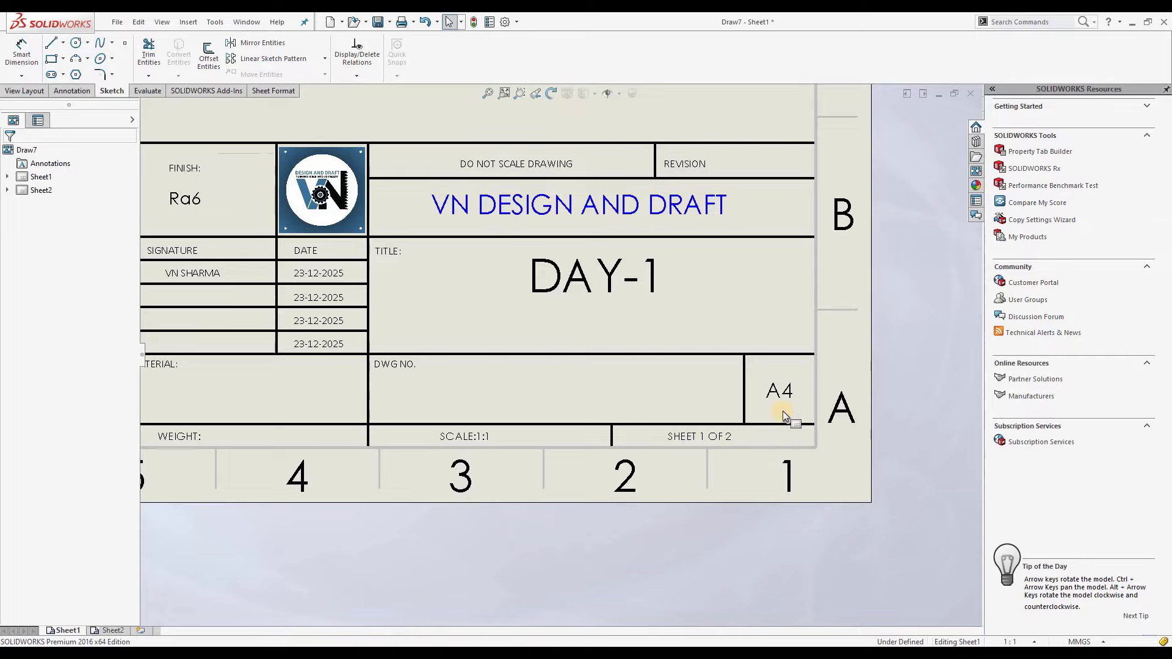
pyautogui.scroll(3, 782, 415)
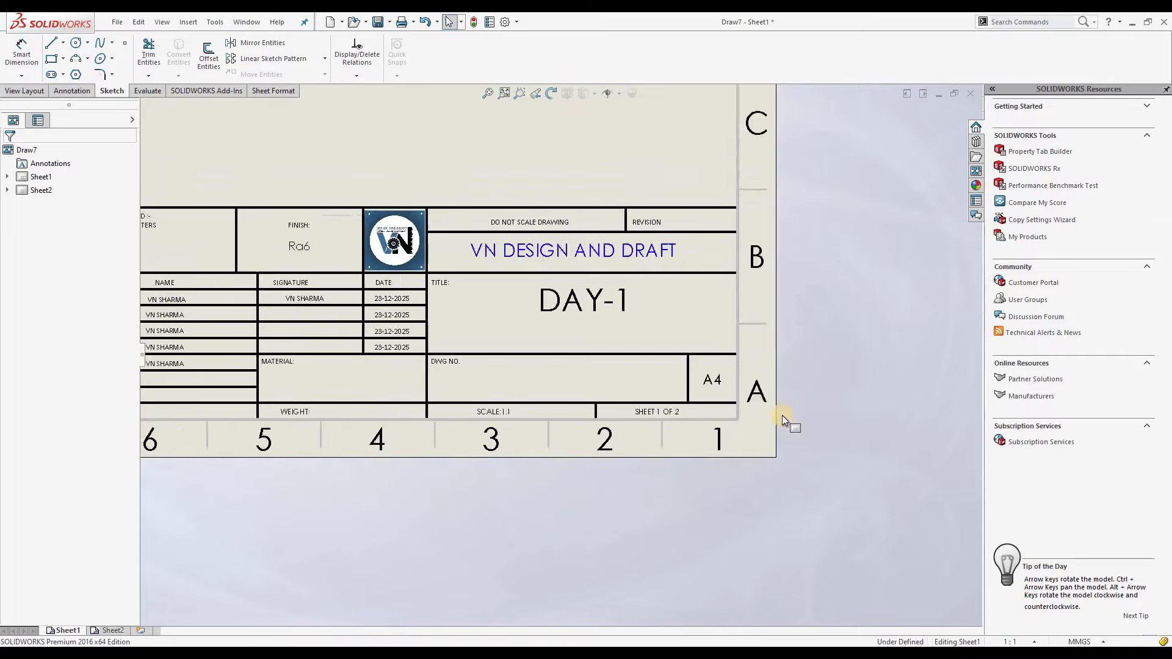
pyautogui.scroll(3, 621, 380)
pyautogui.scroll(-2, 387, 207)
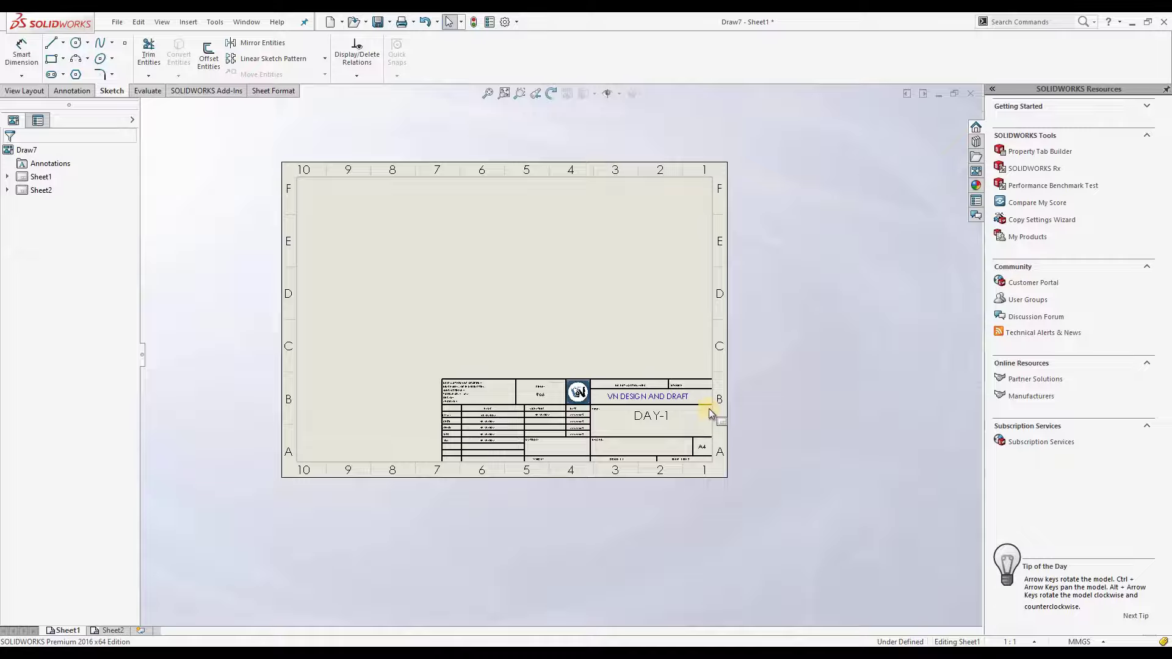
pyautogui.scroll(-2, 709, 408)
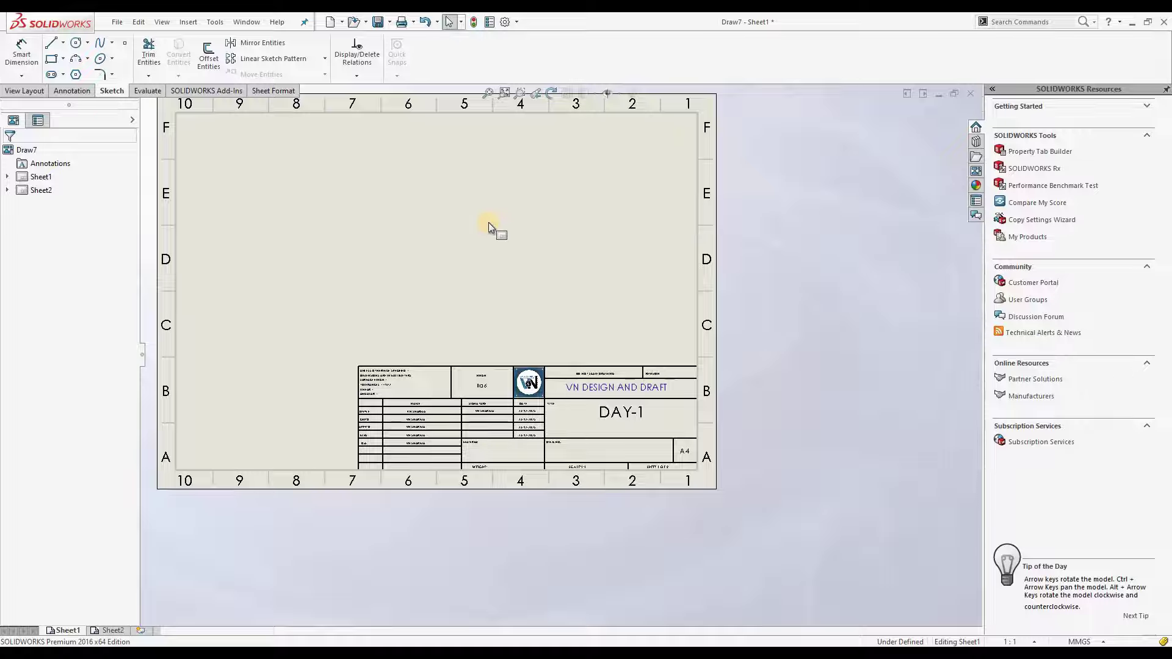
pyautogui.press('z')
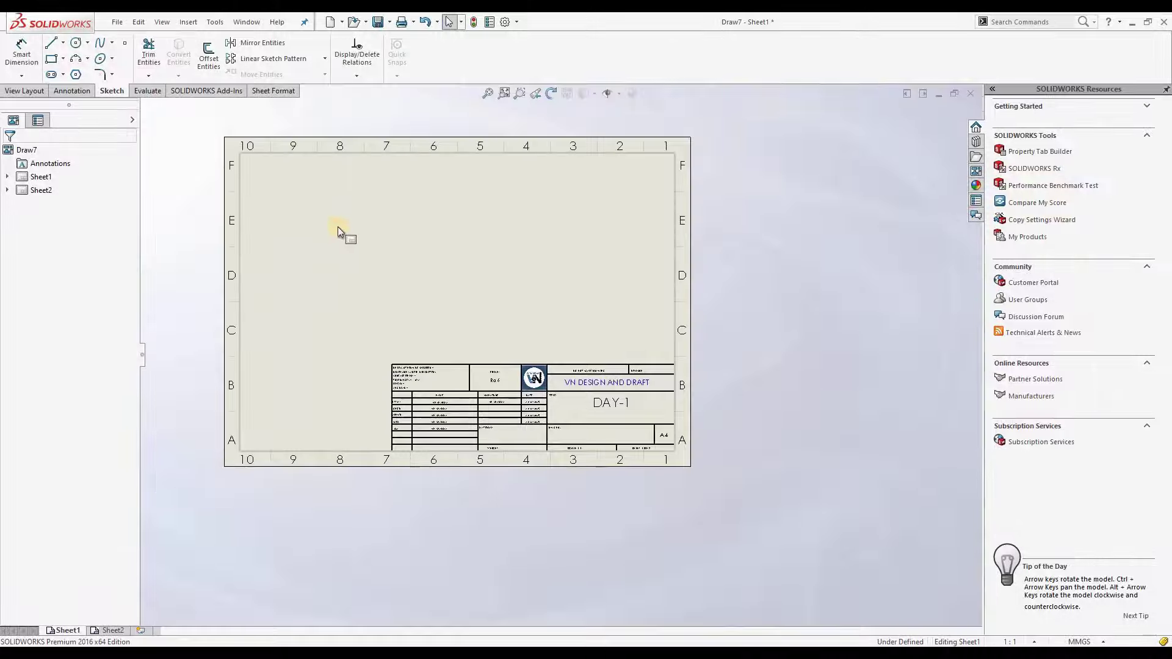
pyautogui.scroll(-1, 268, 261)
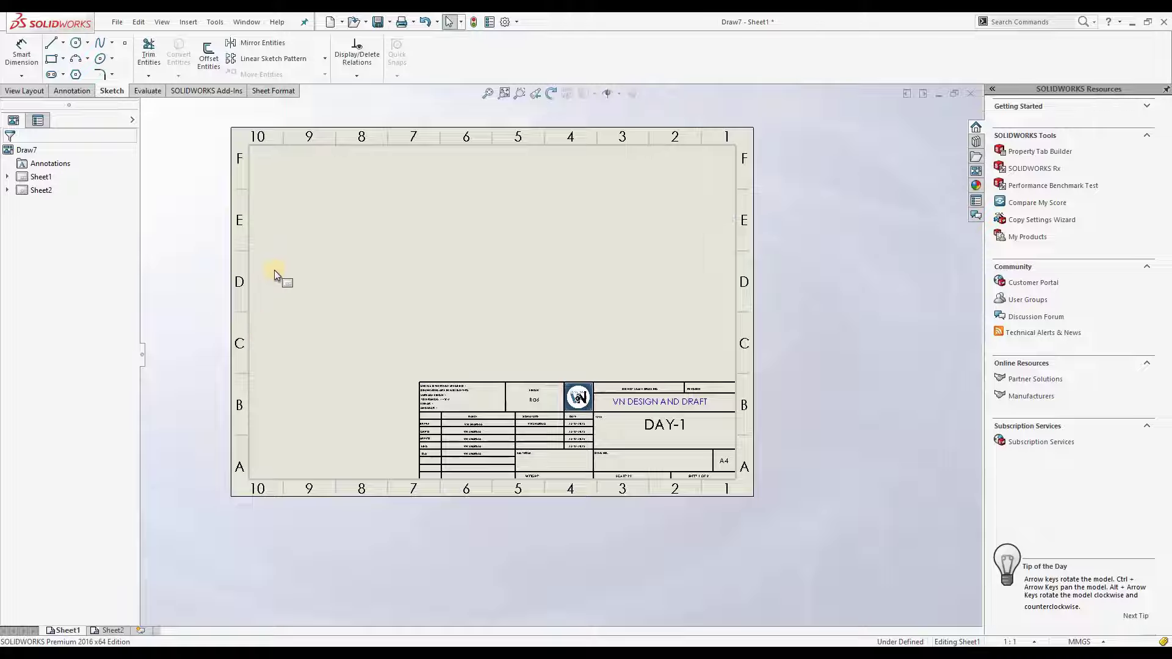
pyautogui.rightClick(44, 178)
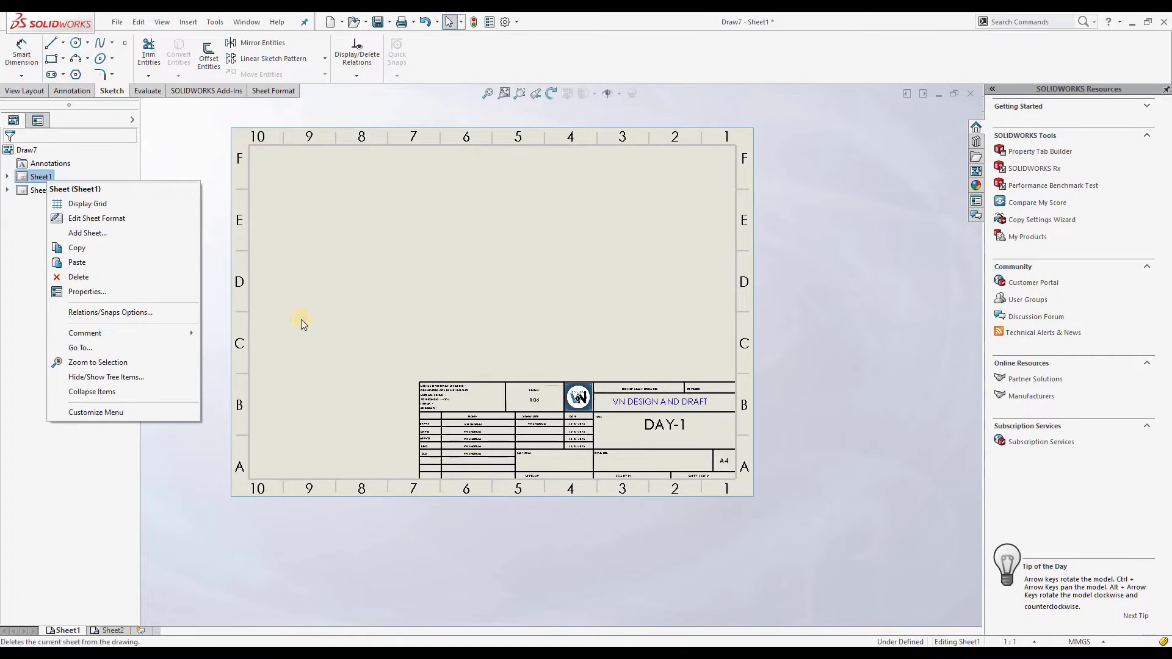
pyautogui.click(310, 354)
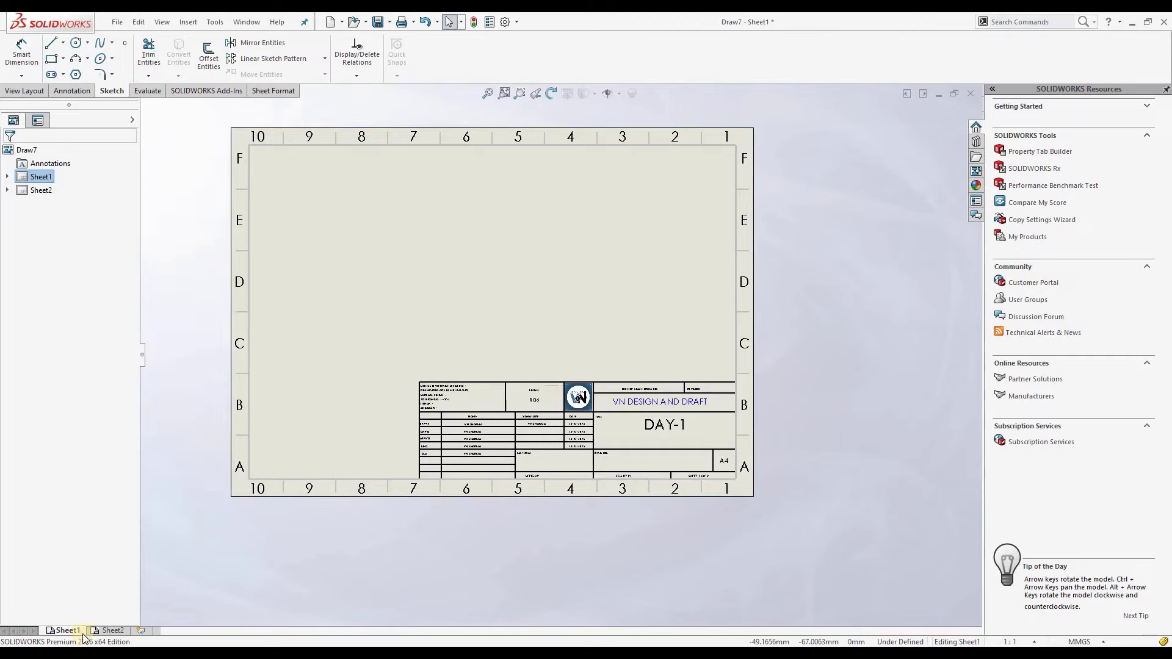
# - Activate Sheet2 and review the available drawing view and annotation commands, including the table types
pyautogui.click(115, 634)
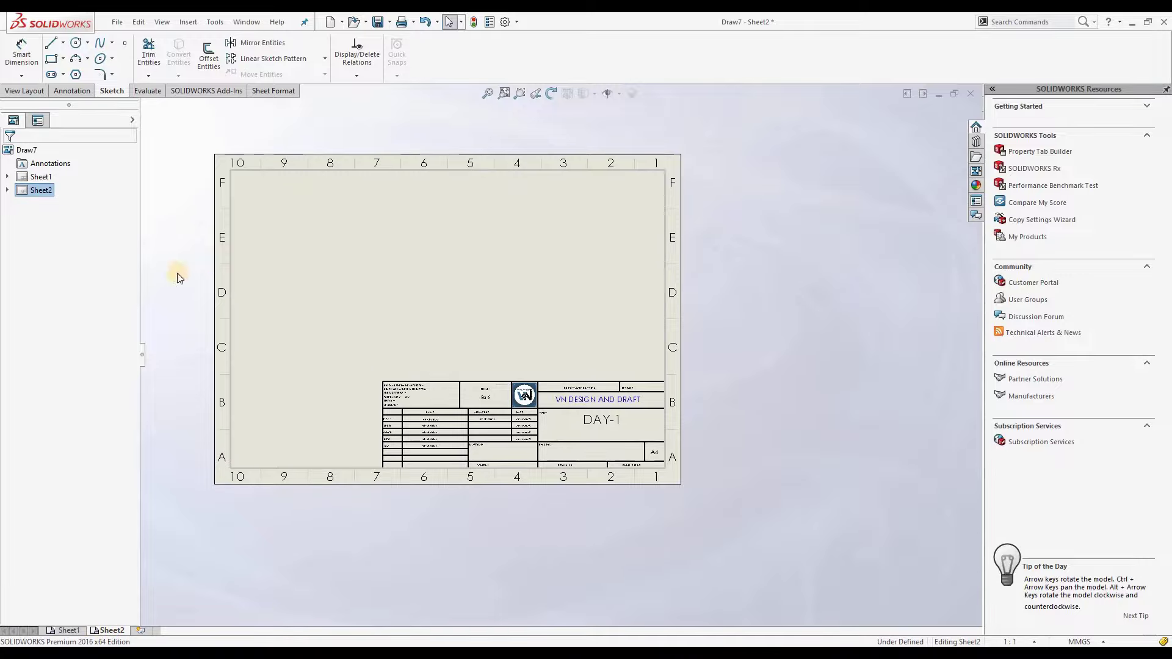
pyautogui.click(39, 92)
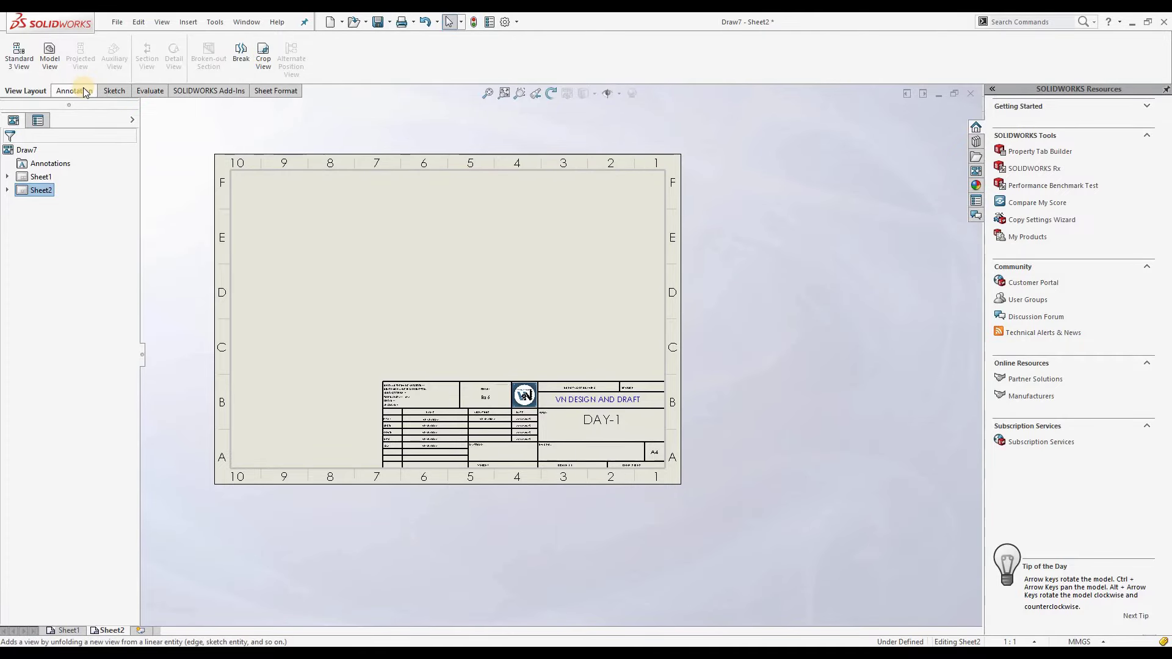
pyautogui.click(85, 92)
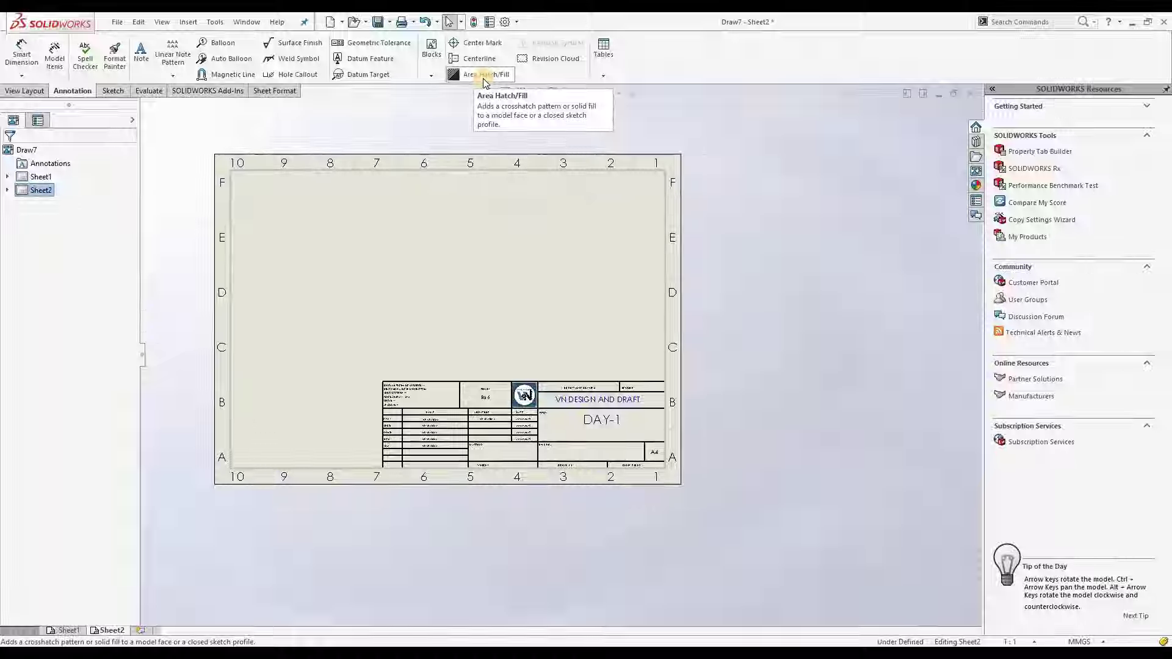
pyautogui.click(604, 76)
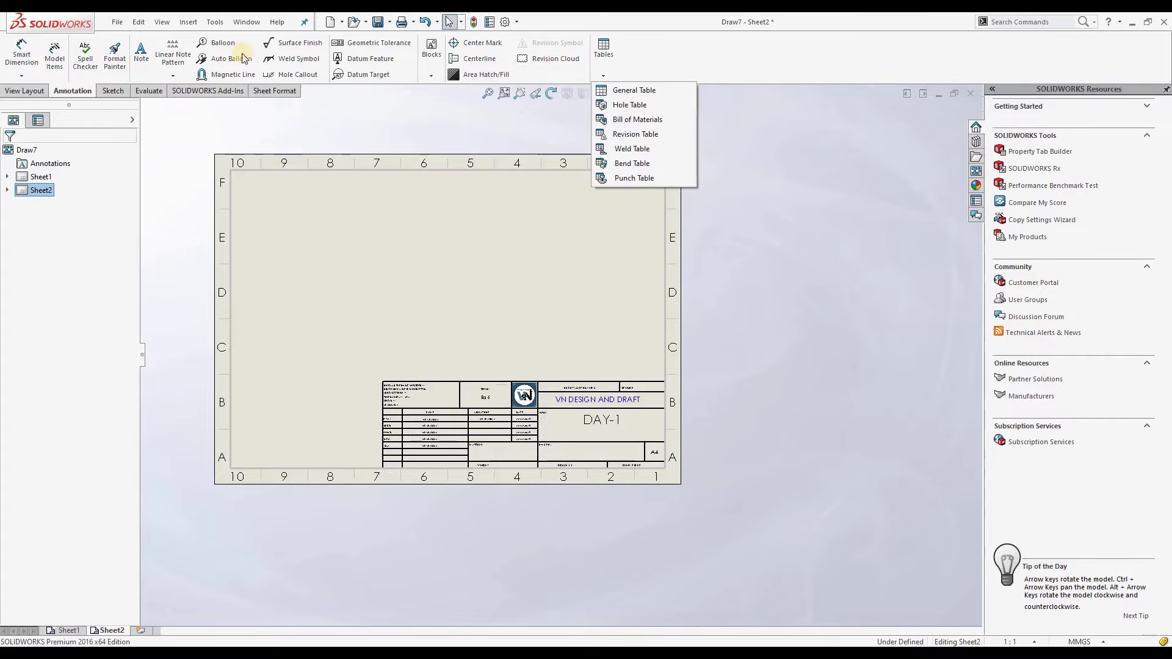
pyautogui.moveTo(22, 75)
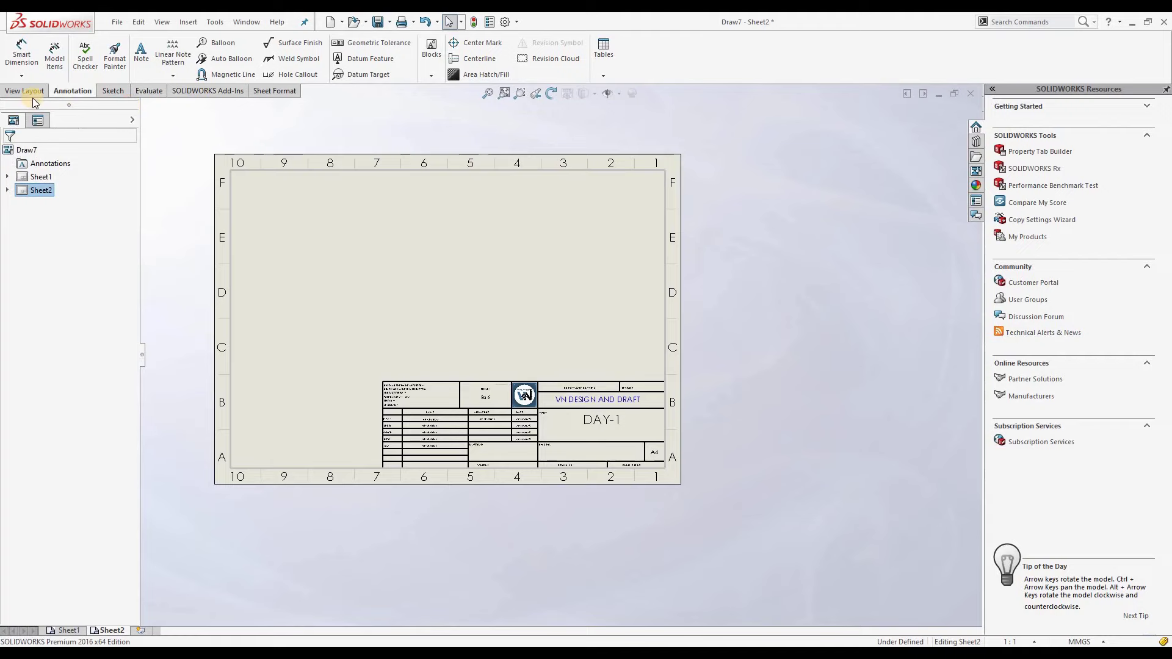